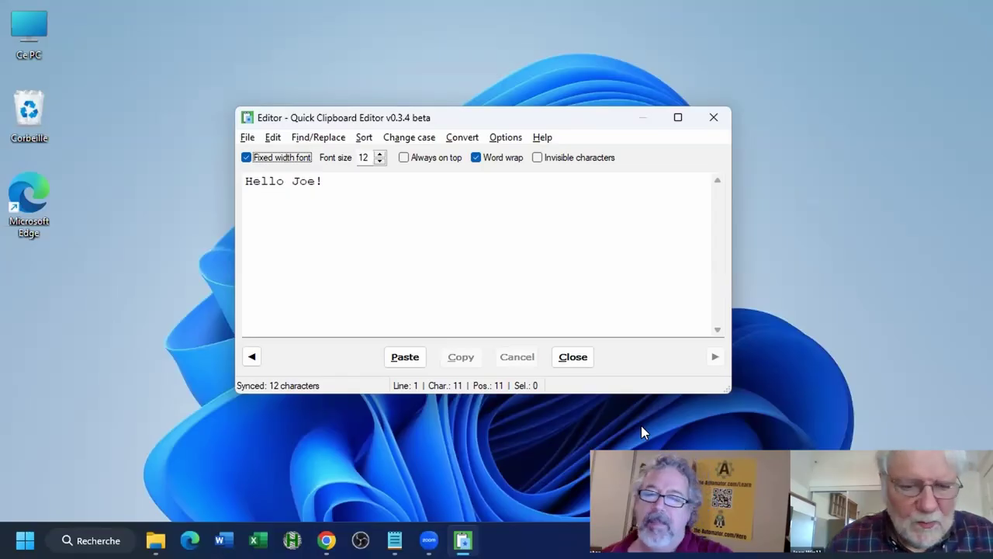
- Open a new blank Notepad document
key(super)
text(notepad)
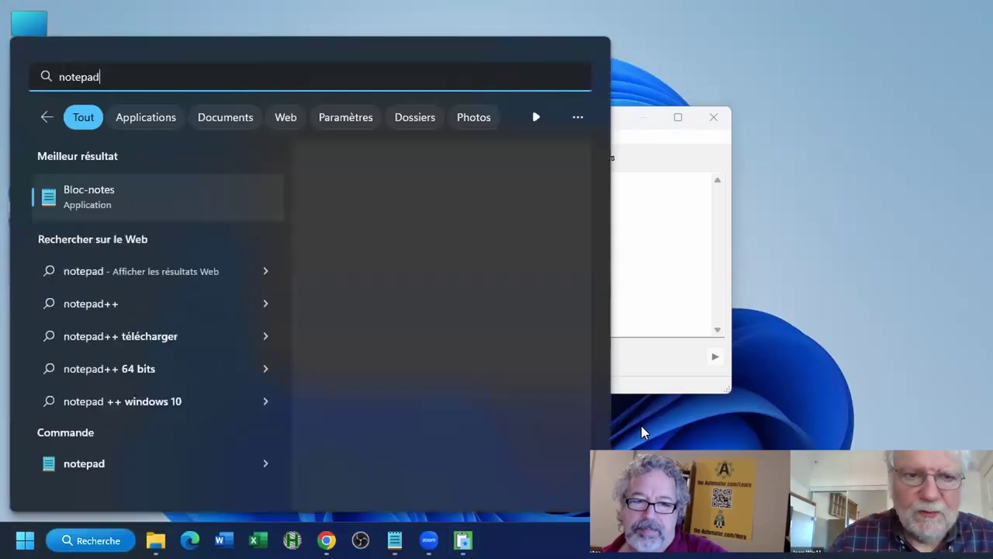
key(Return)
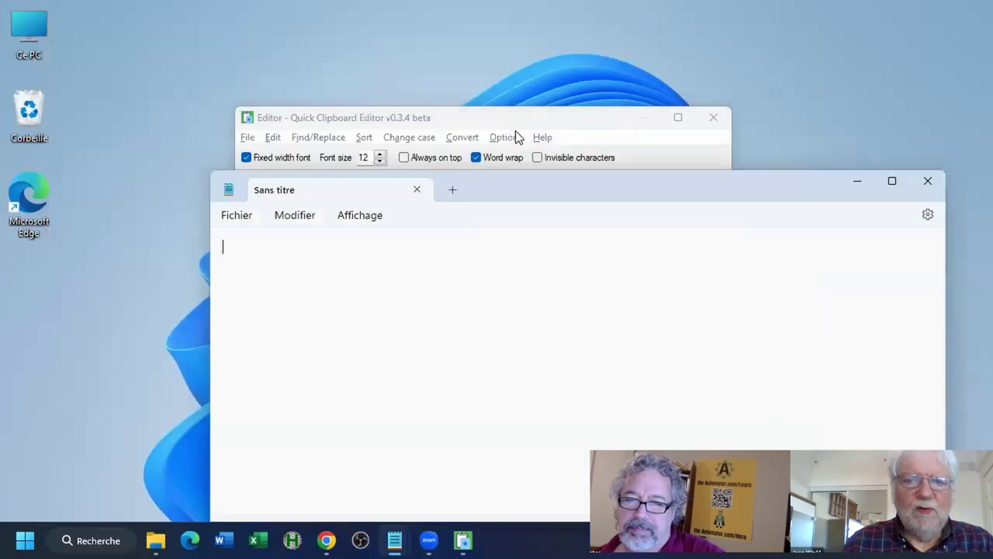
- Set the Quick Clipboard Editor window to always on top and arrange it beside the blank Notepad window
click(514, 122)
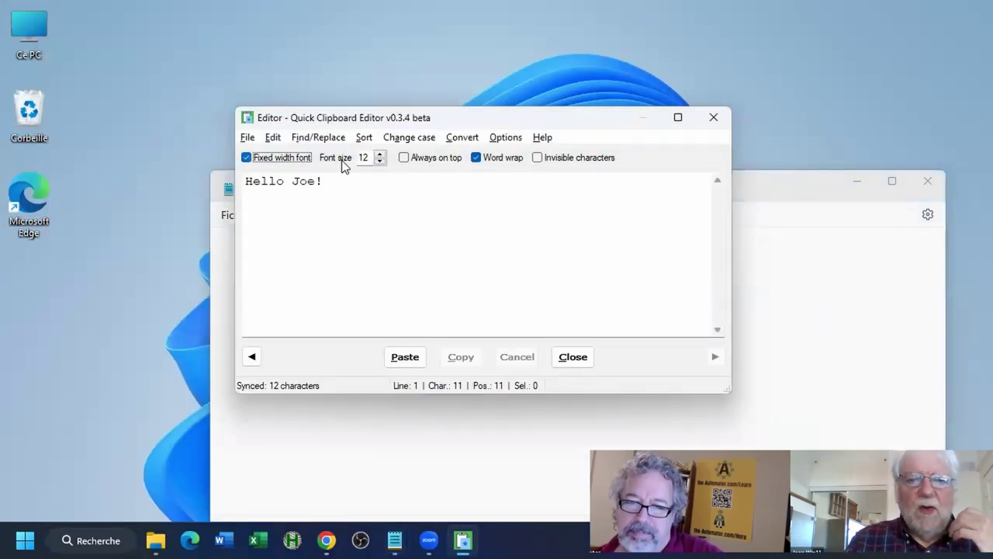
drag(441, 117, 443, 110)
click(404, 148)
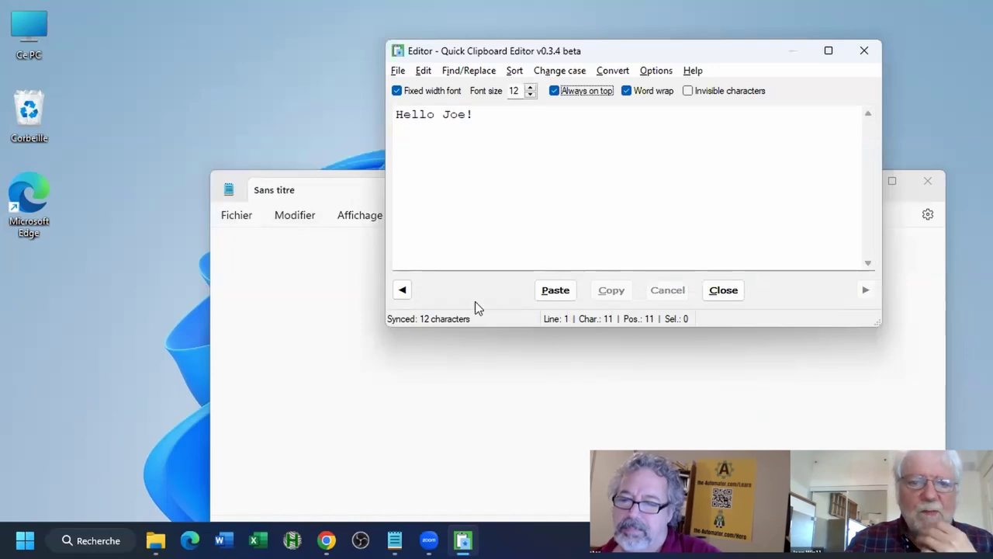
click(318, 189)
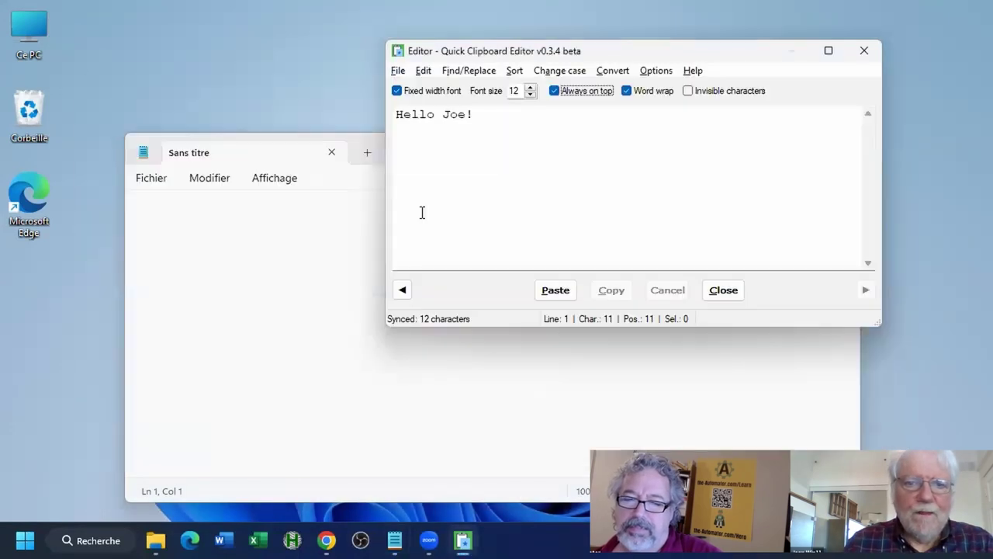
click(158, 141)
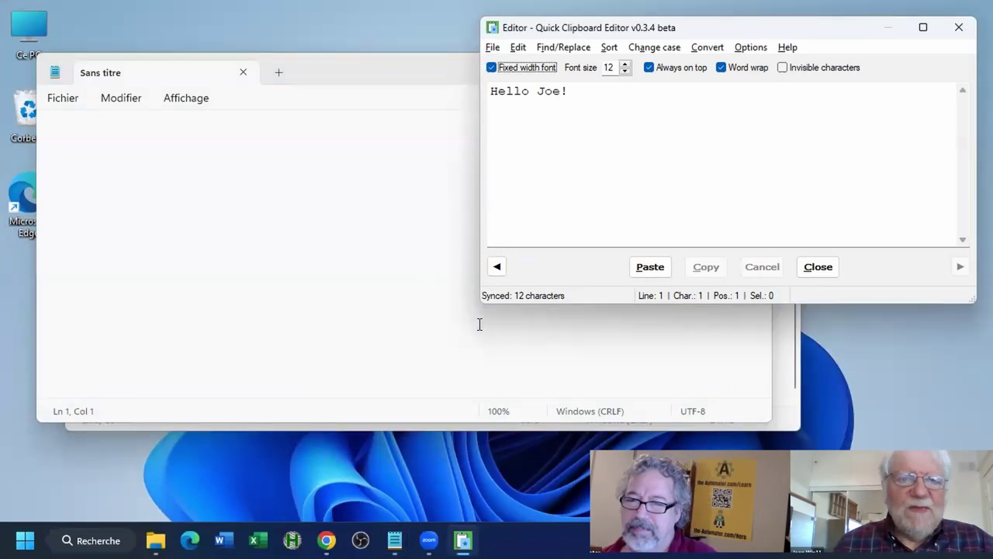
- Switch to demo.txt in Notepad and copy the six-line file listing from Brfaxrx.ini to win.ini
key(alt+Tab)
key(Tab)
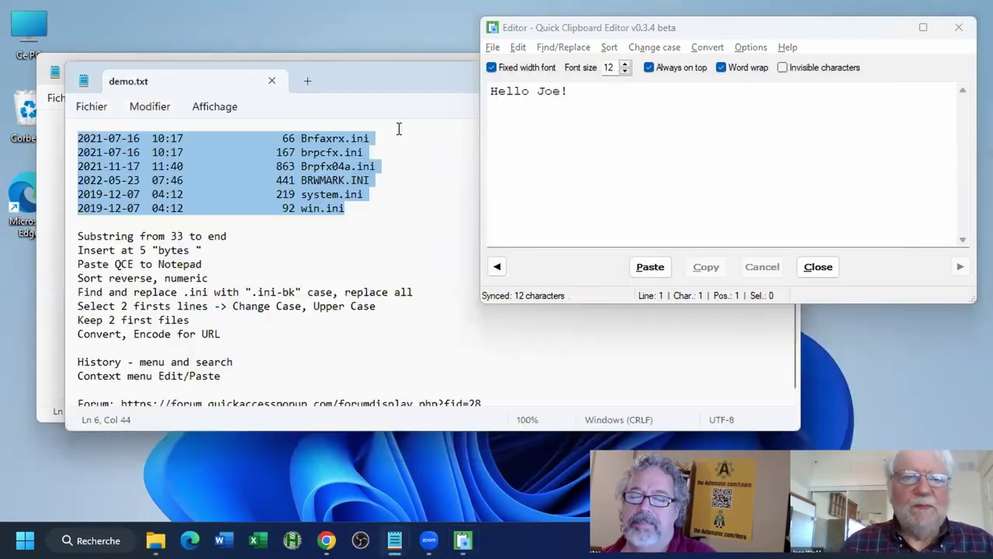
drag(373, 70, 370, 63)
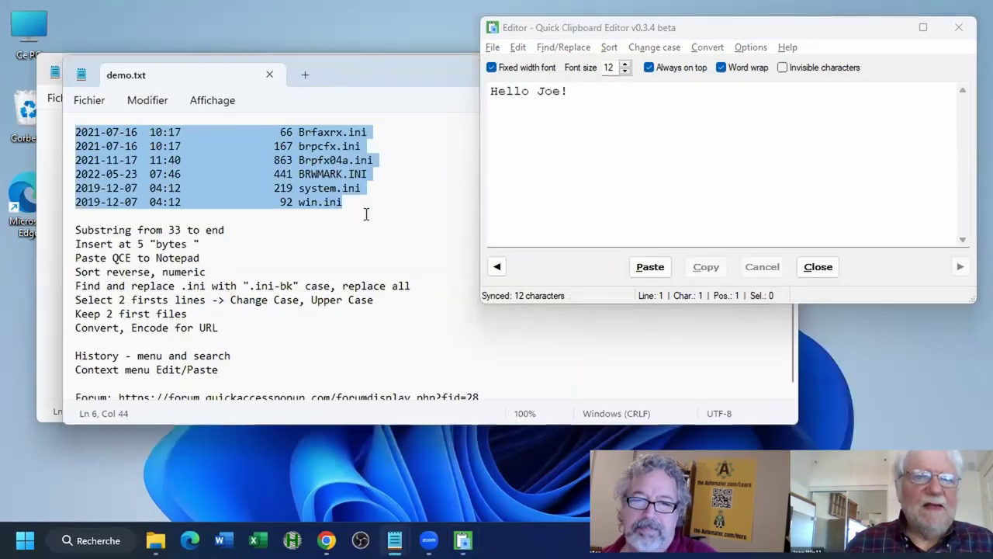
click(366, 211)
drag(365, 210, 56, 113)
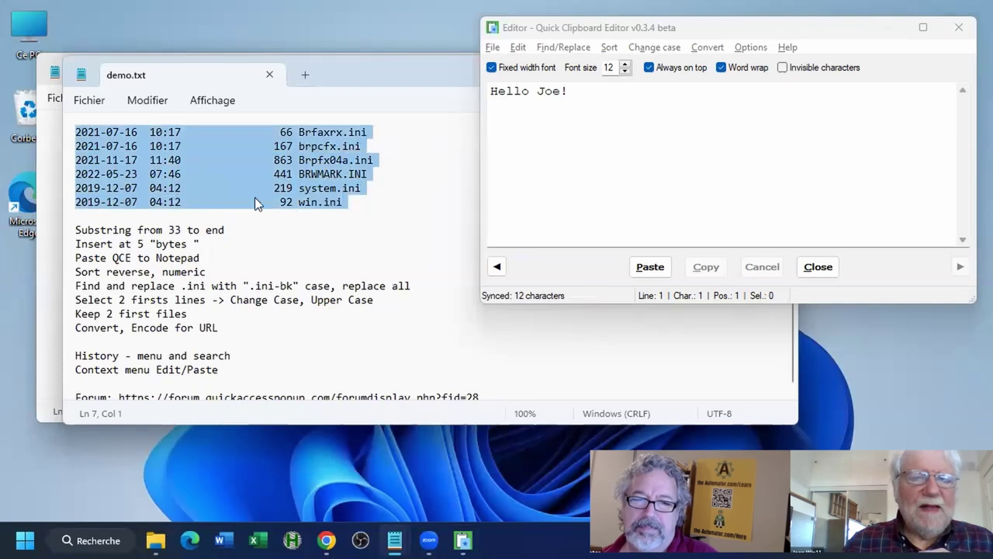
right_click(203, 160)
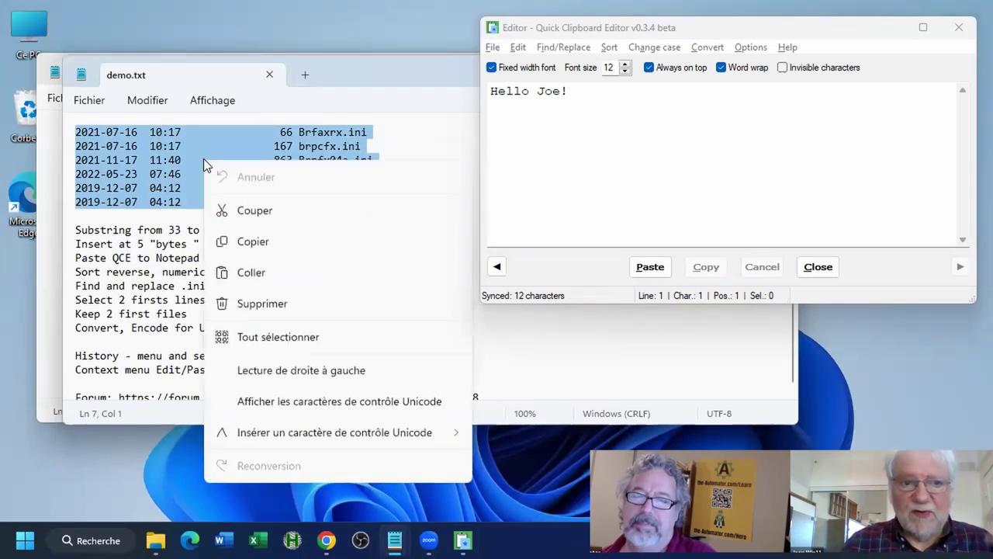
click(289, 244)
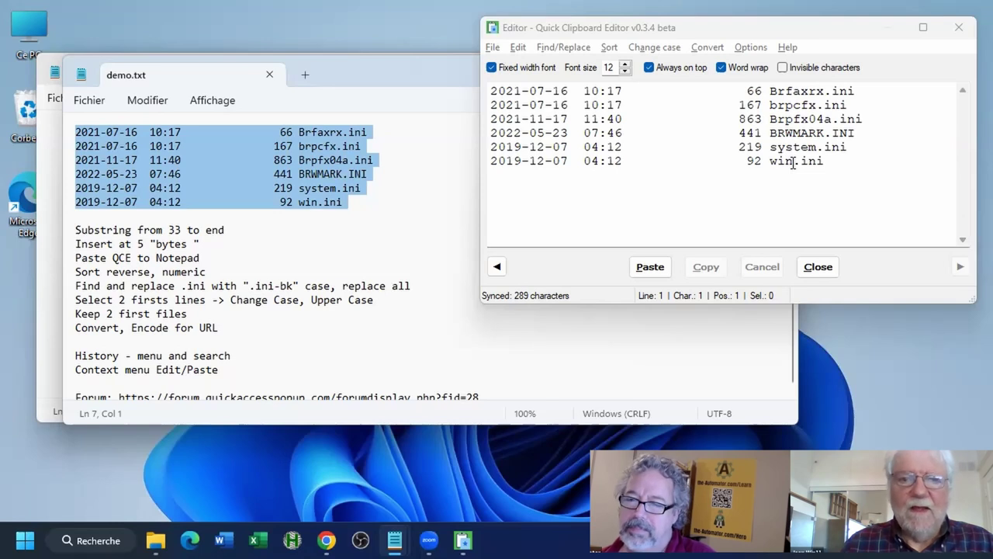
- Copy the word "Substring" from demo.txt, and recopy the six-line file listing above it
double_click(109, 230)
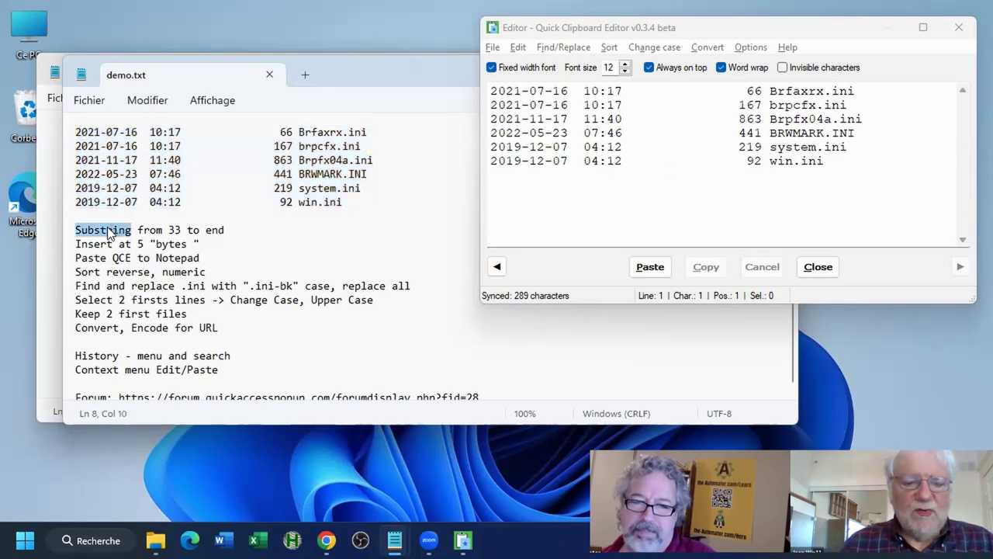
key(ctrl+c)
click(94, 146)
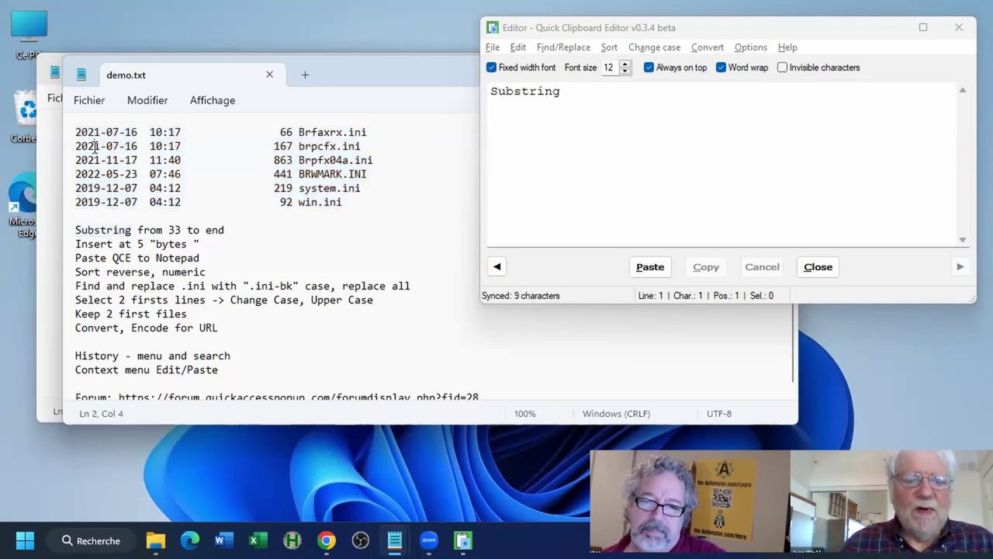
drag(348, 204, 29, 132)
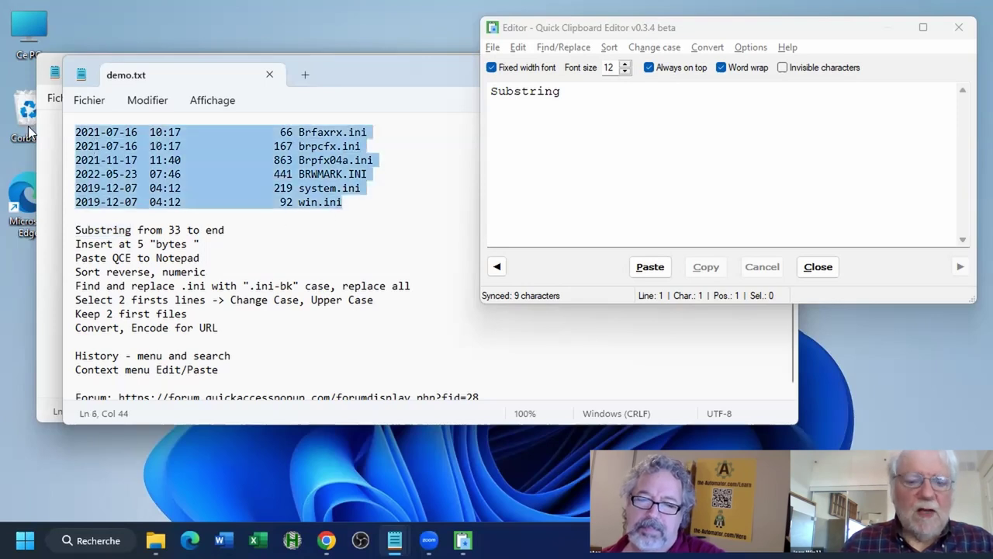
key(ctrl+c)
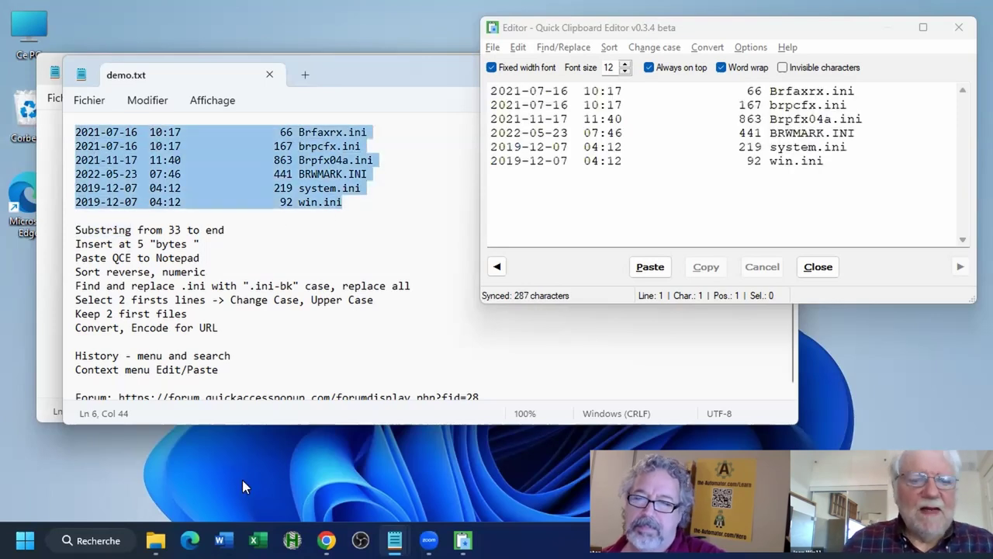
- Copy the demo.txt file from the Demo folder in File Explorer so the clipboard editor receives its path
click(155, 540)
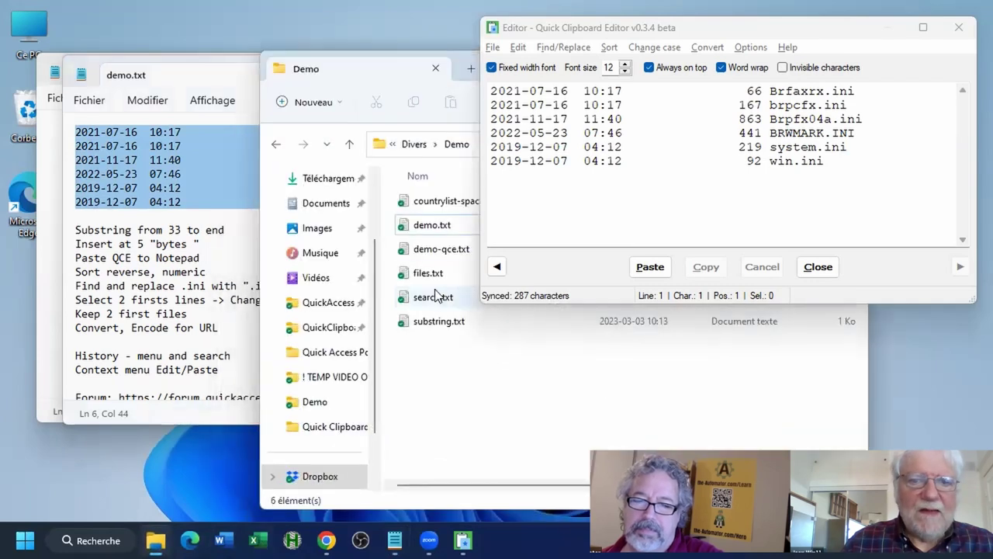
click(401, 230)
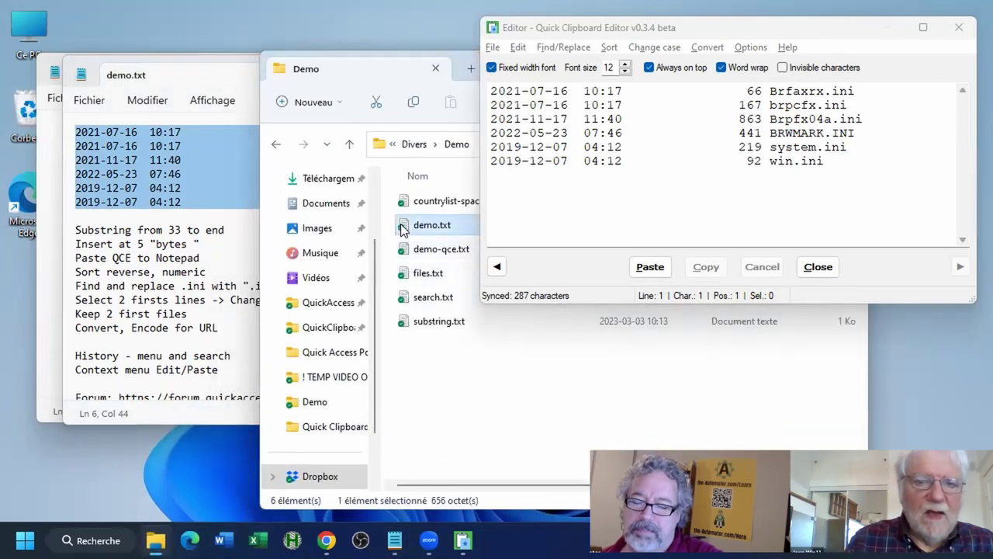
key(ctrl+c)
double_click(536, 102)
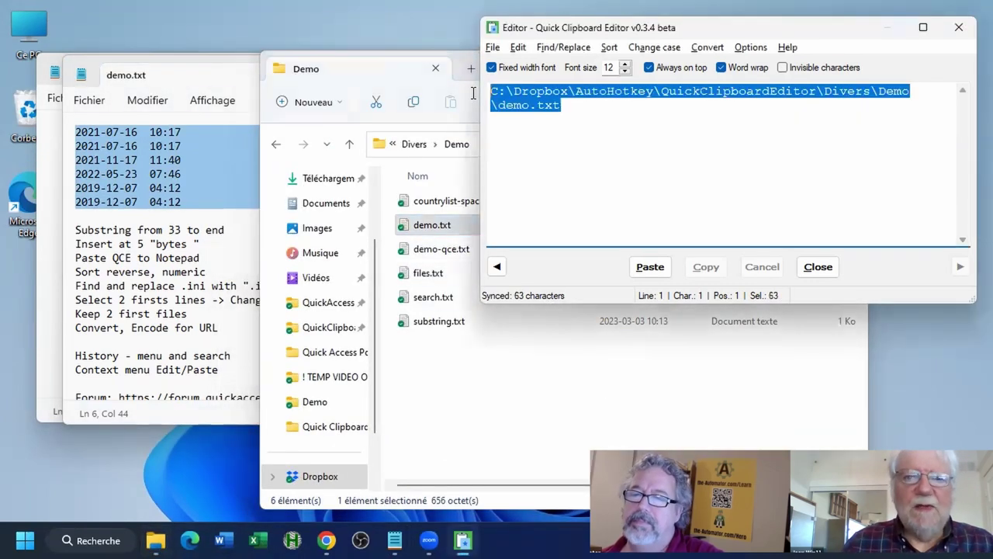
click(578, 106)
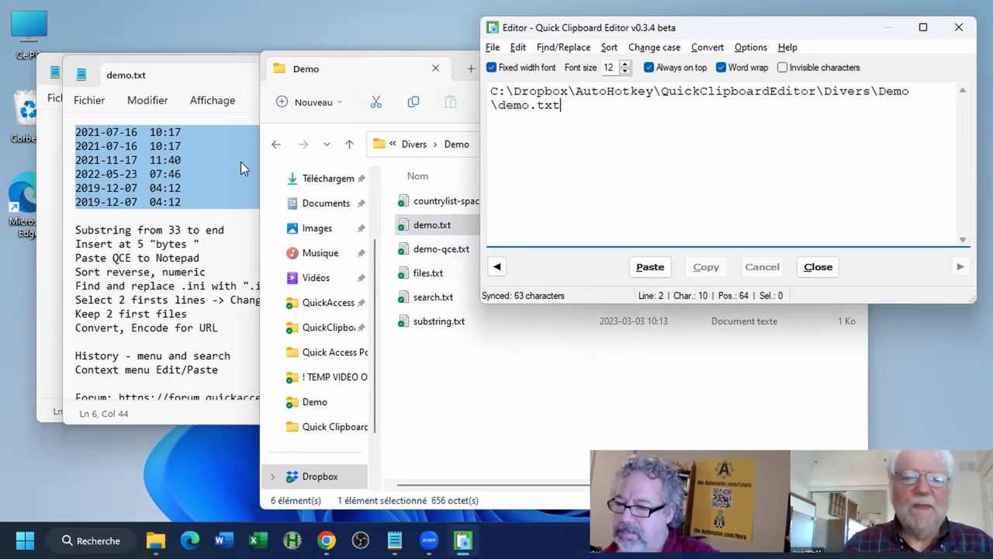
- Copy the selected six-line .ini file listing in demo.txt back into the clipboard editor
right_click(161, 176)
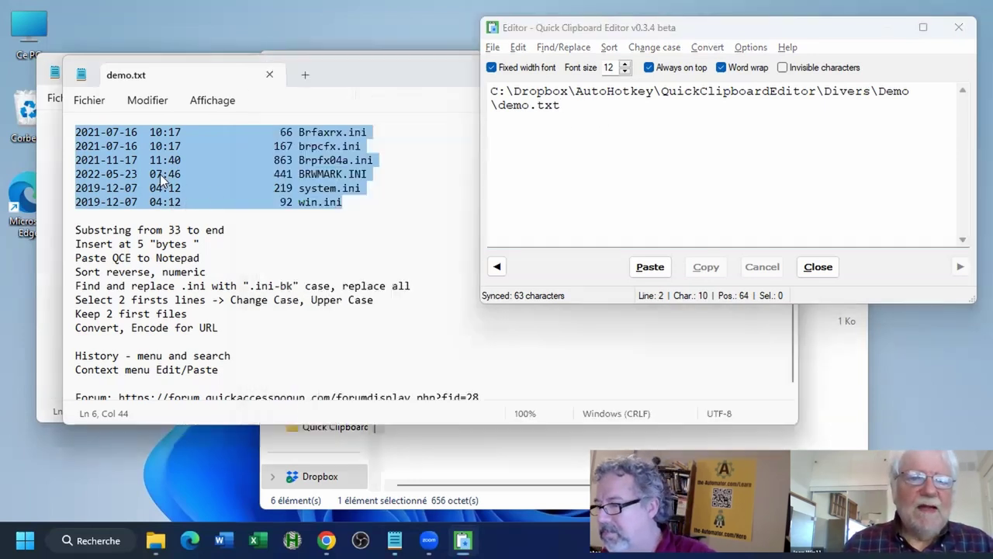
click(199, 257)
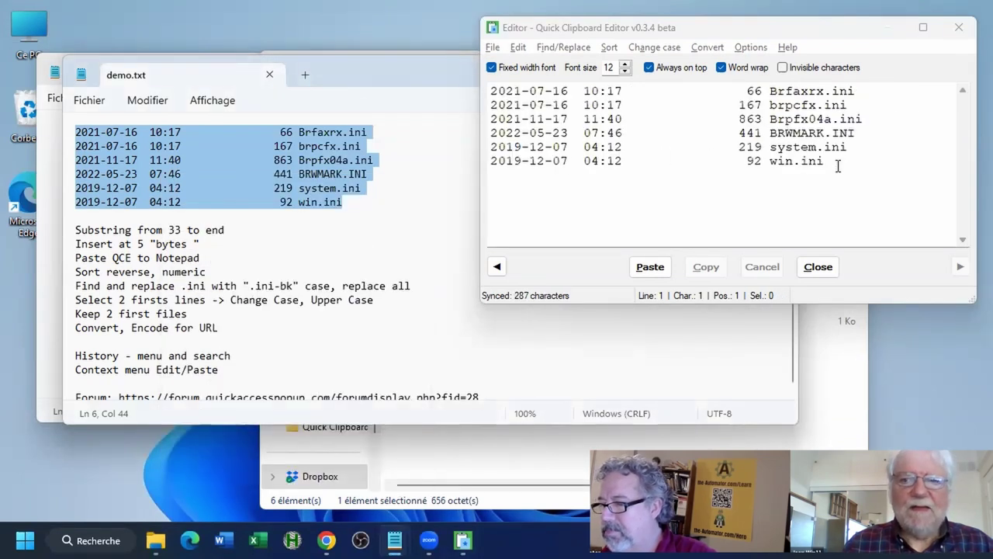
- Add an empty line after the win.ini entry in the clipboard editor and cancel the edit
click(864, 172)
key(Return)
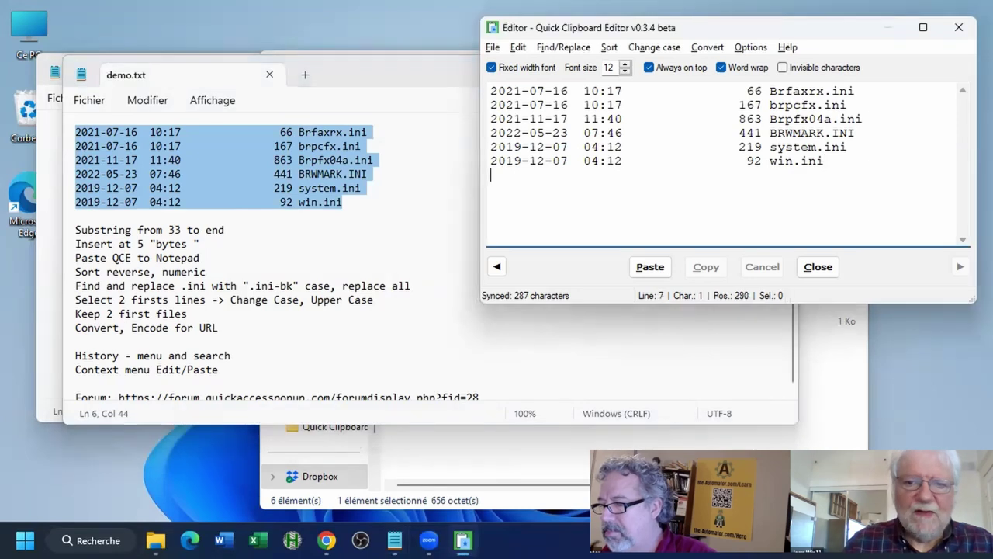
key(Escape)
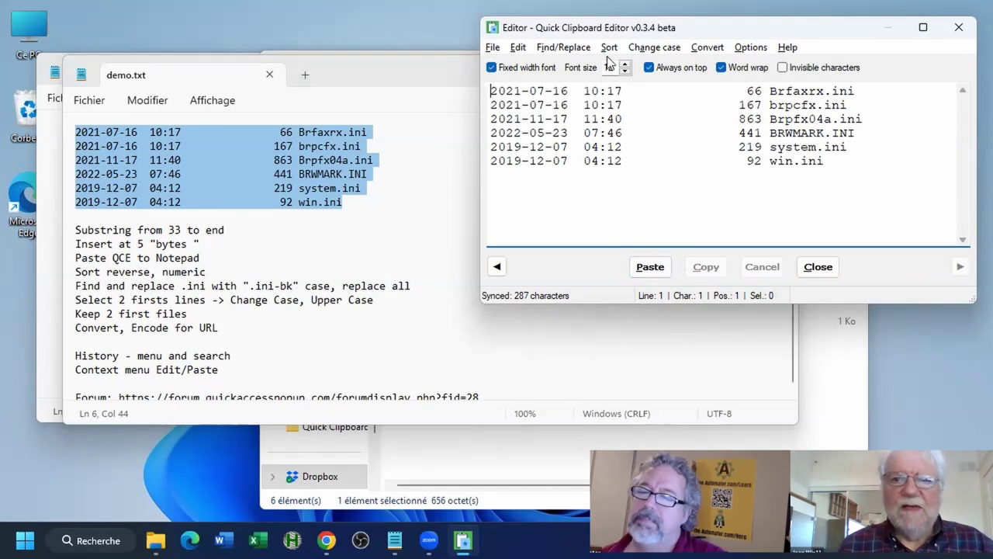
- Toggle the editor's fixed width font off and on, try larger font sizes, and restore size 12
click(494, 68)
click(493, 68)
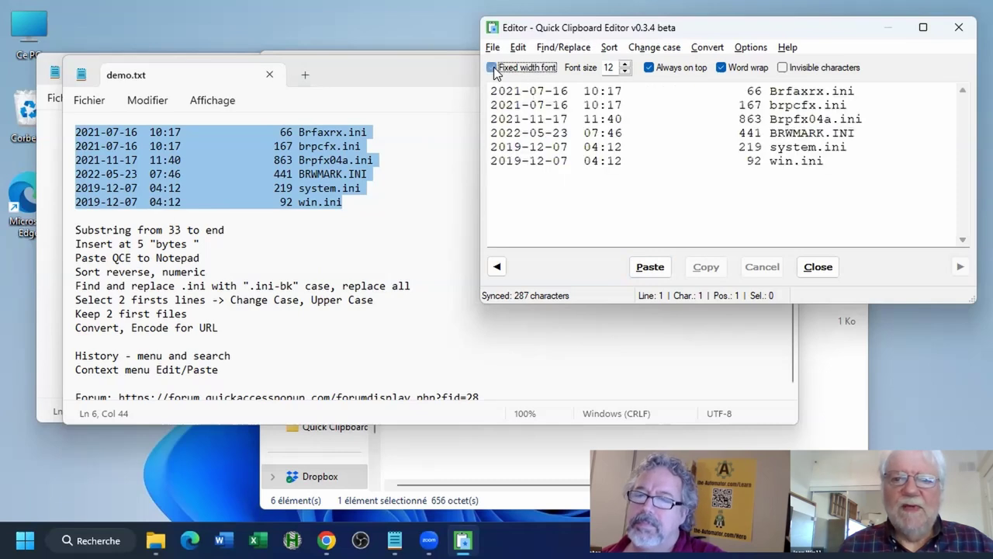
click(625, 64)
click(625, 64)
click(625, 64)
click(626, 70)
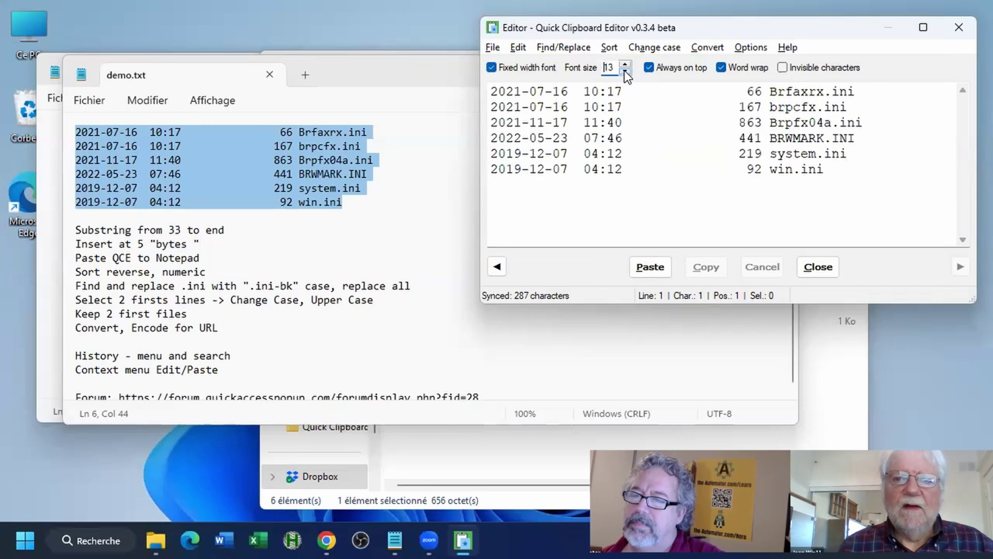
click(625, 71)
click(626, 71)
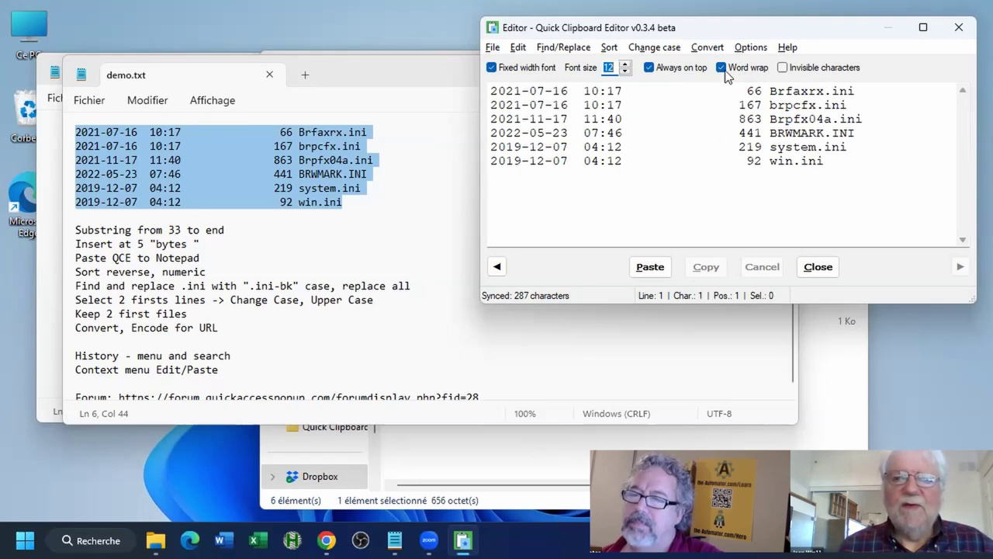
- Show the invisible characters, select the line-ending marks after Brfaxrx.ini, and hide the invisible characters again
click(783, 66)
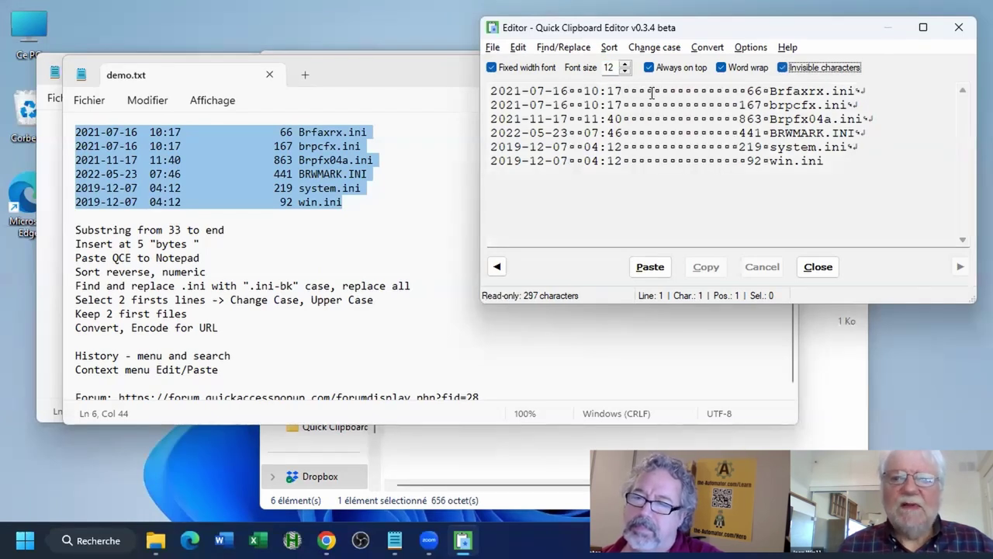
drag(855, 92, 867, 91)
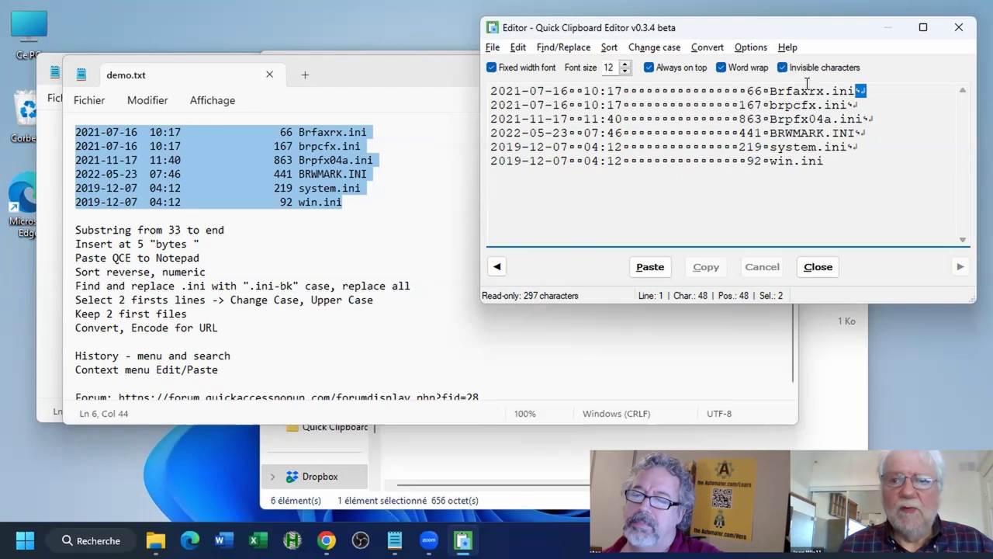
click(783, 68)
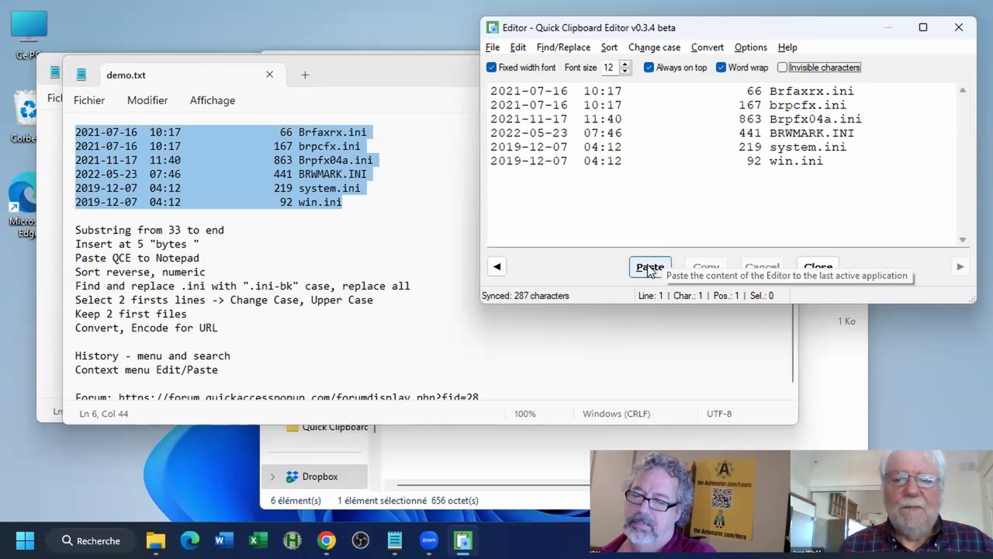
- Make the blank Notepad document active and paste the clipboard editor's file listing into it
key(alt+Tab)
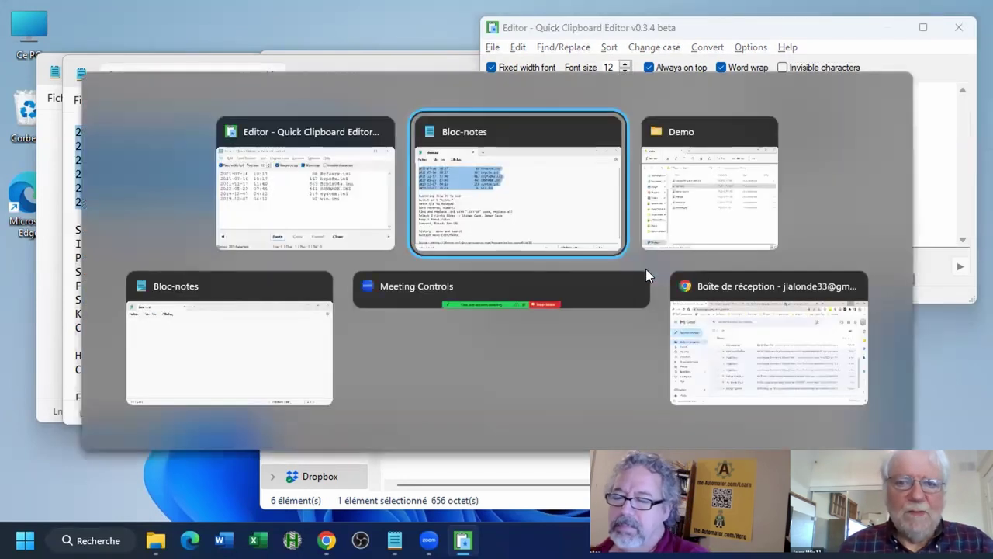
key(alt+Tab)
key(alt+Tab)
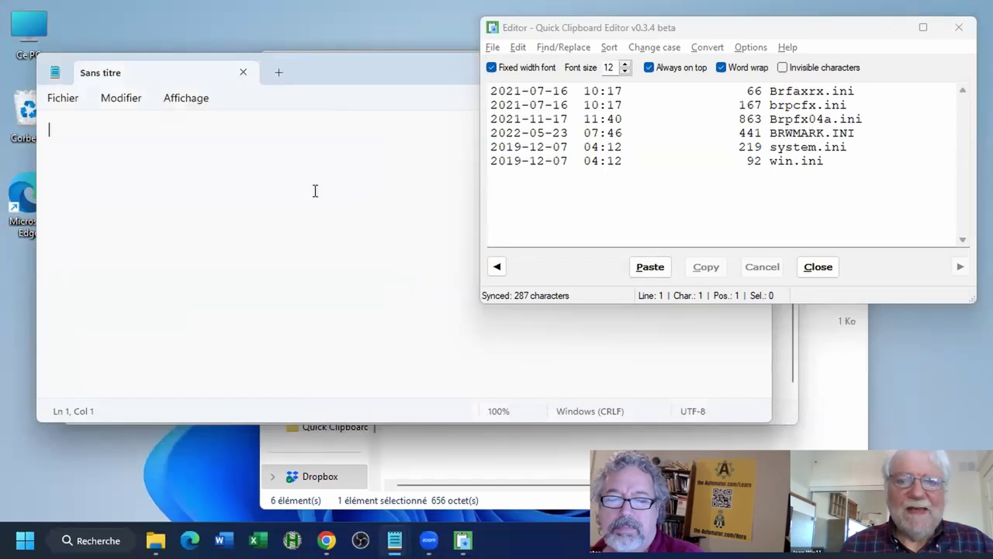
click(648, 268)
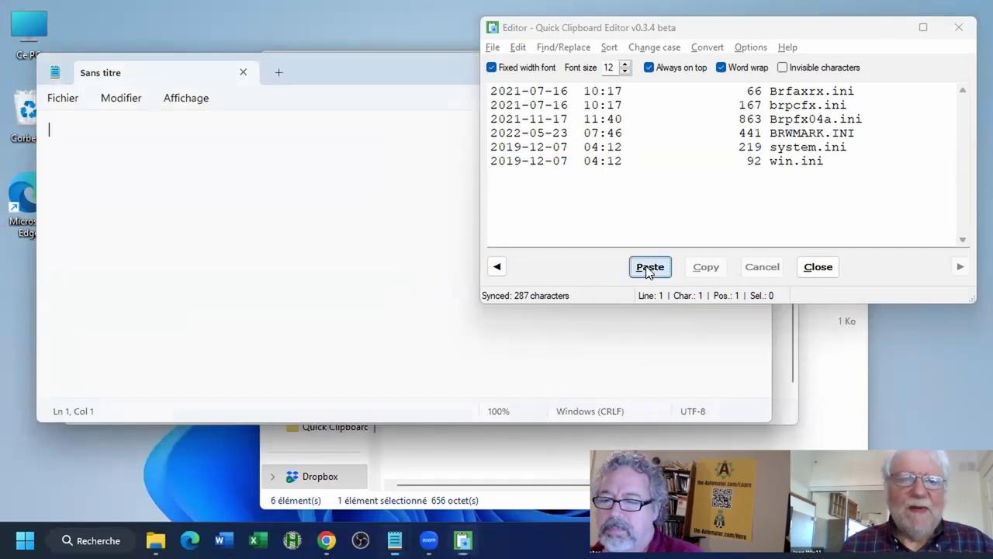
- Select the six pasted lines in the Notepad document, copy them, and clear the selection
drag(435, 215, 23, 109)
key(ctrl+c)
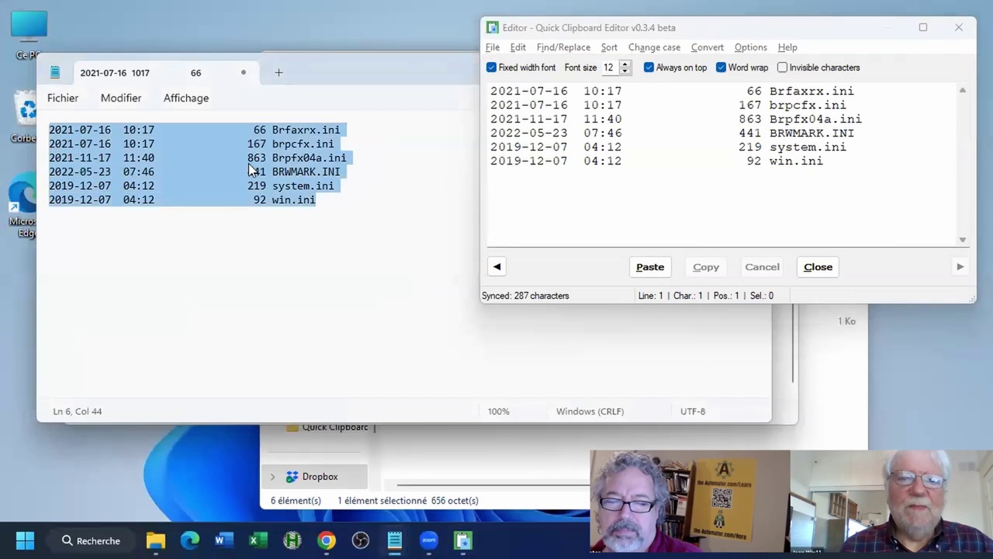
click(349, 195)
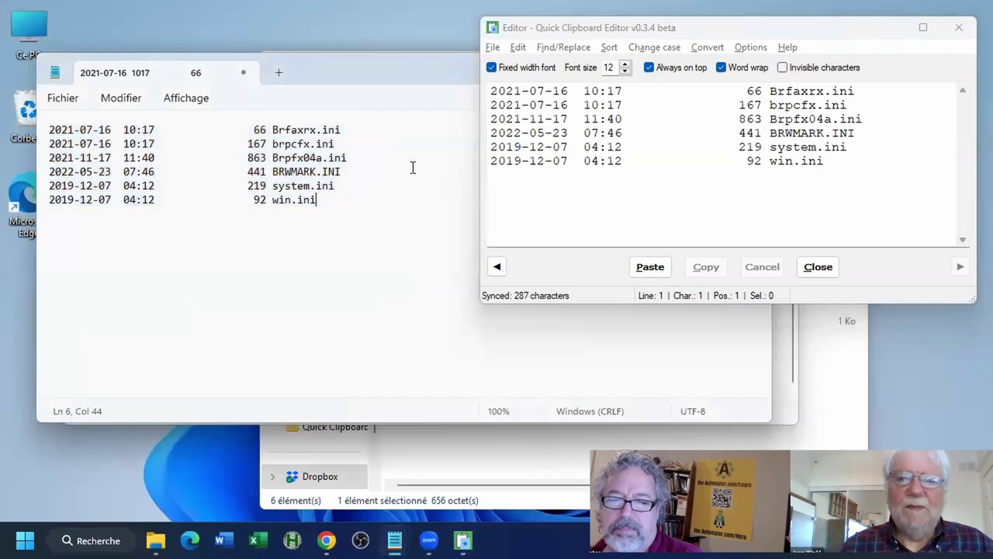
- Turn off keeping the editor open after Paste and check that option's state
click(749, 47)
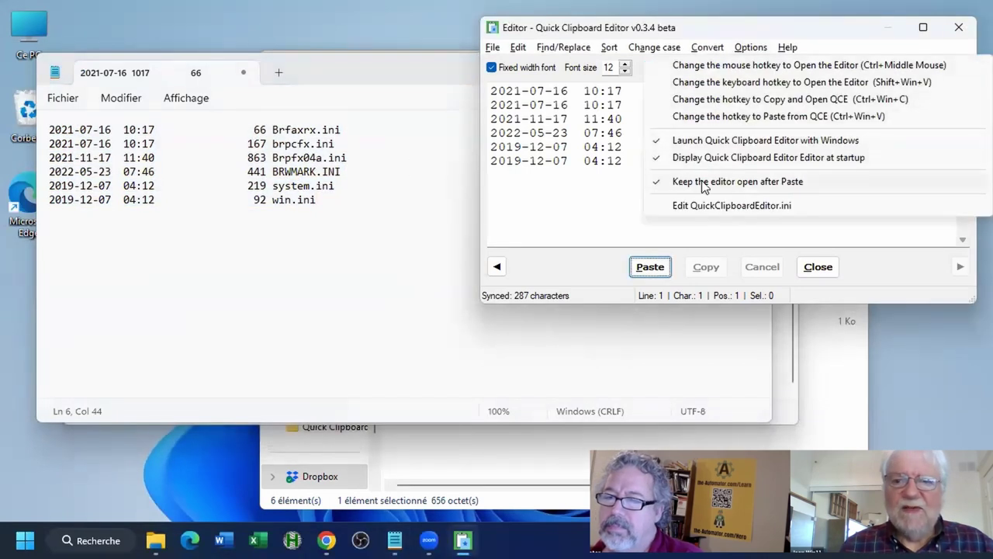
click(776, 183)
click(750, 48)
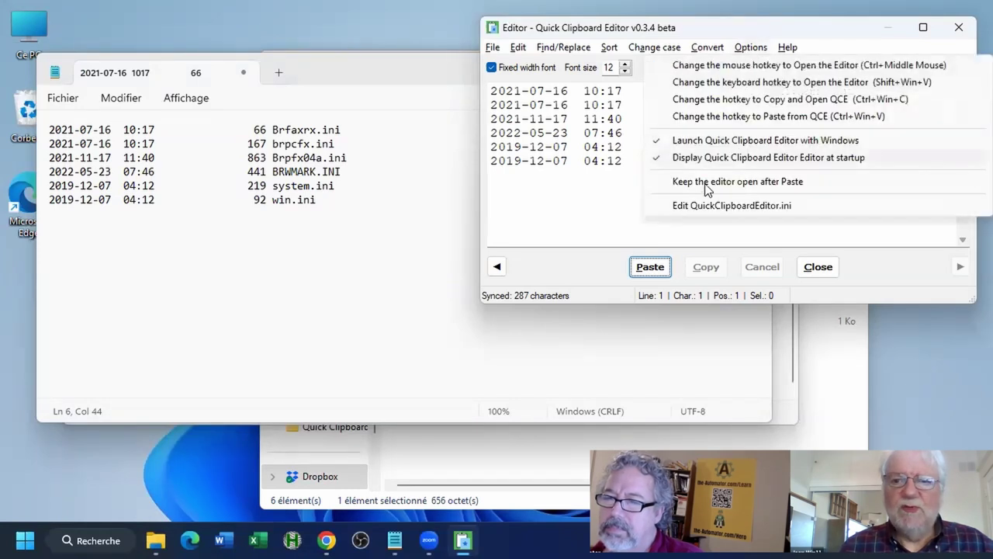
click(583, 194)
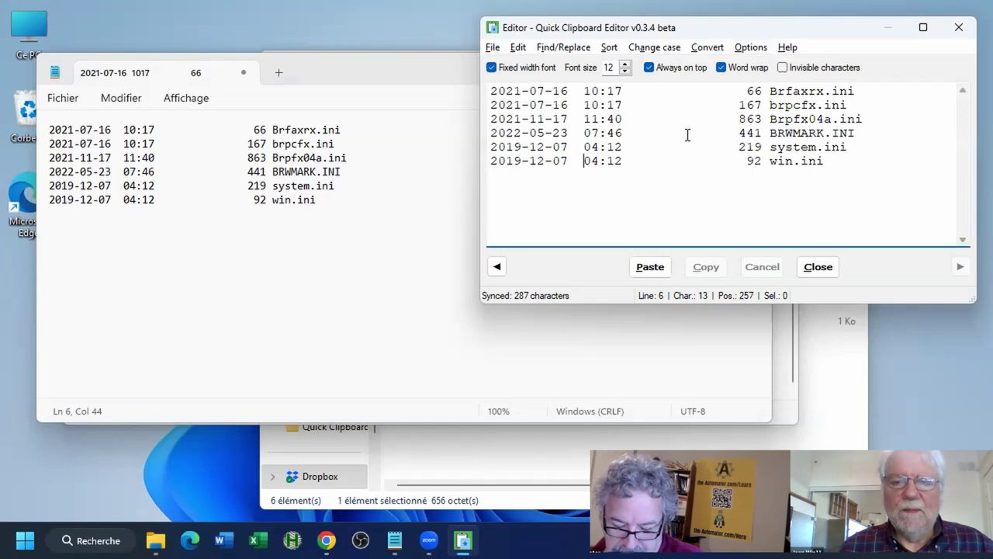
- Add a blank line after the file listing in the Notepad document and paste the clipboard editor's content below it
click(410, 216)
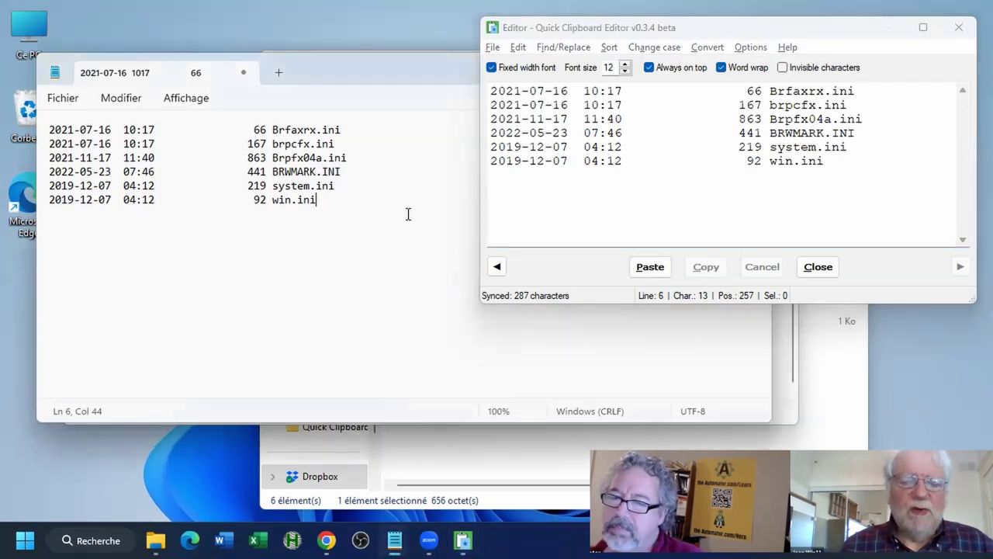
key(Return)
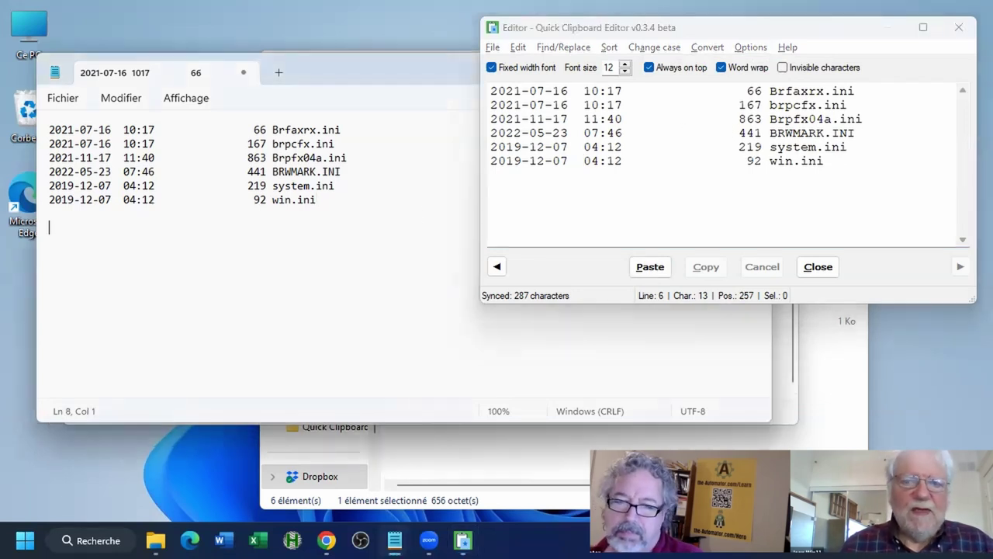
click(650, 266)
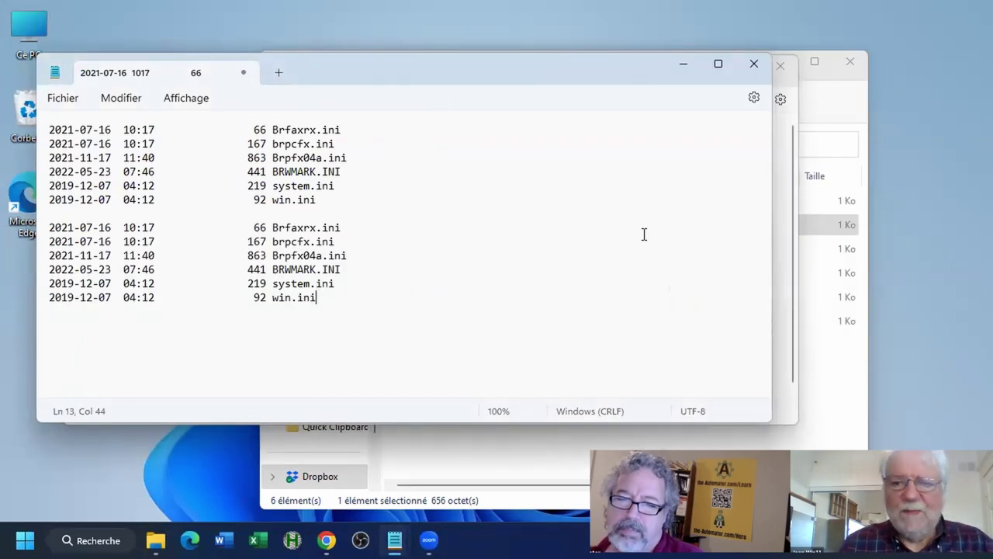
- Reopen the clipboard editor and turn keeping the editor open after Paste back on
key(alt+Tab)
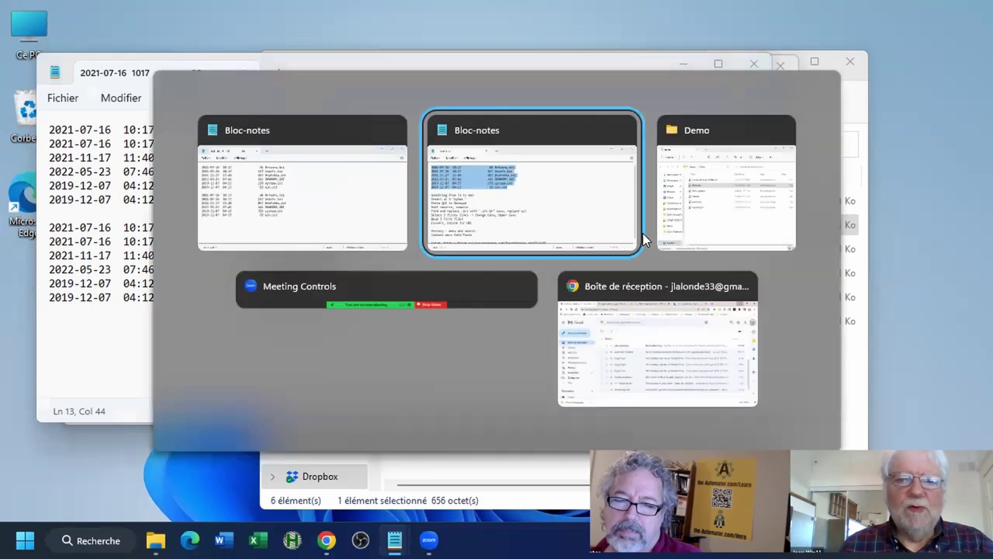
key(ctrl+shift+c)
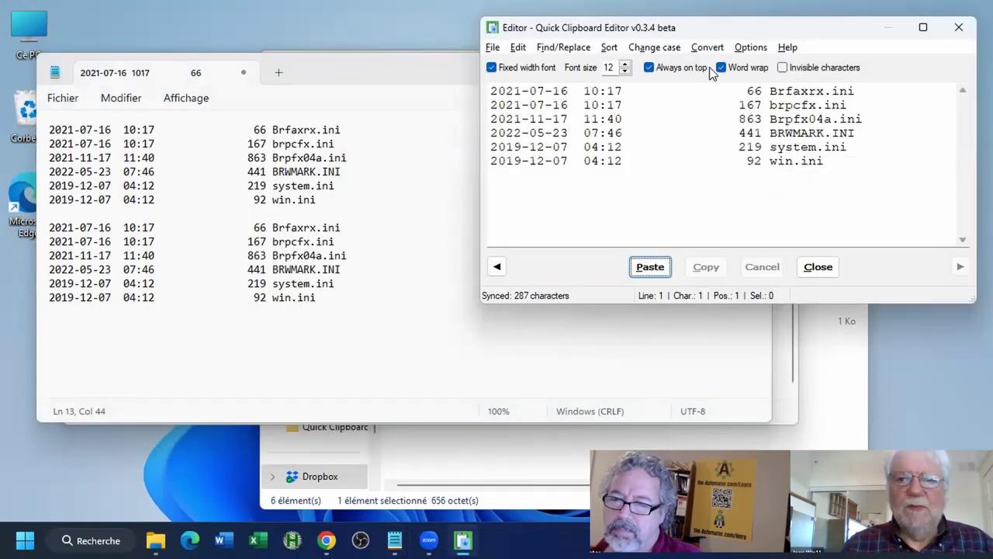
click(749, 47)
click(745, 183)
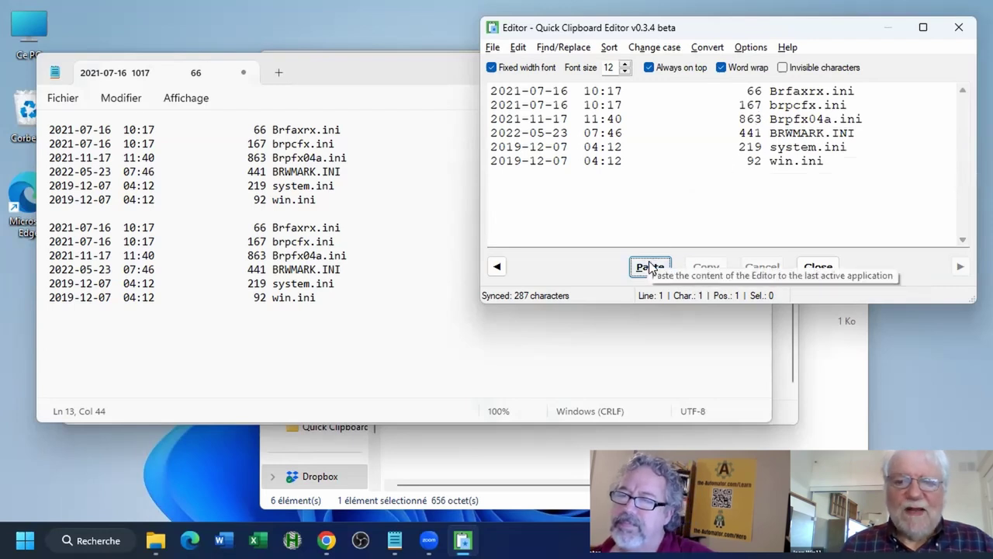
- Add a new line reading Hello! below the win.ini entry in the clipboard editor
click(837, 162)
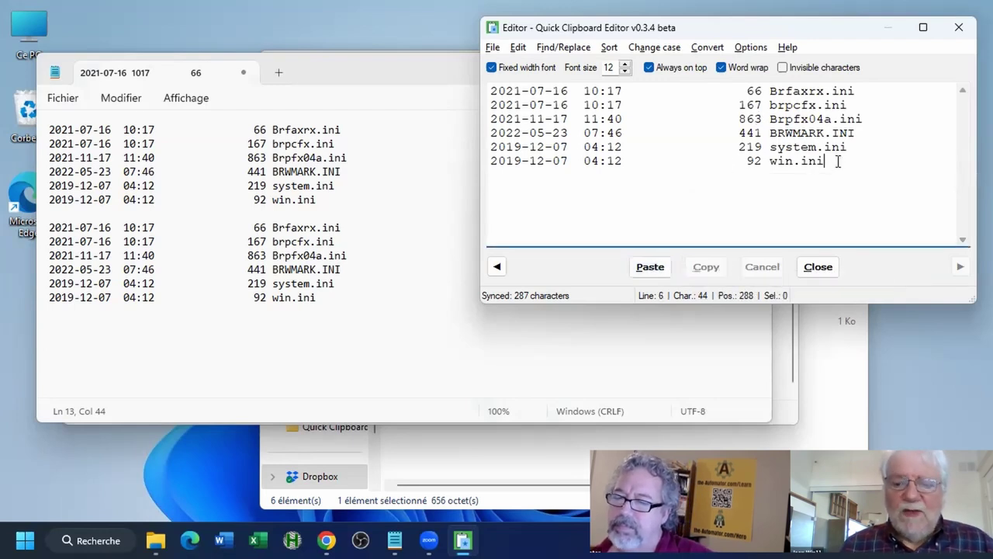
key(Return)
text(JHello)
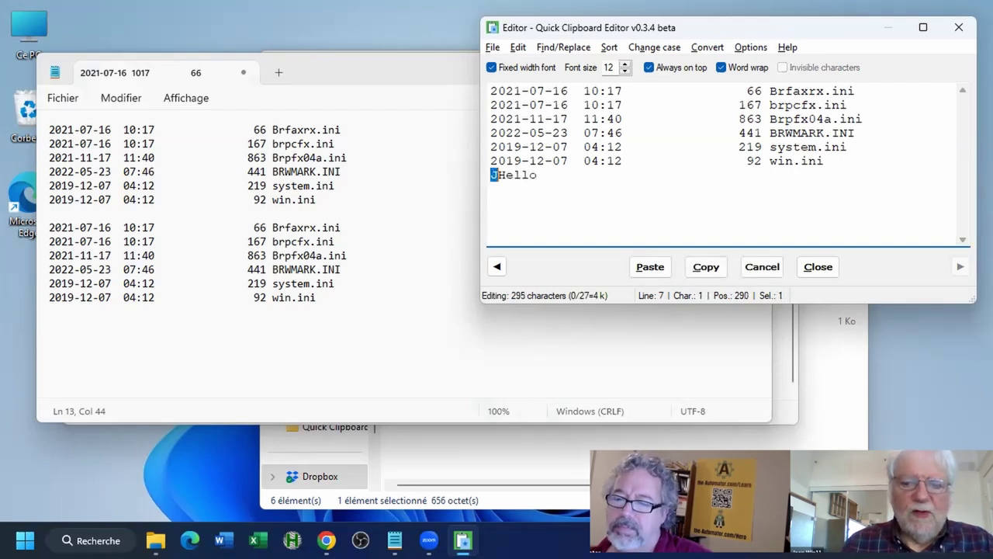
key(Delete)
key(End)
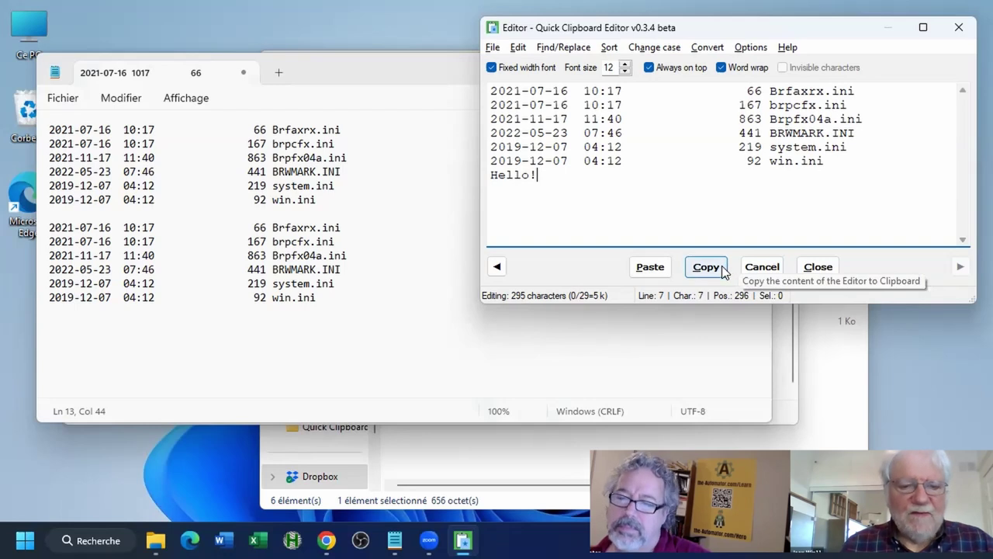
- Remove the added Hello! line from the clipboard editor
key(BackSpace)
key(BackSpace)
key(BackSpace)
key(BackSpace)
key(BackSpace)
key(BackSpace)
key(BackSpace)
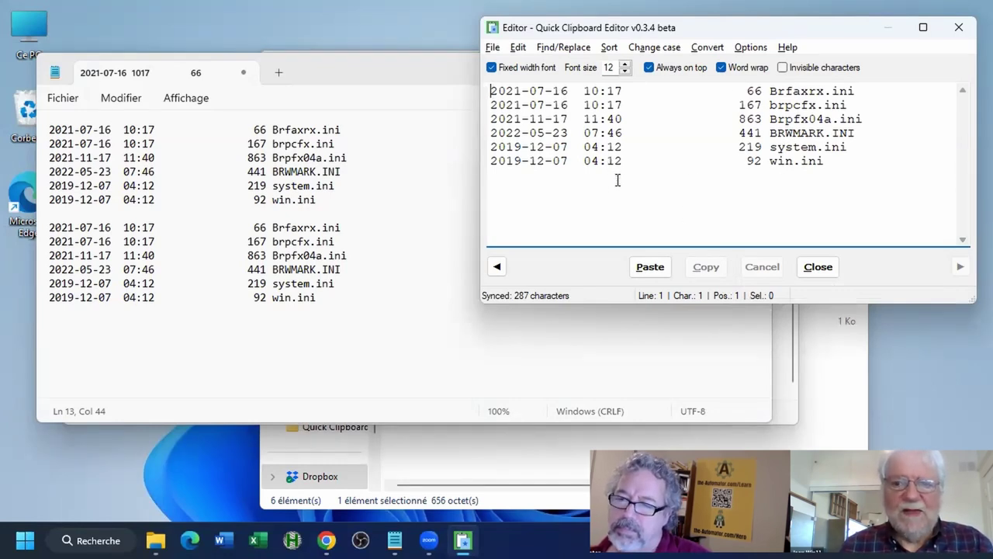
- Add a line reading Hello at the end of the clipboard editor's listing
key(ctrl+End)
key(Return)
text(JHello)
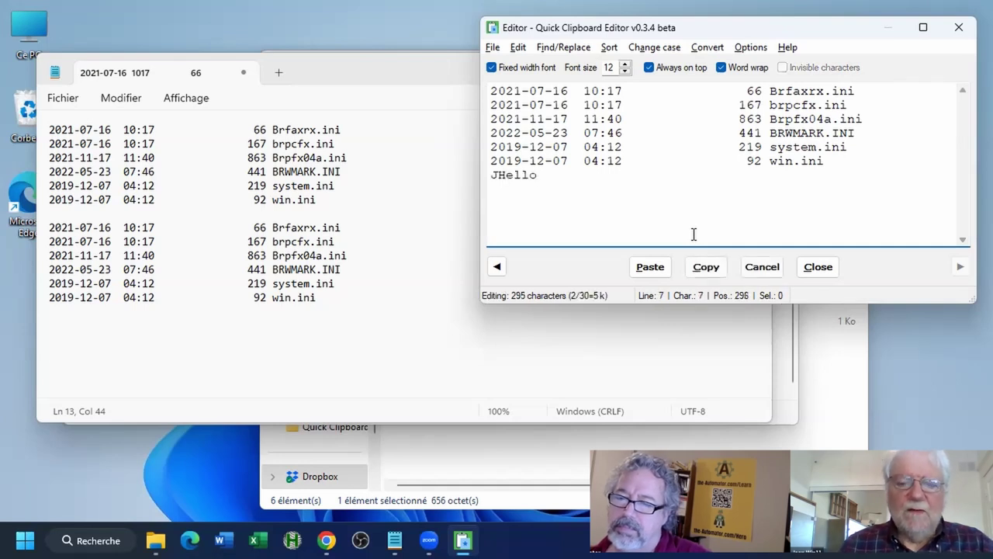
key(Home)
key(Delete)
key(End)
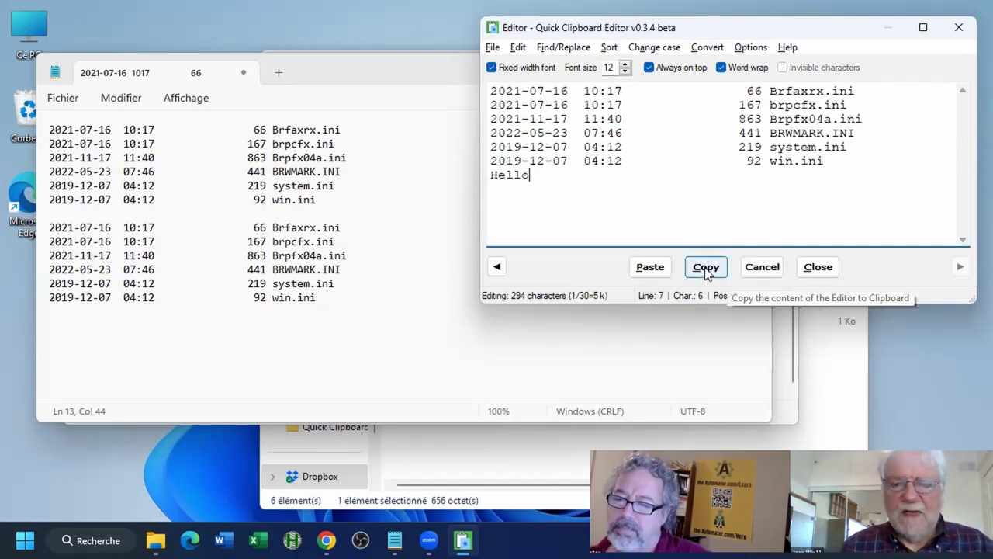
- Cancel the Hello edit in the clipboard editor and agree to discard the changes
click(706, 267)
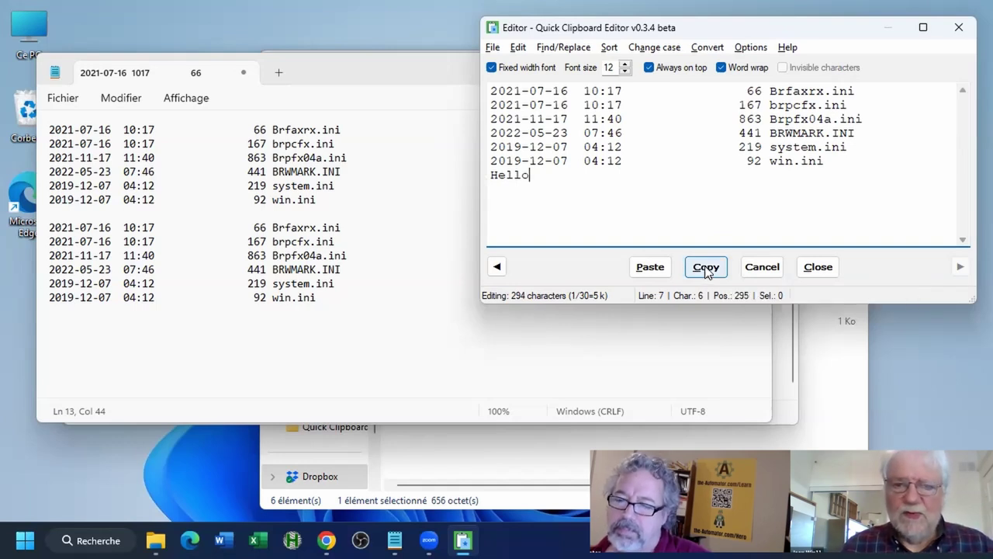
click(760, 271)
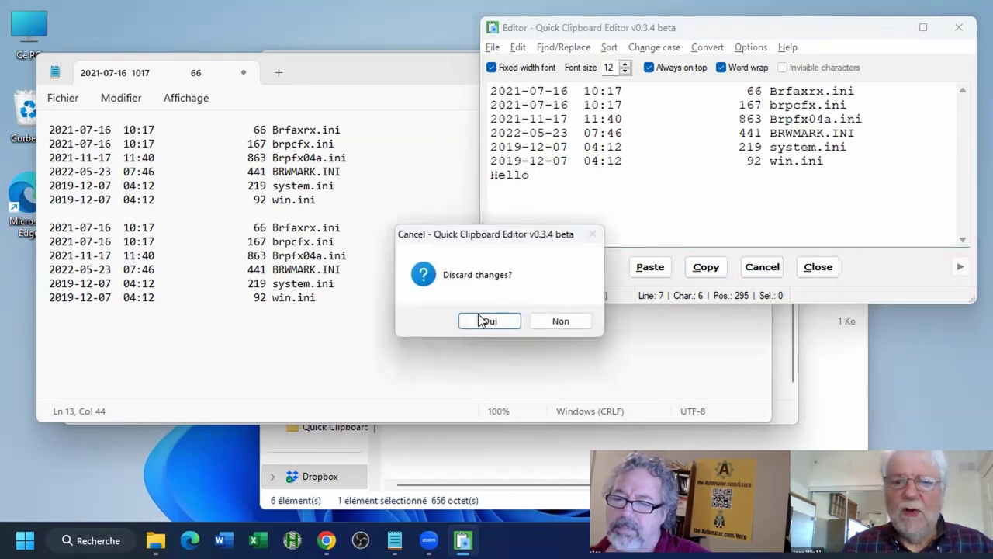
click(481, 321)
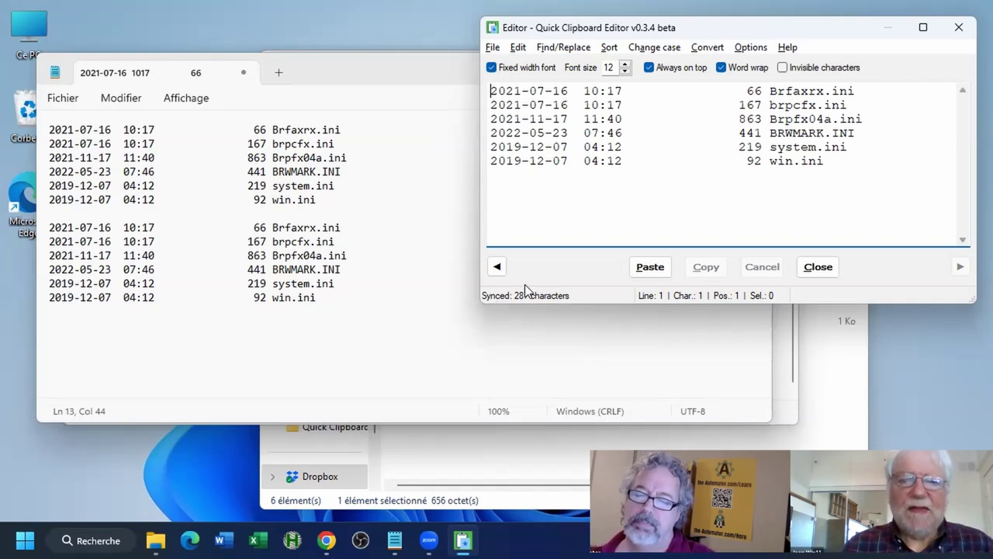
- Copy the word Brfaxrx from the second listing in Notepad and append !!!! to it in the clipboard editor
click(290, 226)
double_click(290, 226)
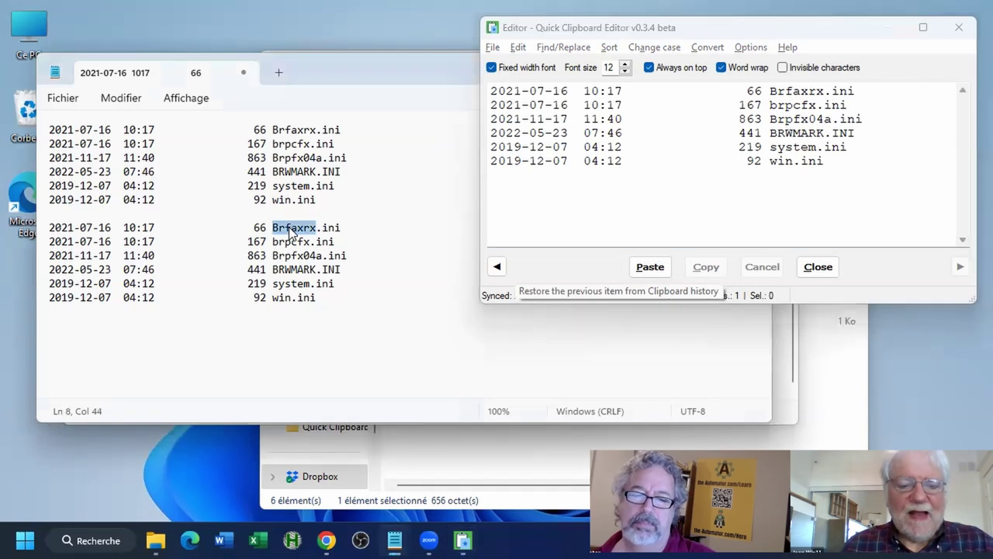
key(ctrl+c)
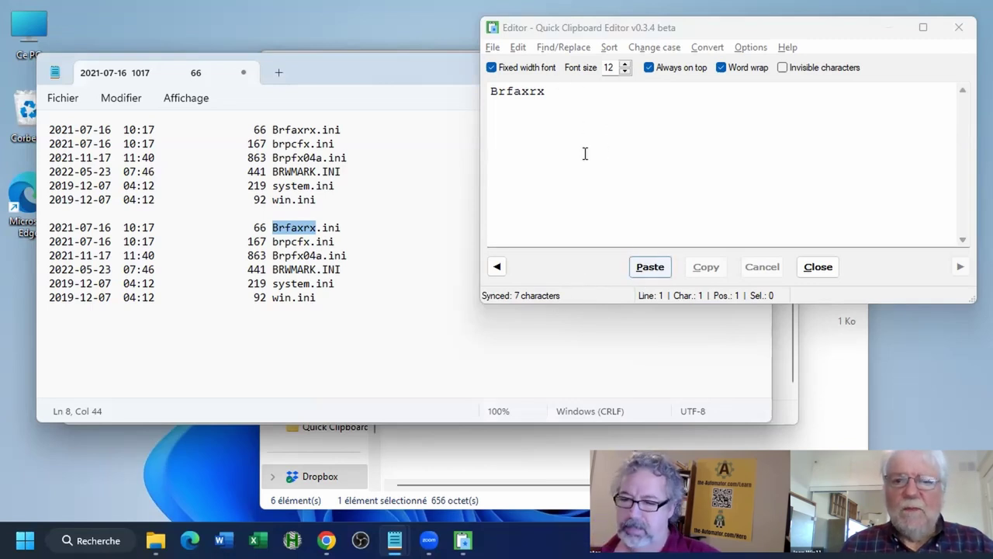
click(562, 93)
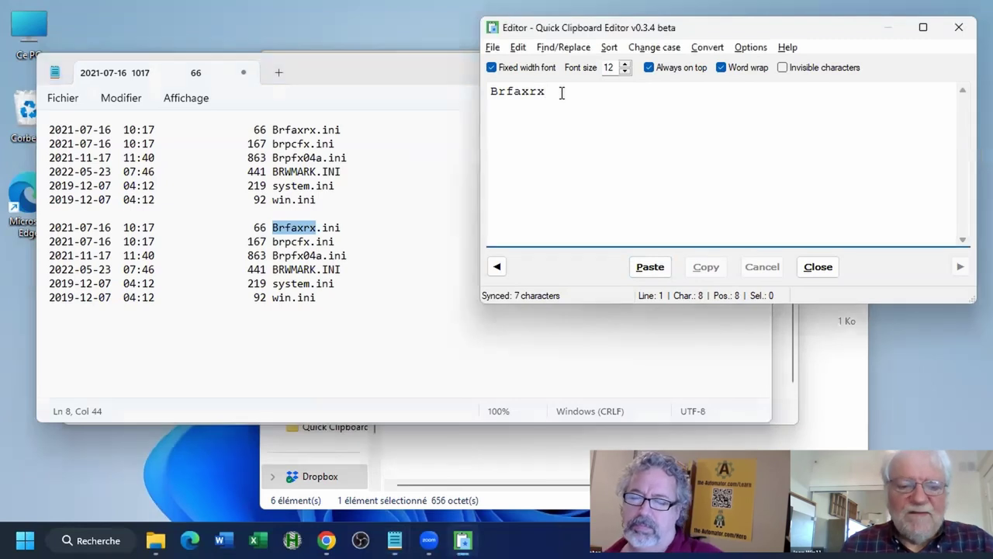
text(!!!!)
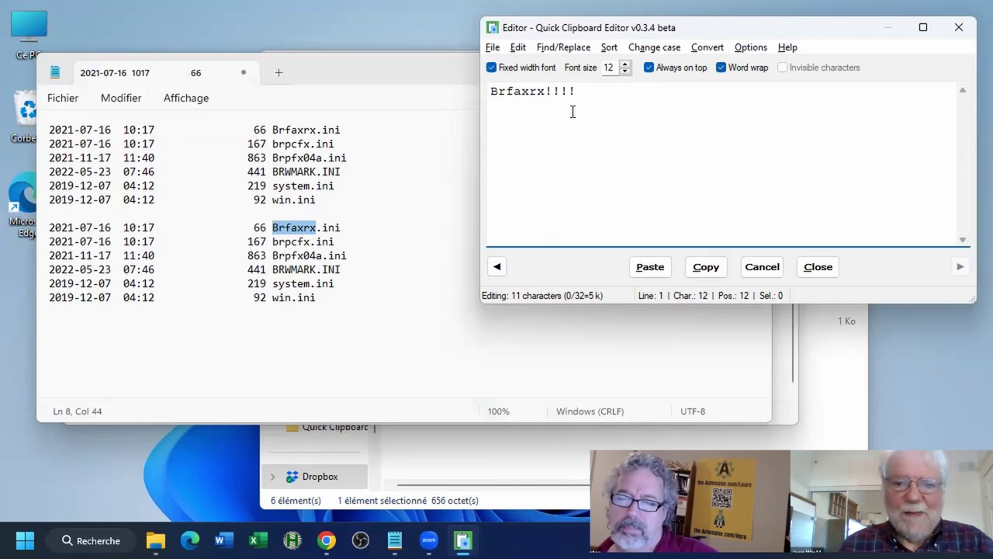
- Copy the Brfaxrx.ini line of Notepad's second listing and paste it on a new line below Brfaxrx!!!! in the clipboard editor
click(44, 227)
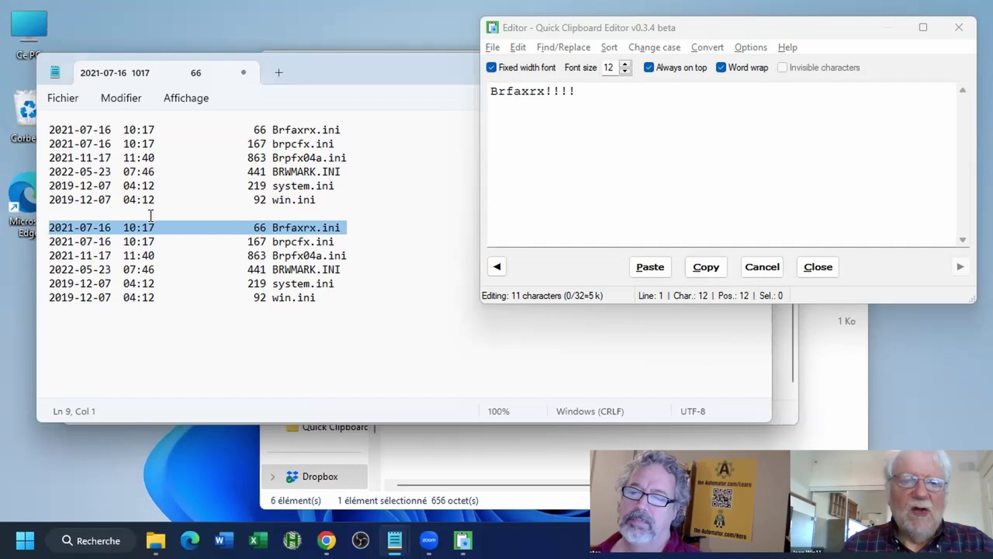
key(ctrl+c)
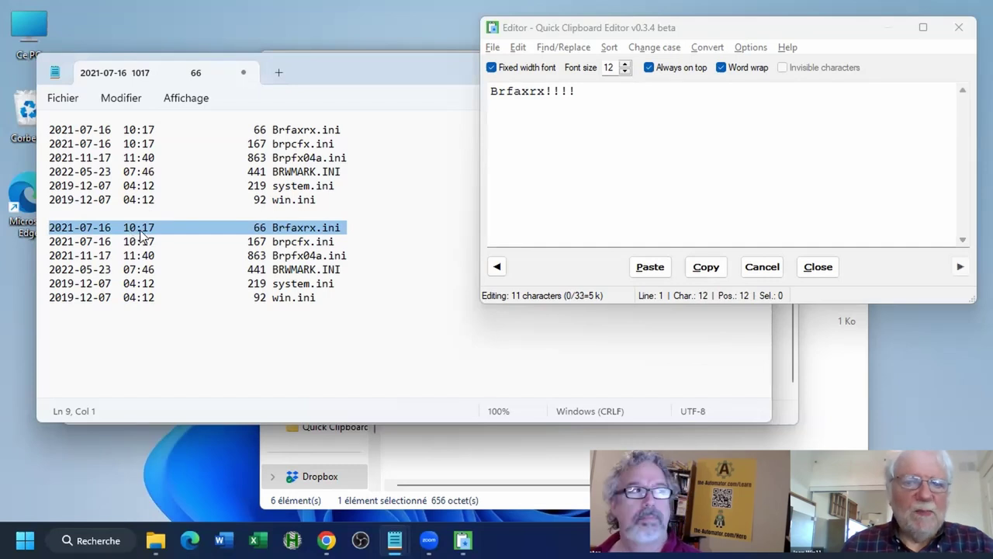
click(597, 88)
key(Return)
key(ctrl+v)
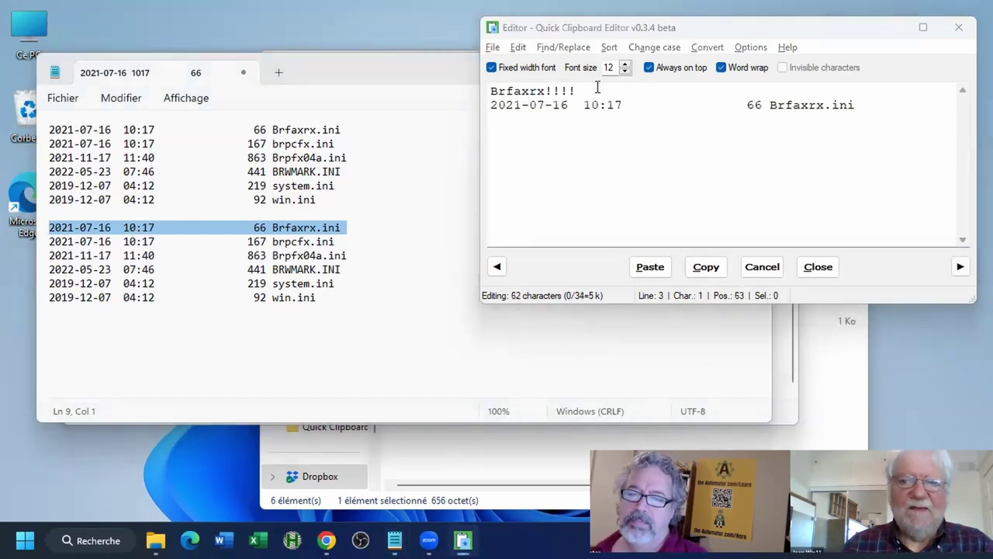
- Discard the unsaved edits to the two lines in the clipboard editor
key(ctrl+shift+s)
key(Escape)
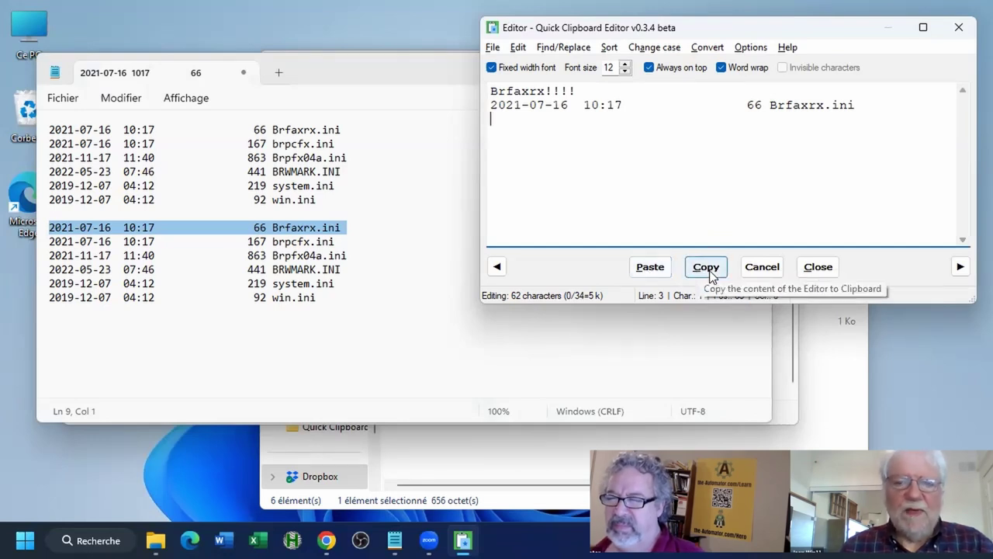
click(767, 267)
click(504, 322)
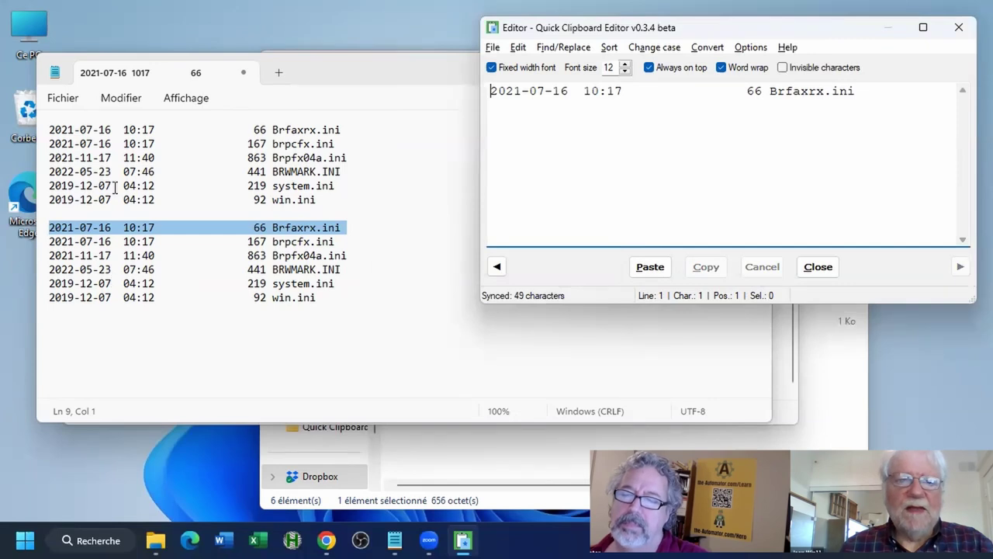
- Select the six lines of the first listing in Notepad and copy them
drag(135, 144, 316, 202)
drag(51, 104, 41, 100)
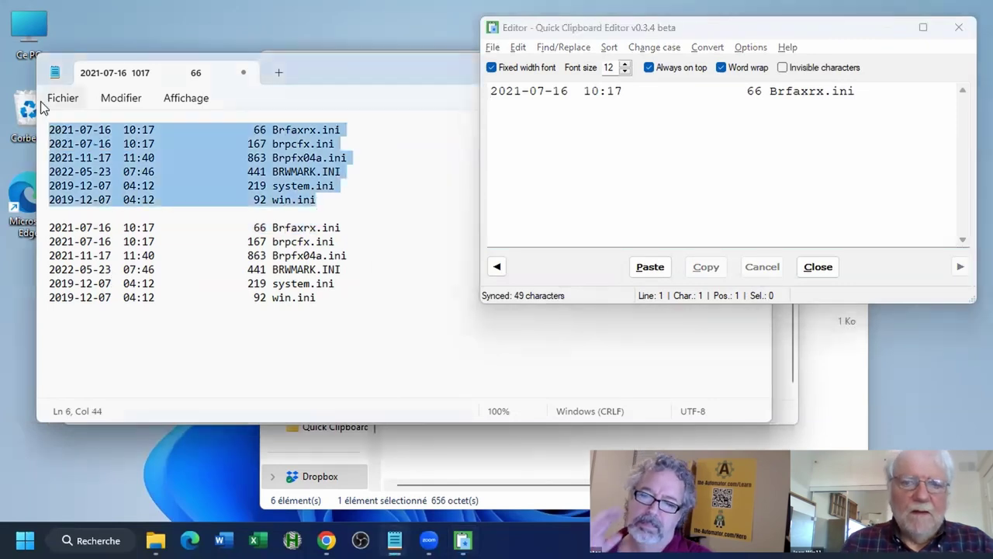
key(ctrl+c)
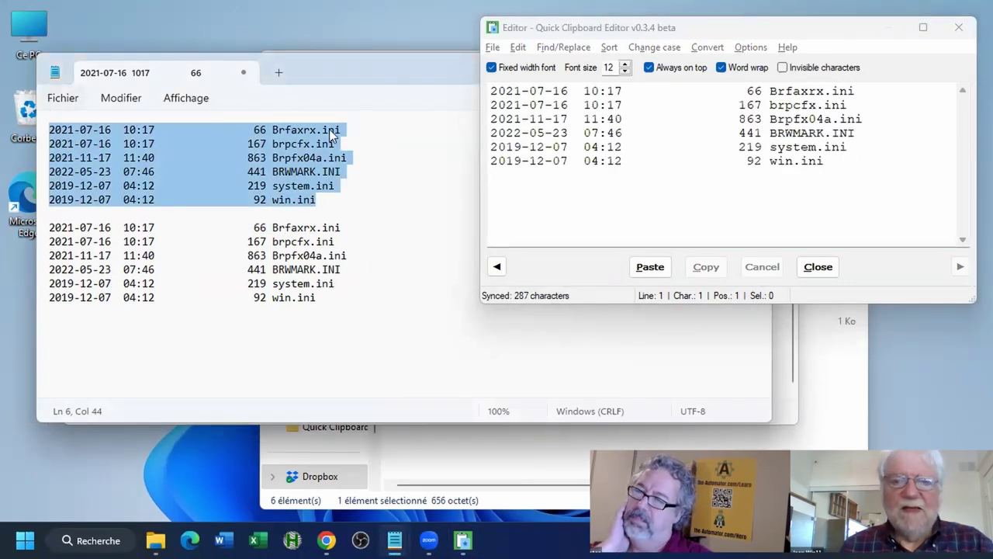
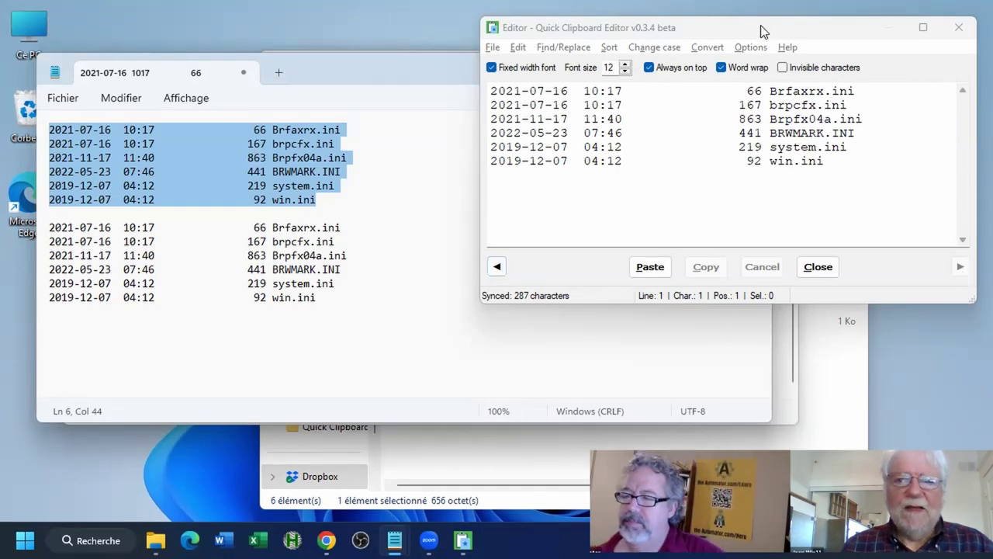
- Move the clipboard editor over the Notepad window and minimize all the other open windows
drag(726, 36, 527, 77)
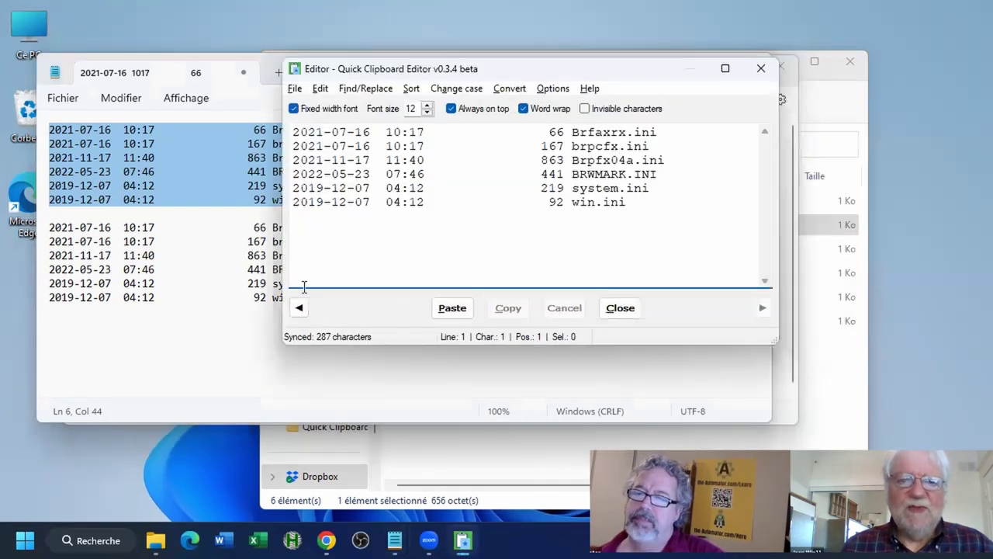
click(239, 376)
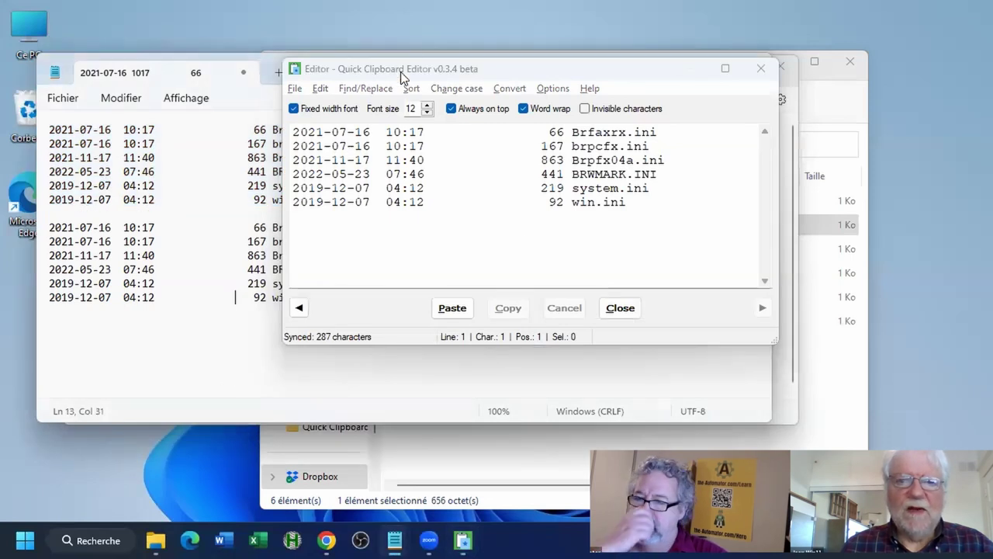
click(720, 66)
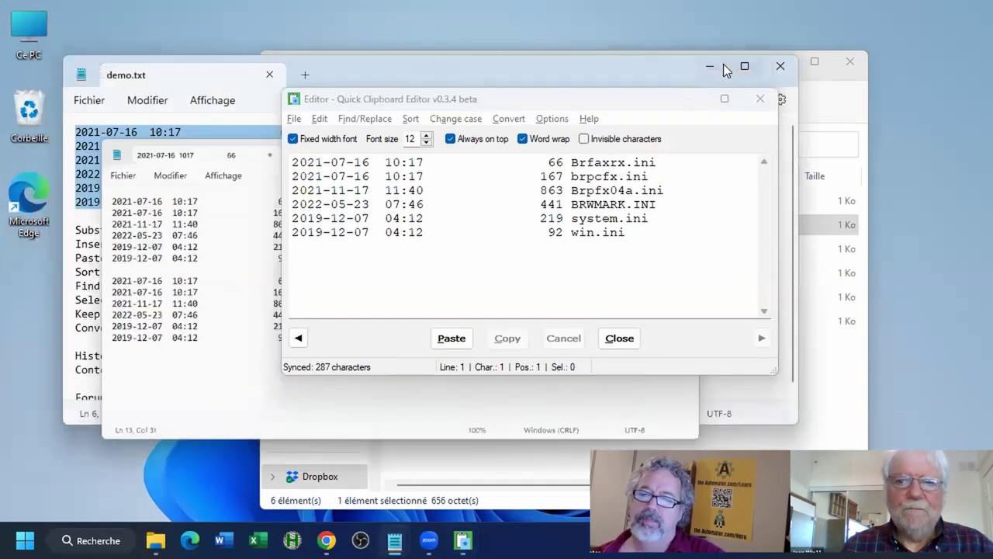
click(710, 67)
click(774, 64)
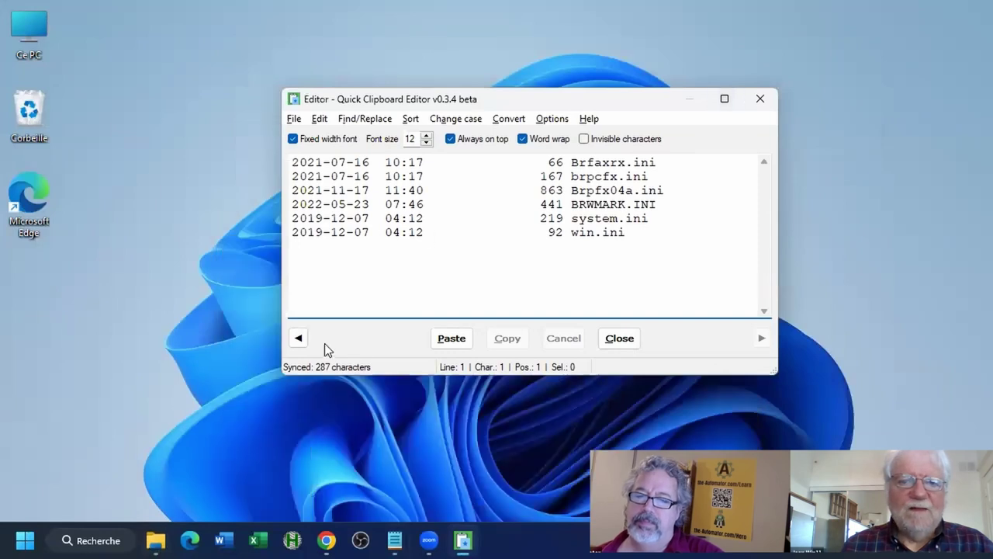
- Step back through the clipboard history to the Brfaxrx item
click(299, 338)
click(300, 338)
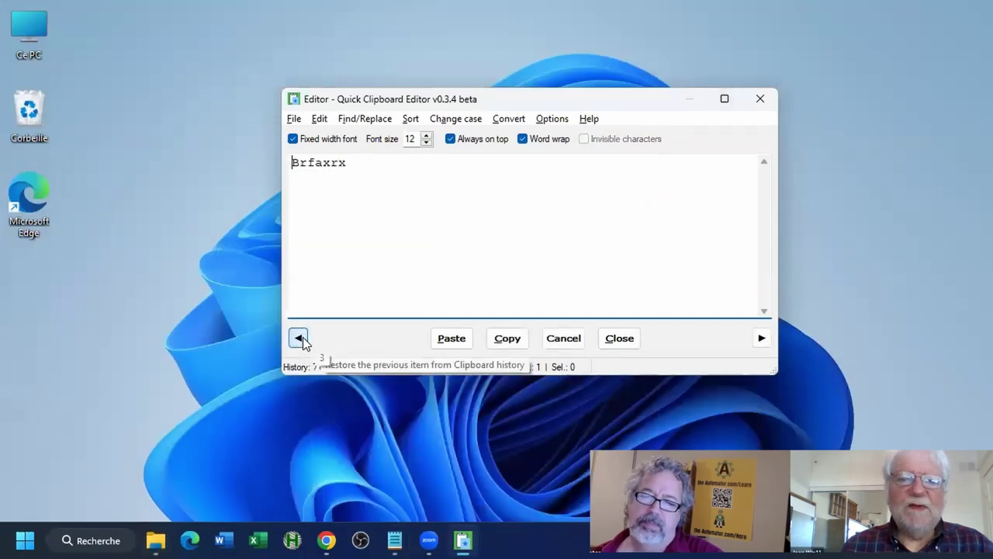
- Step back through the clipboard history to the six-line listing of .ini file sizes in bytes
click(299, 338)
click(299, 338)
click(300, 338)
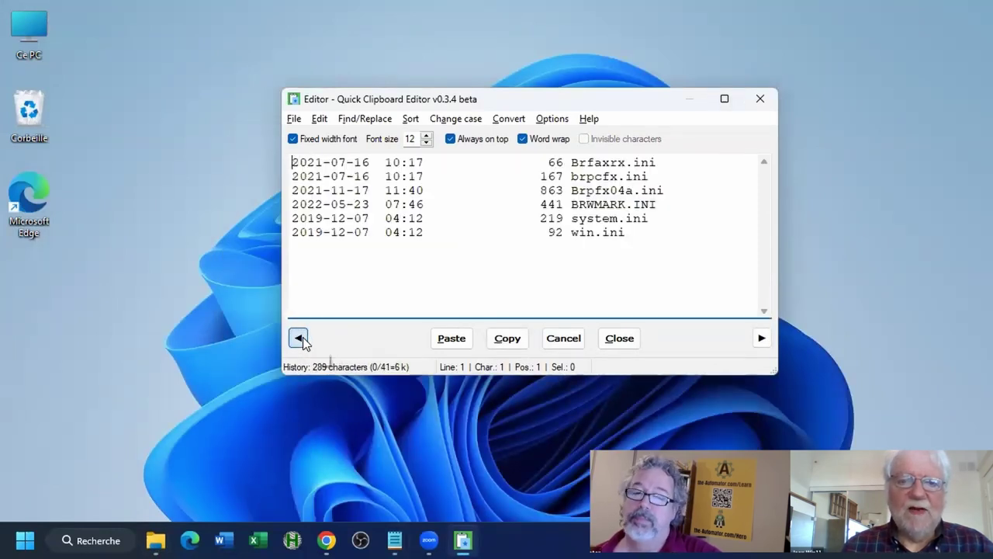
click(299, 338)
click(299, 338)
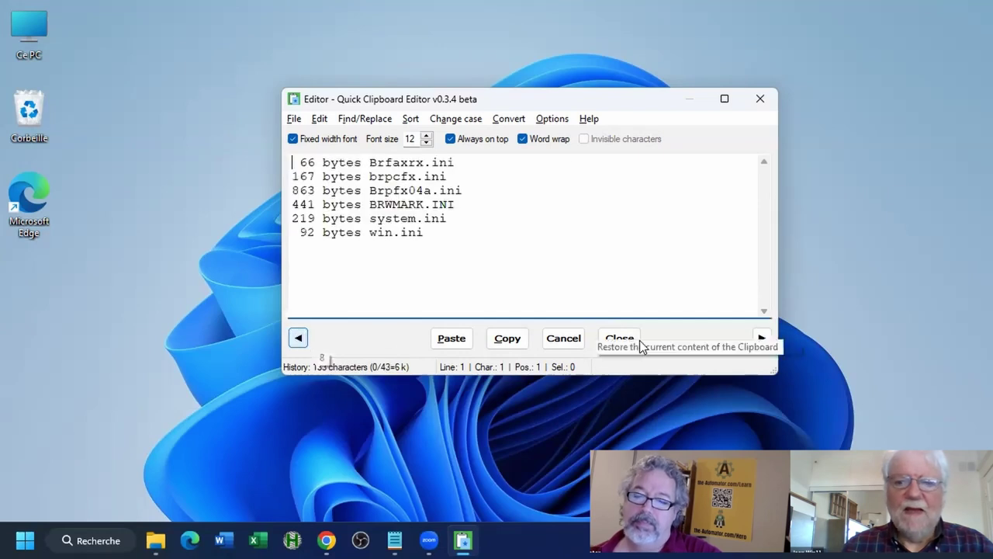
- Step forward through the clipboard history until the current clipboard content is back in the editor
click(761, 338)
click(761, 339)
click(761, 338)
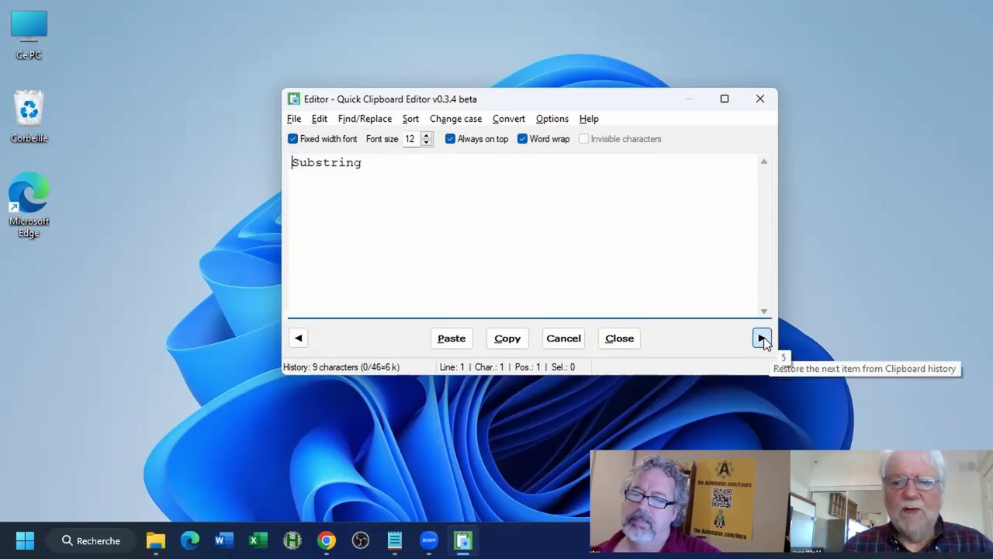
click(762, 339)
click(762, 338)
click(762, 338)
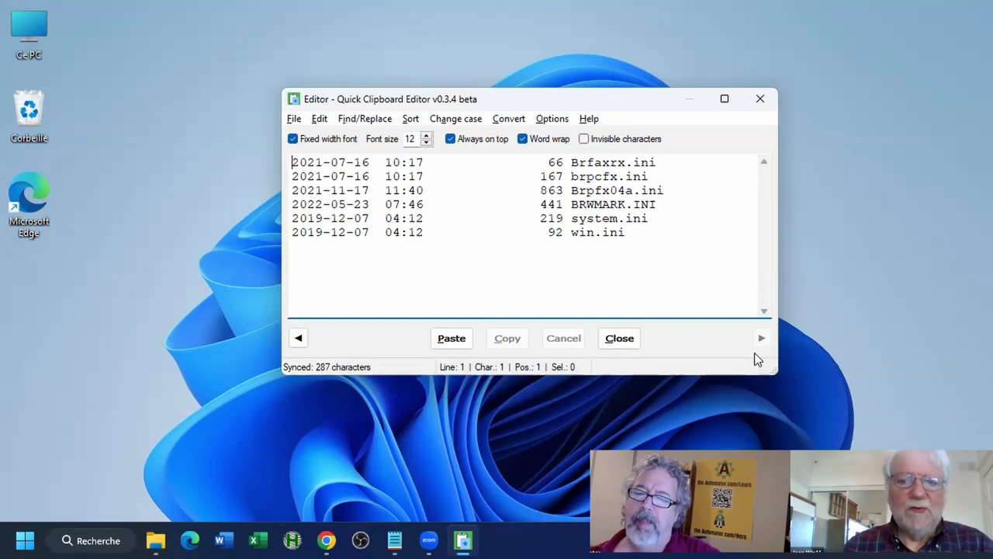
- Step back in the history to the demo.txt path and append "!!!!!" to the end of it
click(298, 339)
click(300, 341)
click(299, 340)
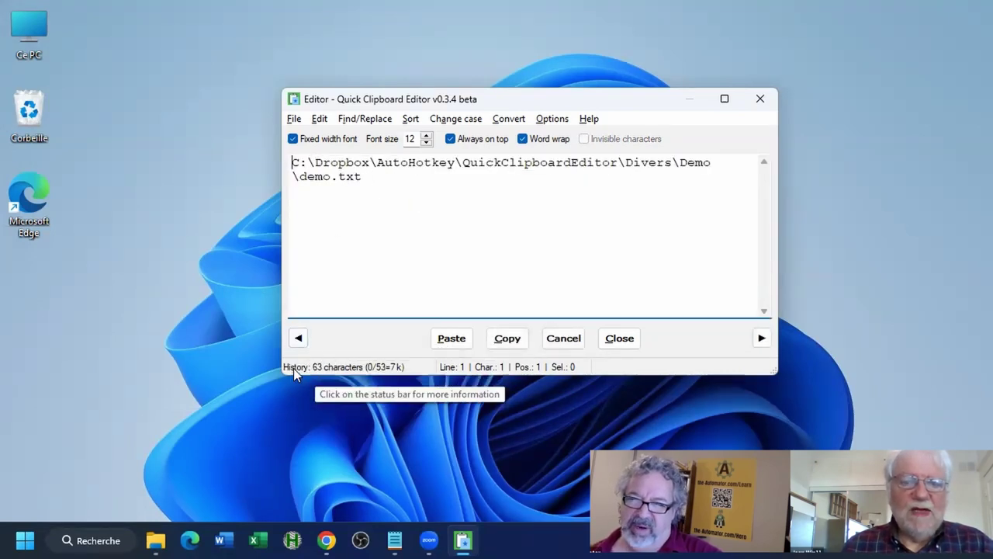
click(374, 177)
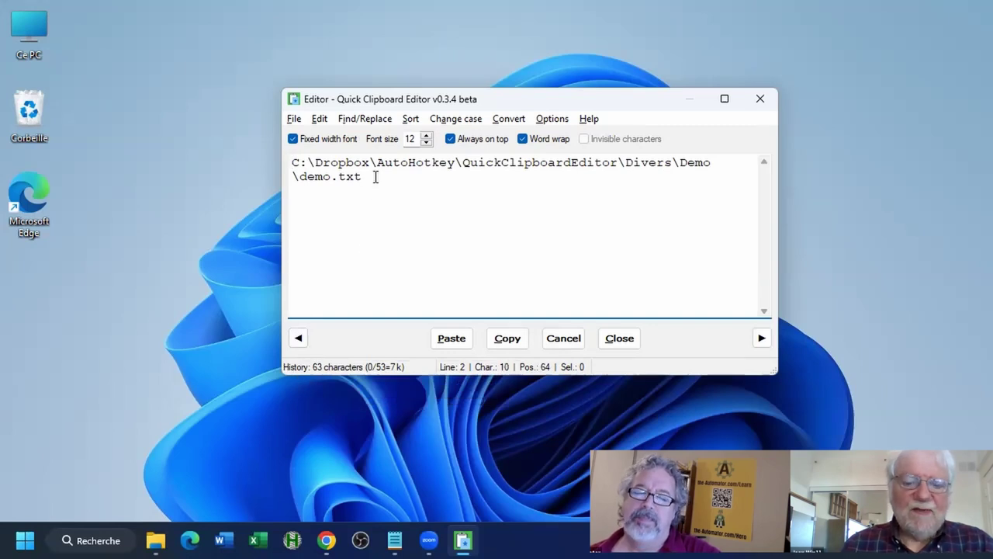
text(!!!!!)
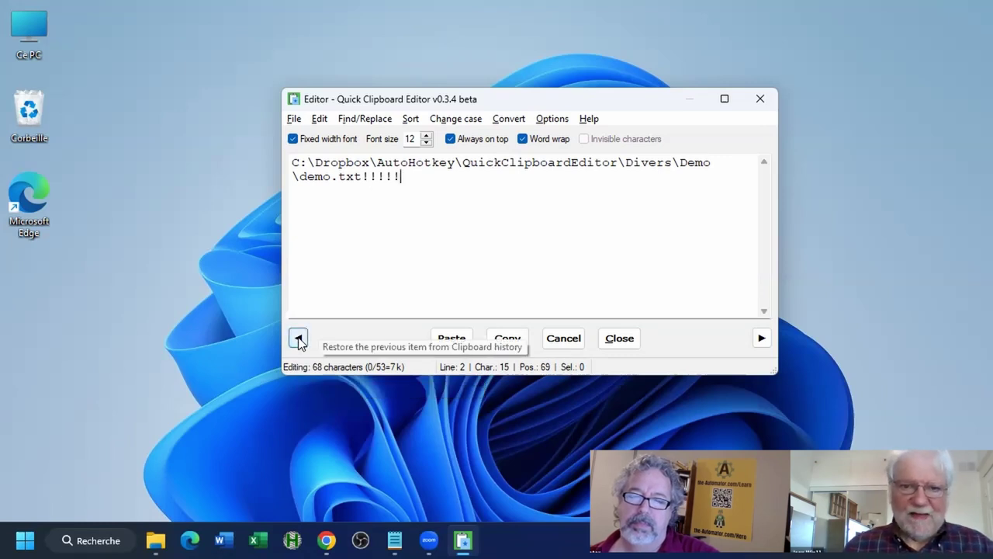
- Discard the edit to the path and step back in the history to the listing of file sizes in bytes
key(Escape)
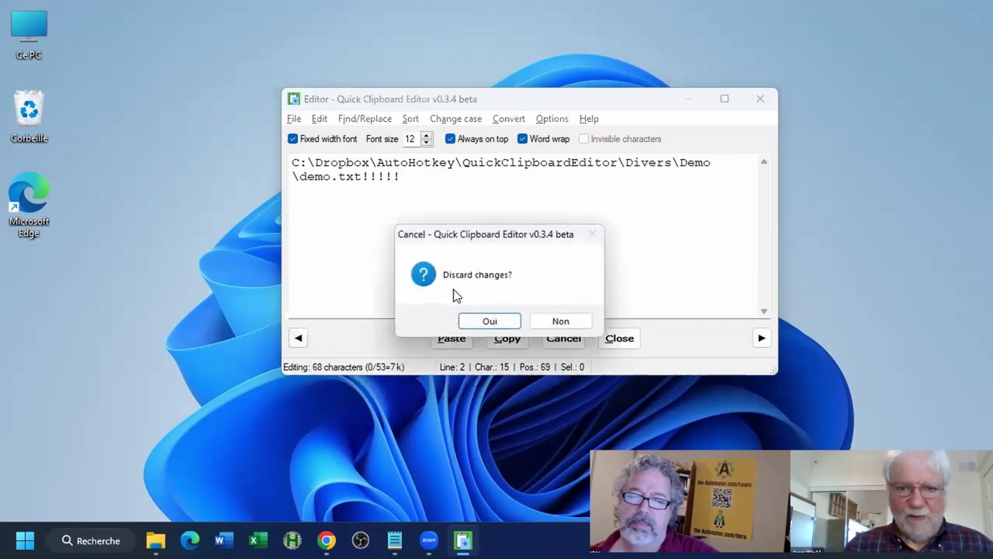
click(490, 321)
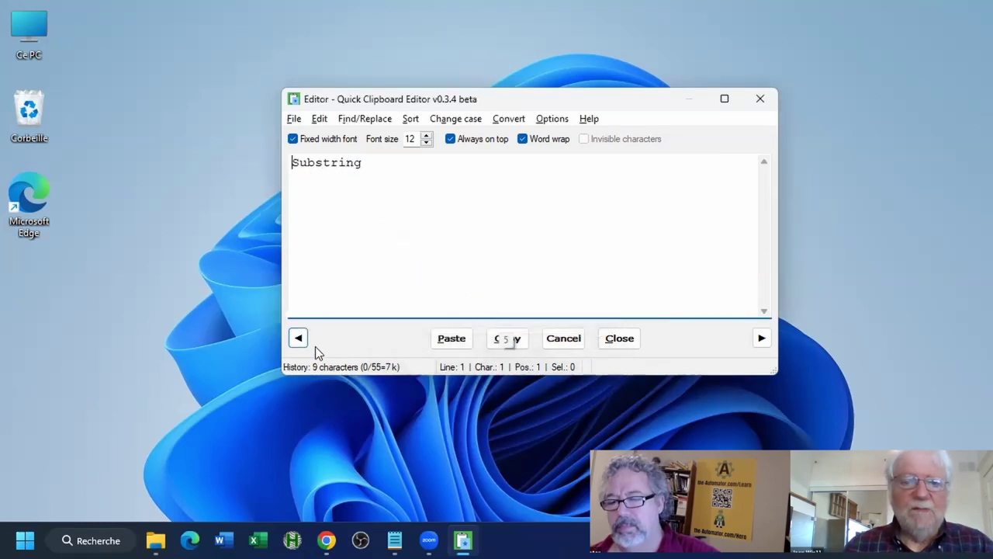
click(299, 338)
click(299, 338)
click(299, 339)
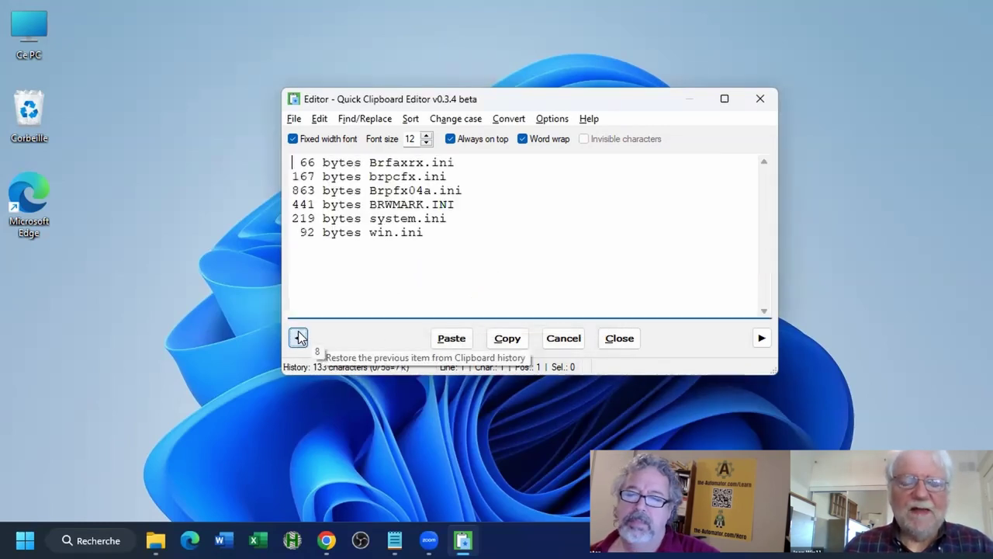
- Step forward in the clipboard history to the C:\Dropbox path ending in demo.txt
click(761, 339)
click(762, 338)
click(761, 338)
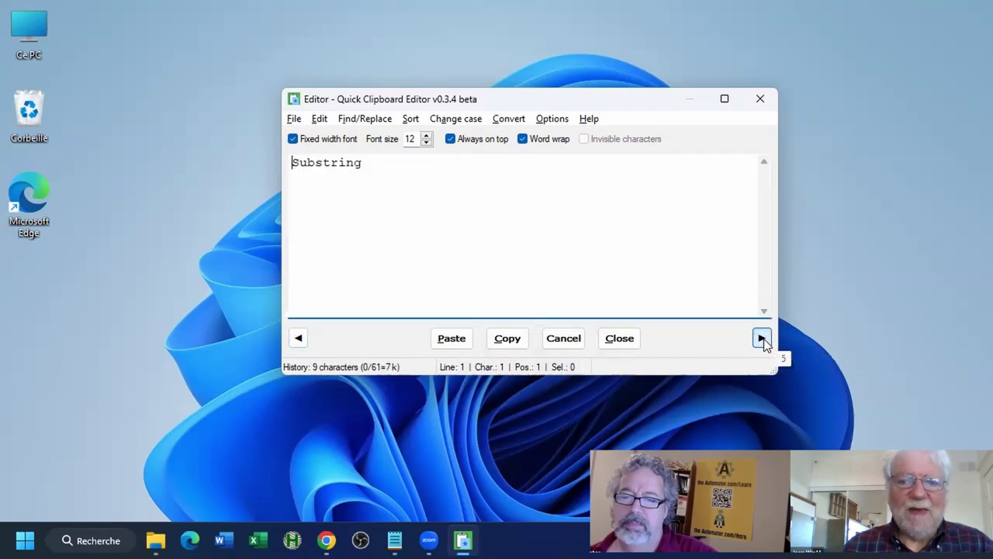
click(761, 339)
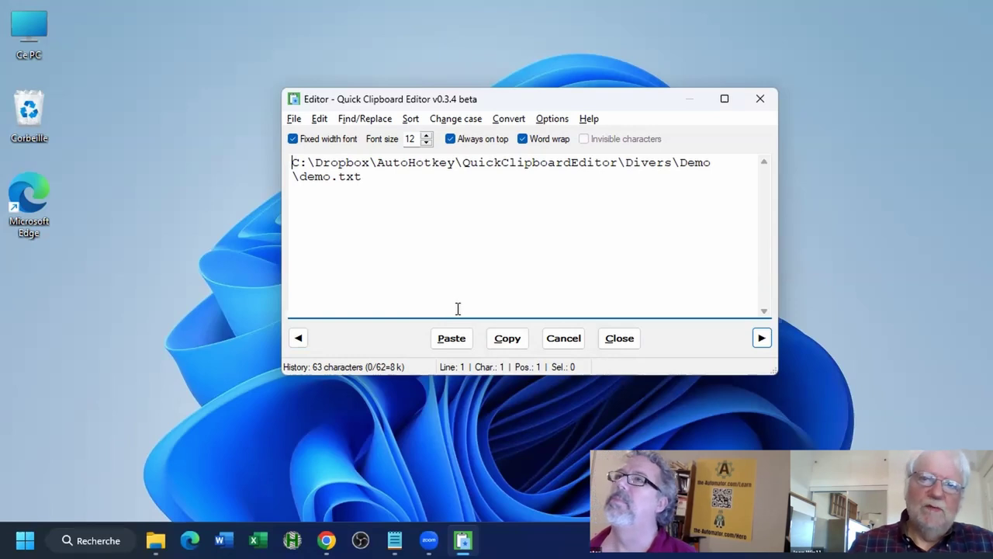
- Load the six-line dated listing from the list of history items, and restore the current clipboard content
right_click(298, 339)
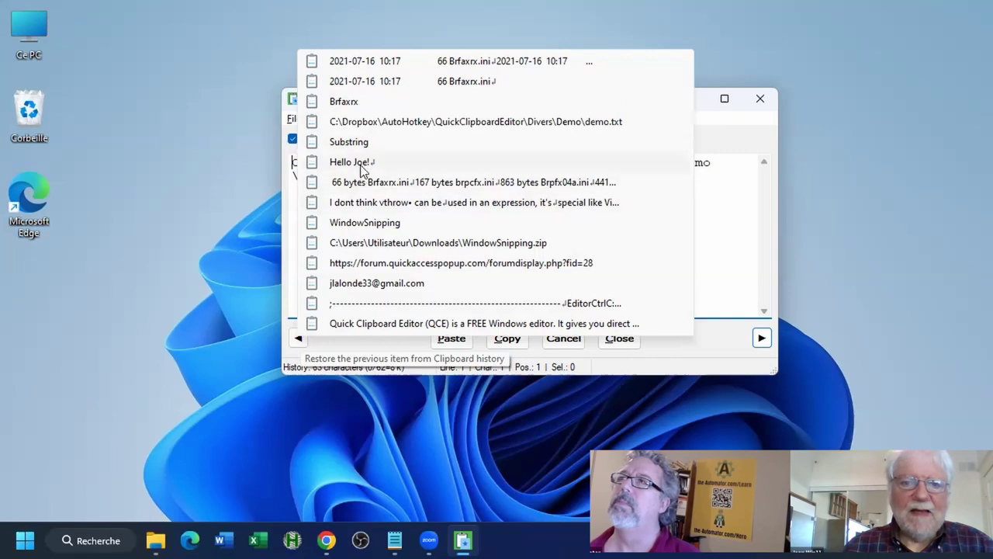
click(488, 335)
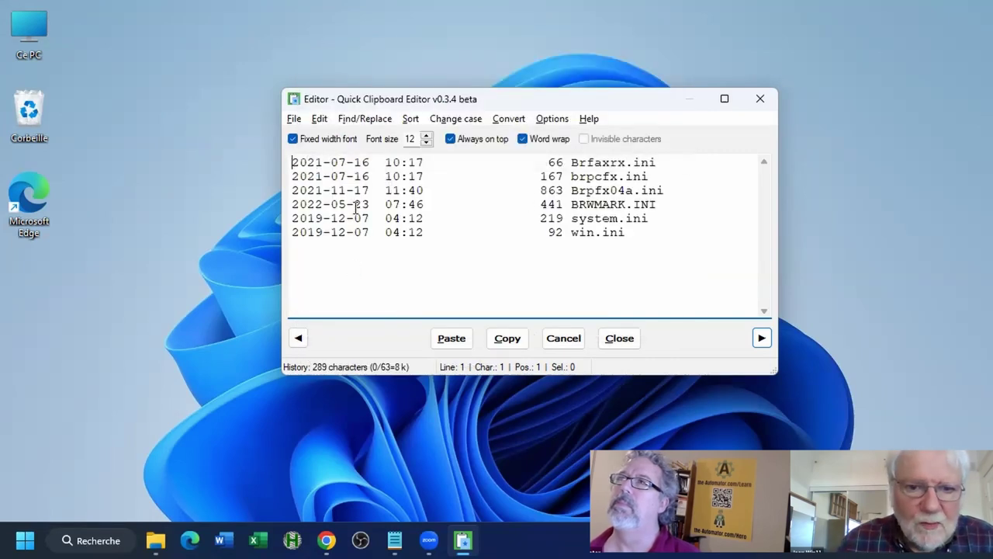
click(559, 341)
click(489, 321)
click(607, 238)
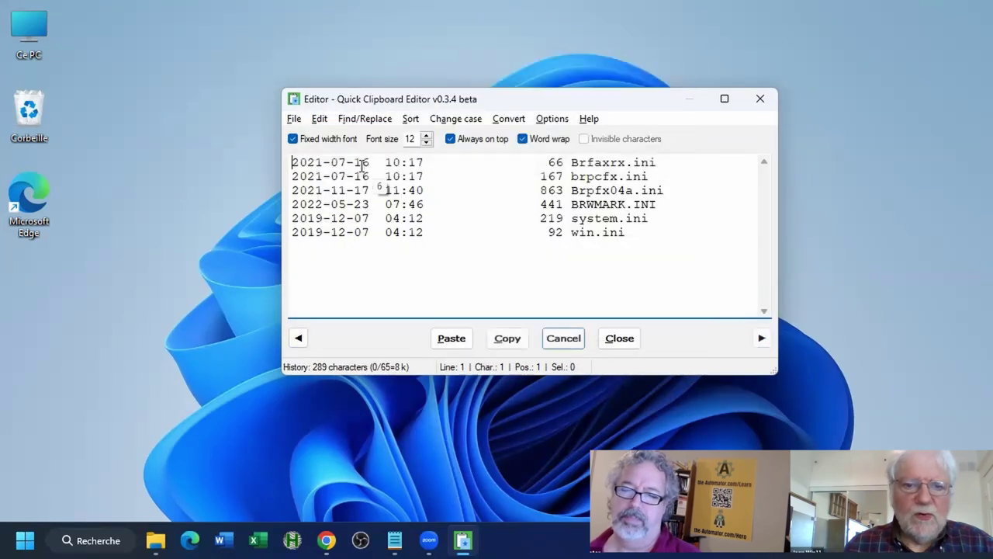
click(565, 337)
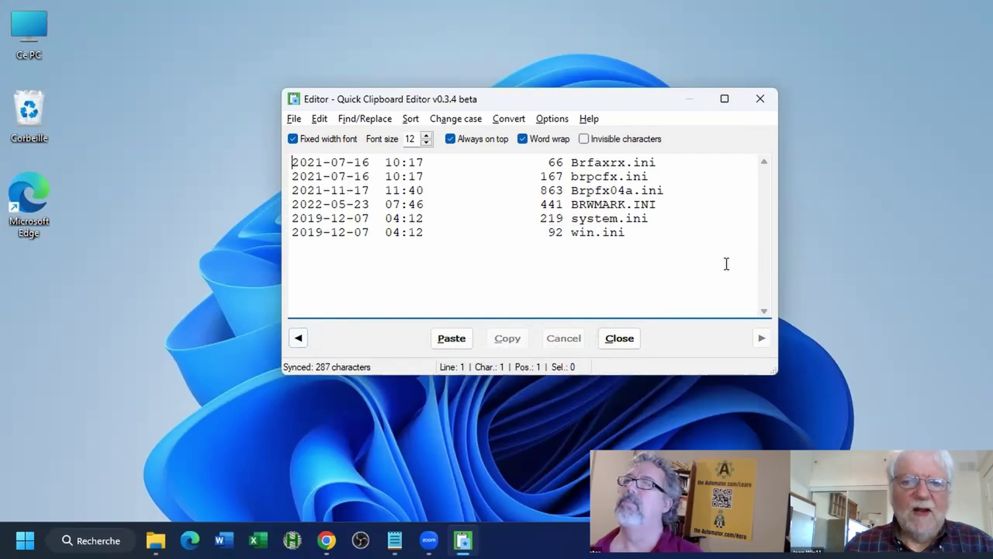
drag(663, 251, 270, 157)
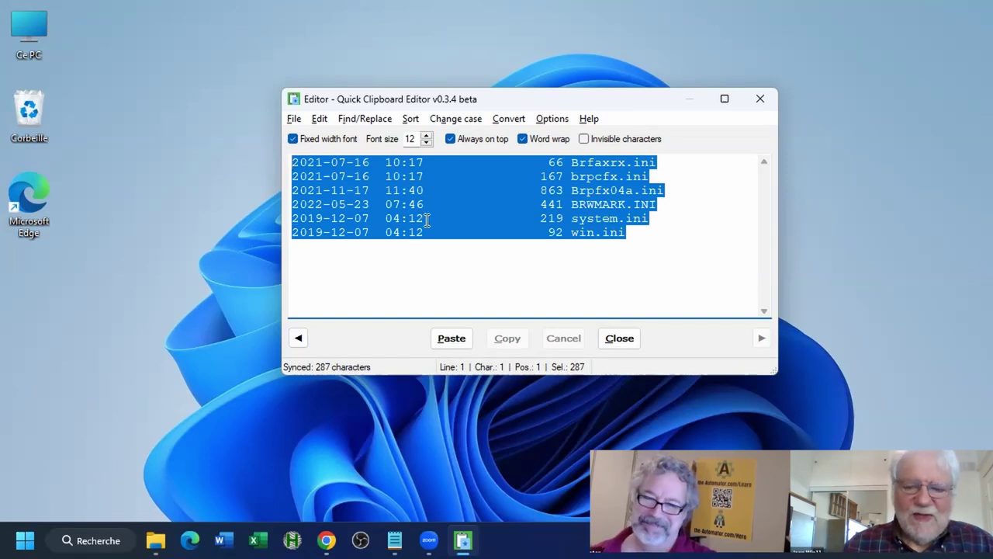
click(501, 290)
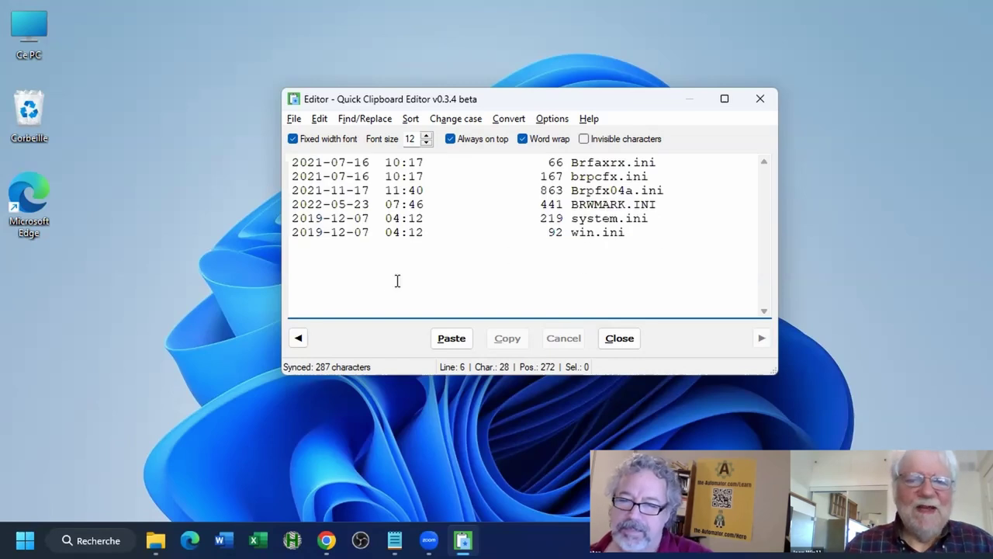
- Review the list of clipboard history items and load the Substring item into the editor
click(294, 119)
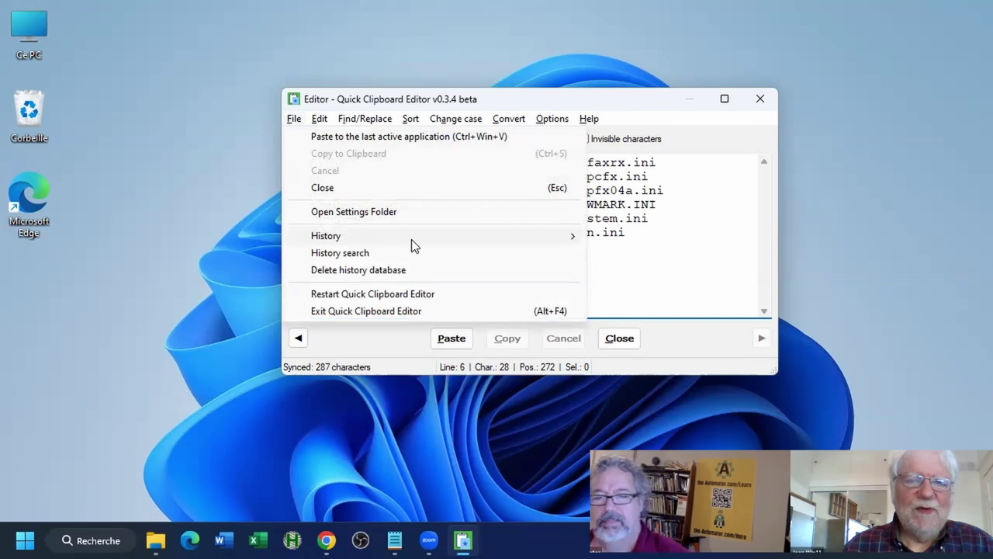
mouse_move(571, 236)
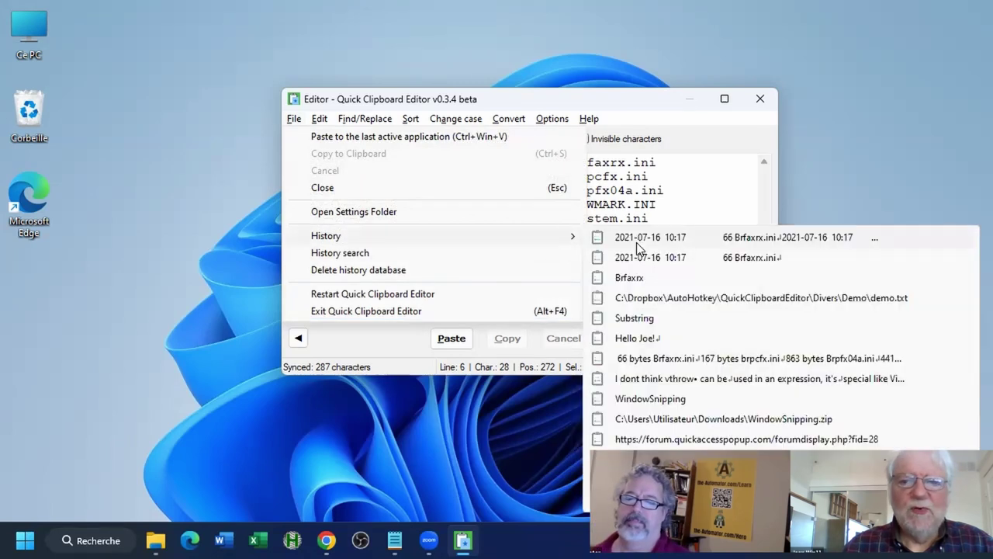
click(656, 207)
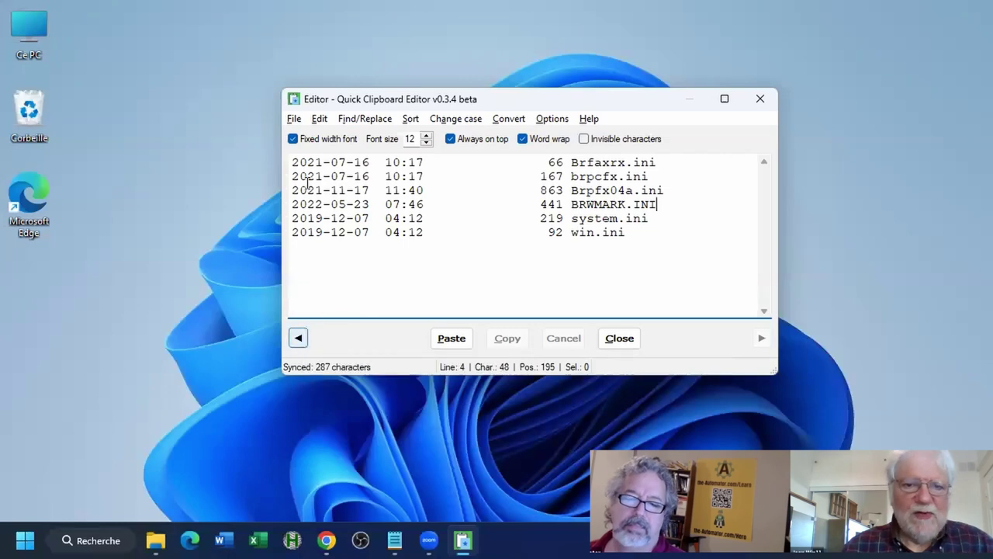
click(294, 118)
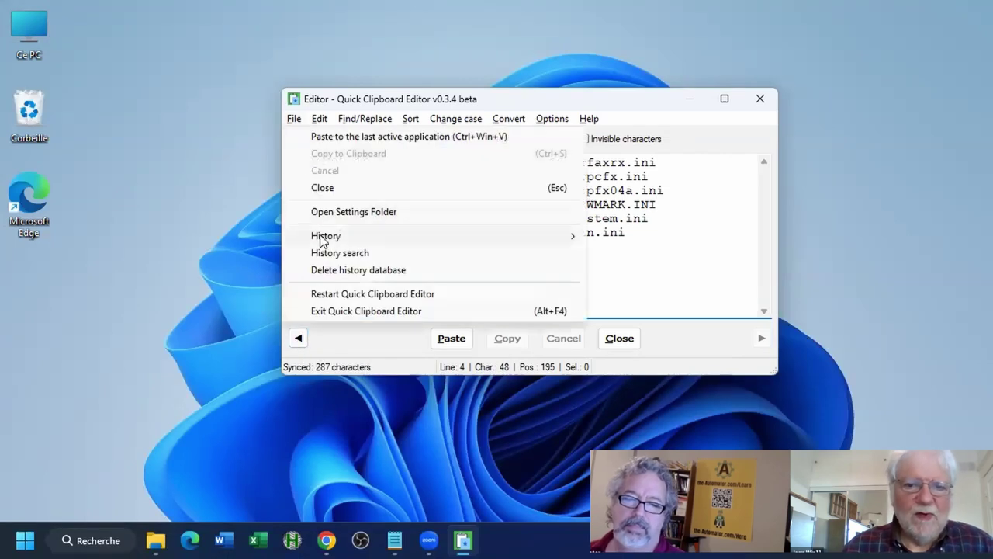
mouse_move(323, 238)
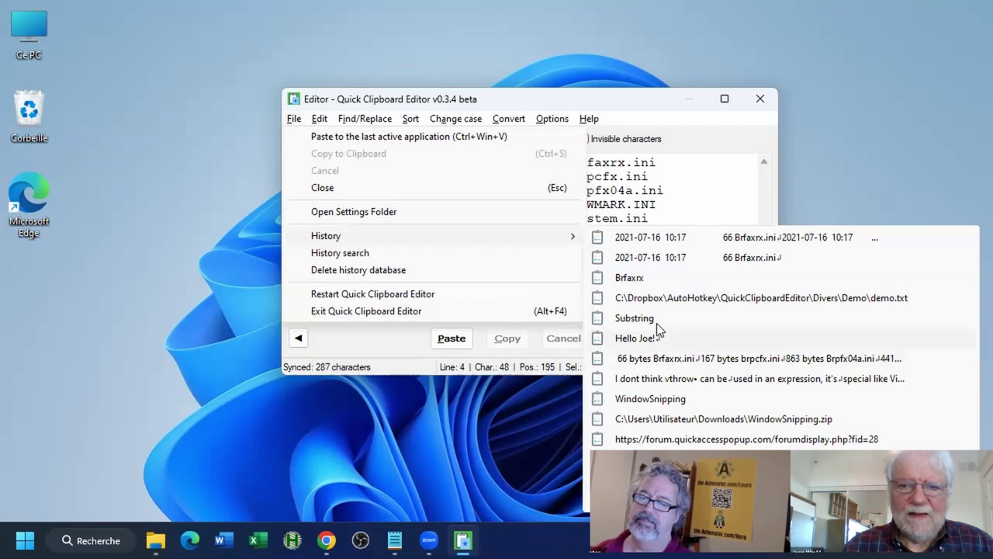
click(656, 320)
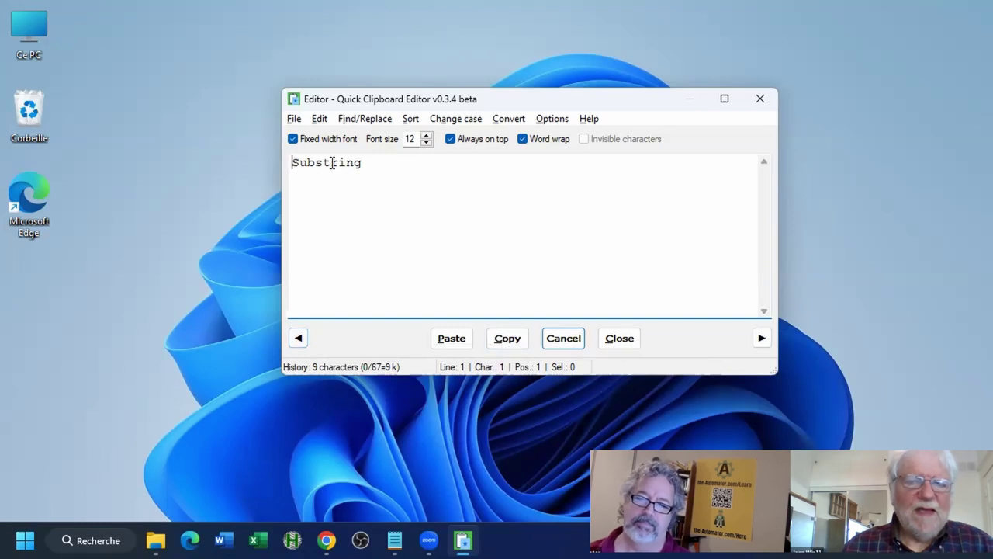
- Step back in the history to the listing of file sizes in bytes and copy it to the clipboard
click(298, 338)
click(298, 338)
click(300, 339)
click(512, 344)
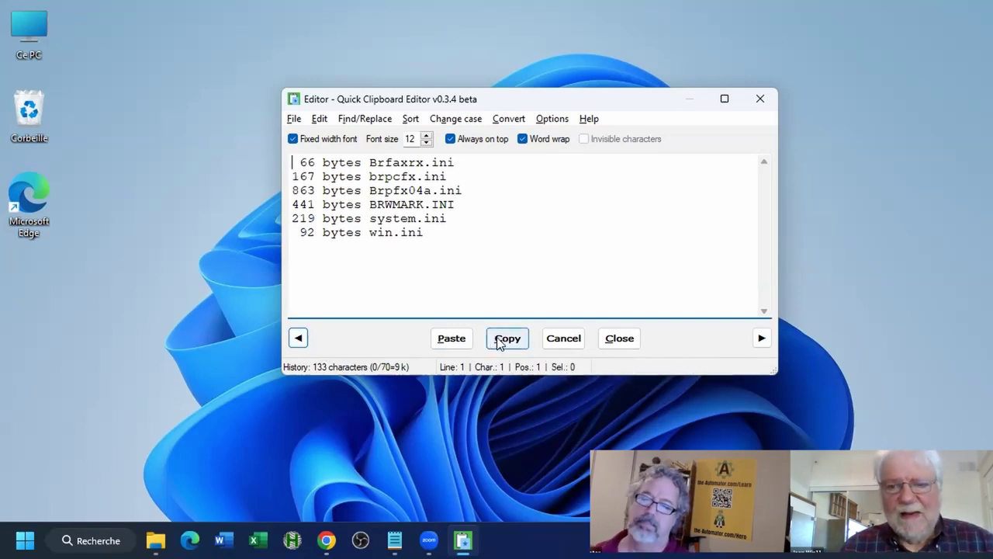
click(501, 344)
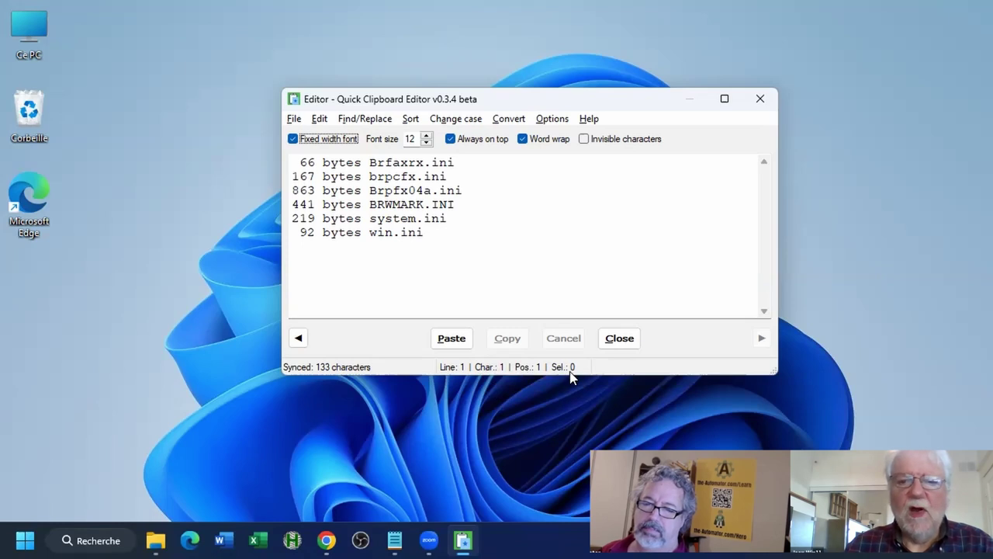
- Examine the line, position and selection readouts while selecting text across lines four and five and placing the cursor in line two
key(Tab)
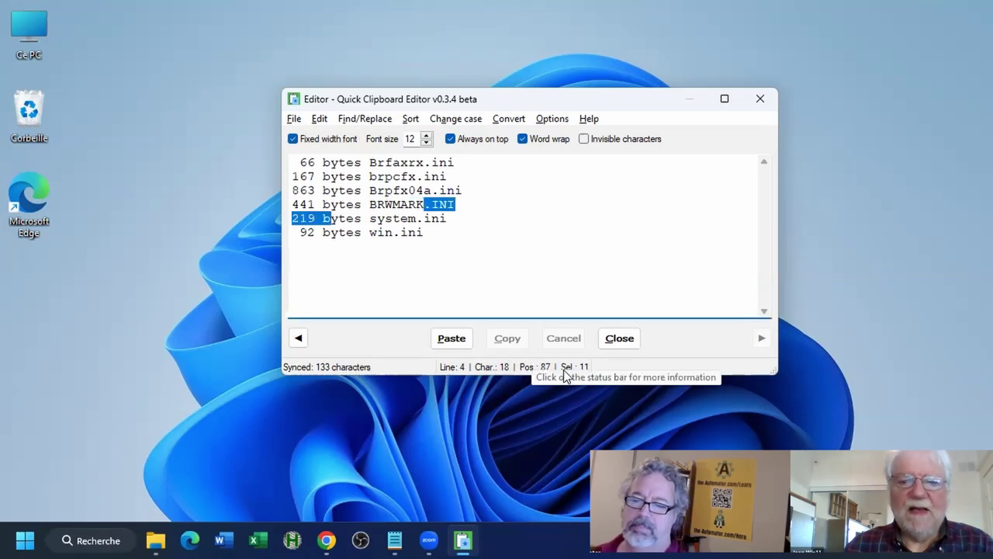
click(411, 220)
click(339, 176)
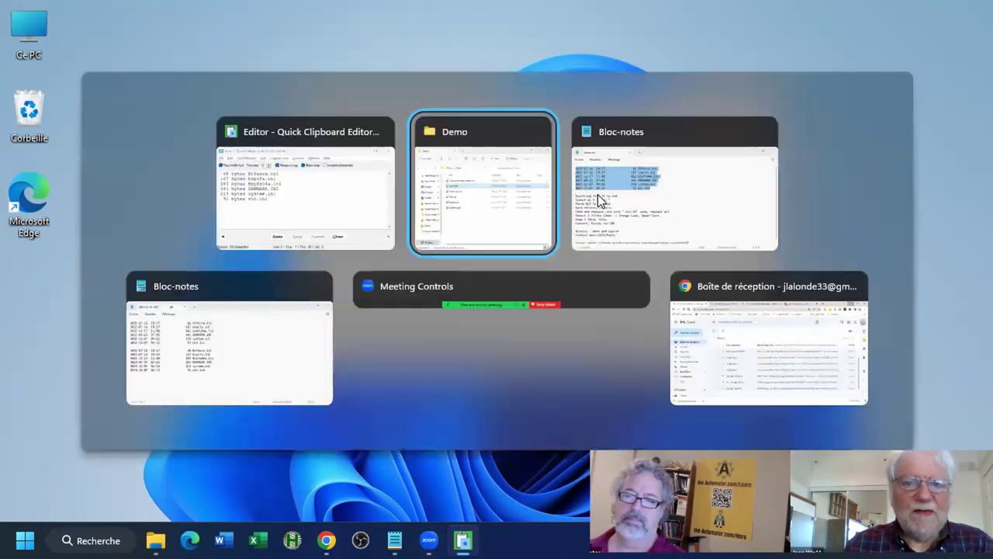
- Switch to the demo.txt Notepad window, turn off Always on top for the clipboard editor, and bring Notepad in front of it
key(alt+Tab)
click(599, 201)
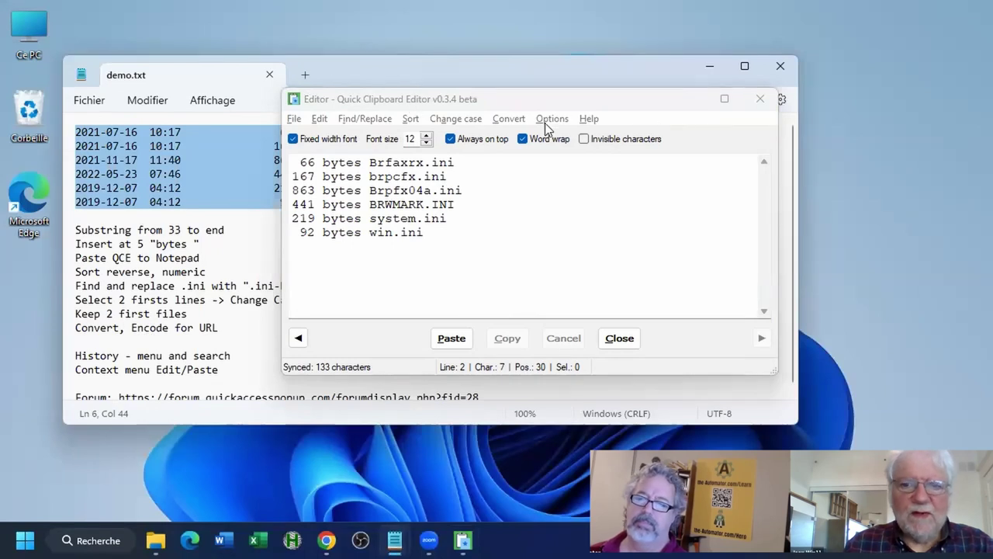
click(453, 141)
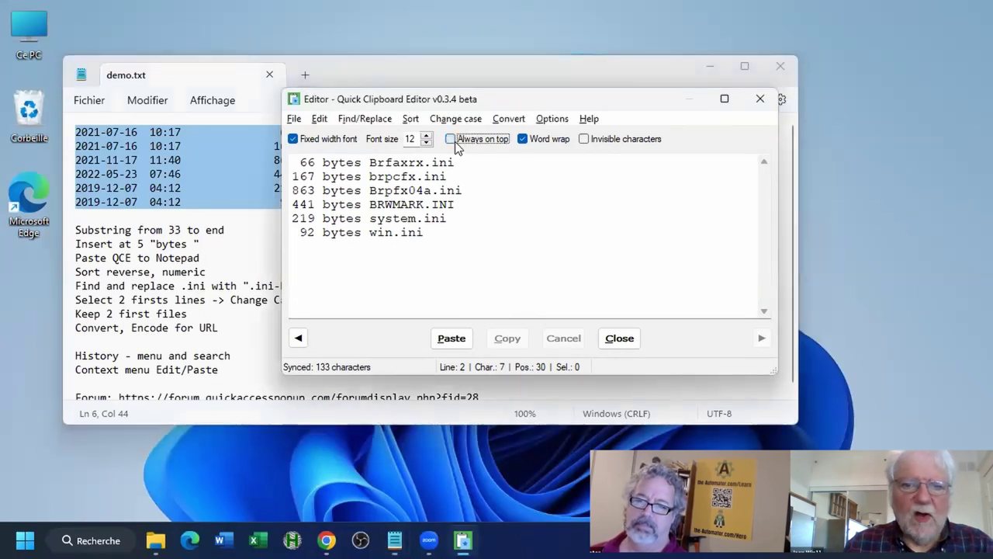
click(421, 75)
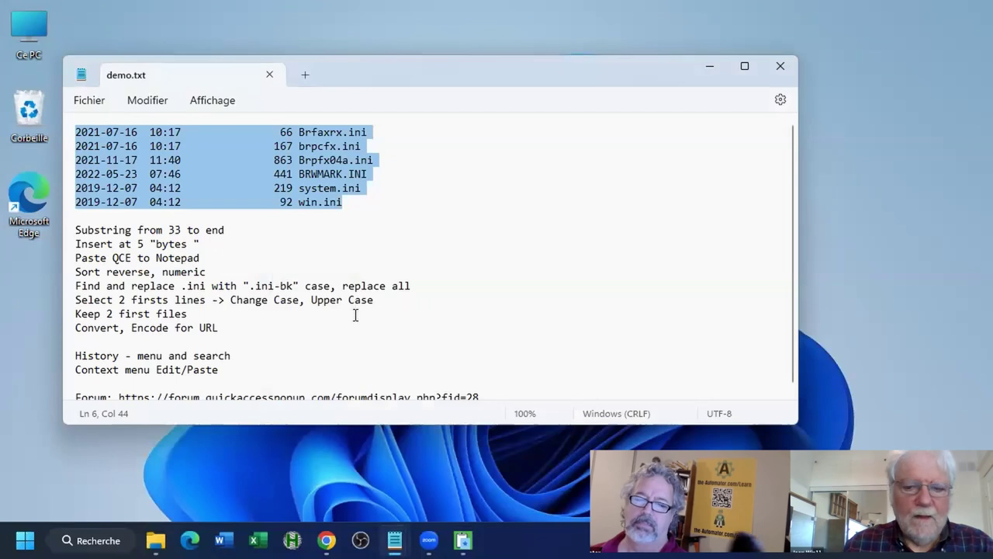
- Replace all the text in demo.txt with "hELLO" plus a first name and exclamation mark in inverted case, and send it to the clipboard editor
key(ctrl+a)
key(Delete)
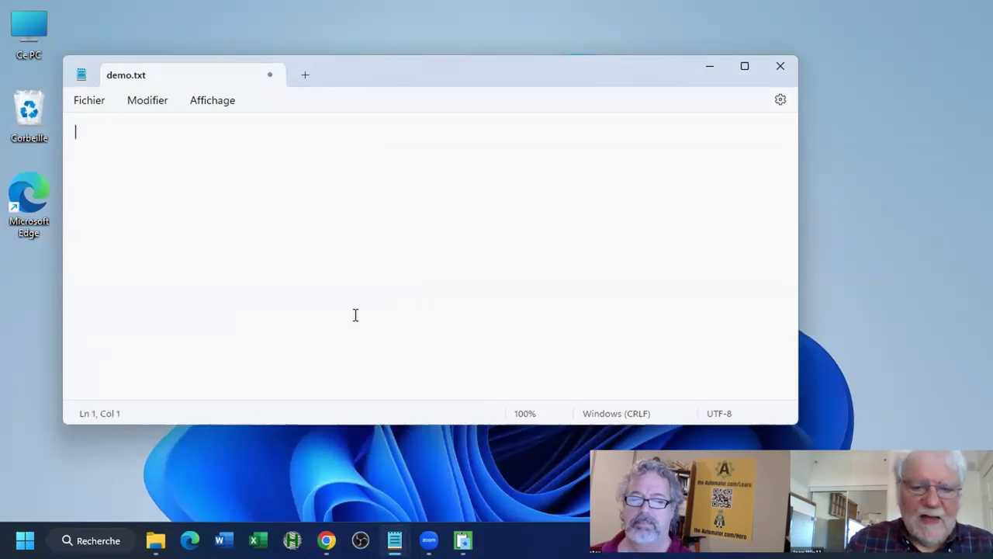
text(hELLO jOE!)
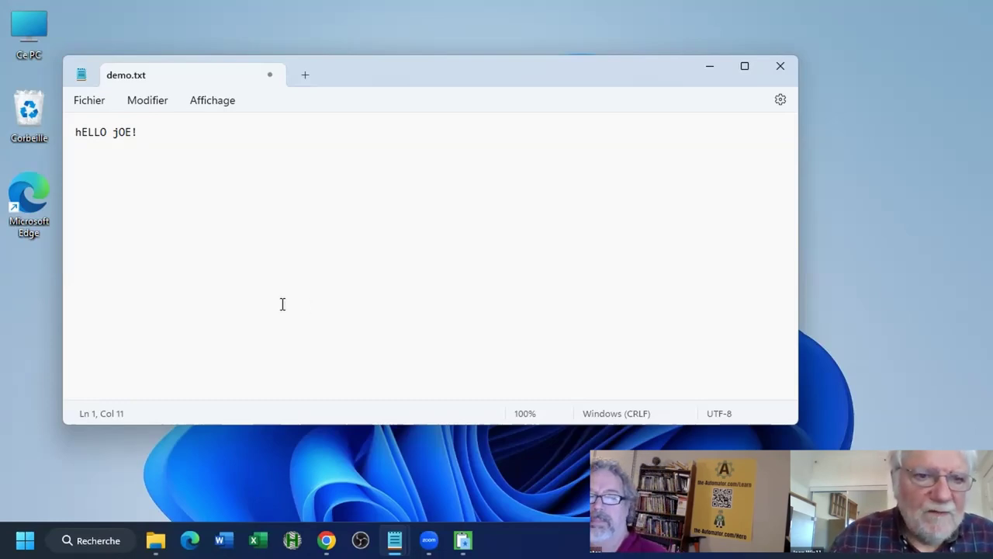
drag(141, 132, 49, 123)
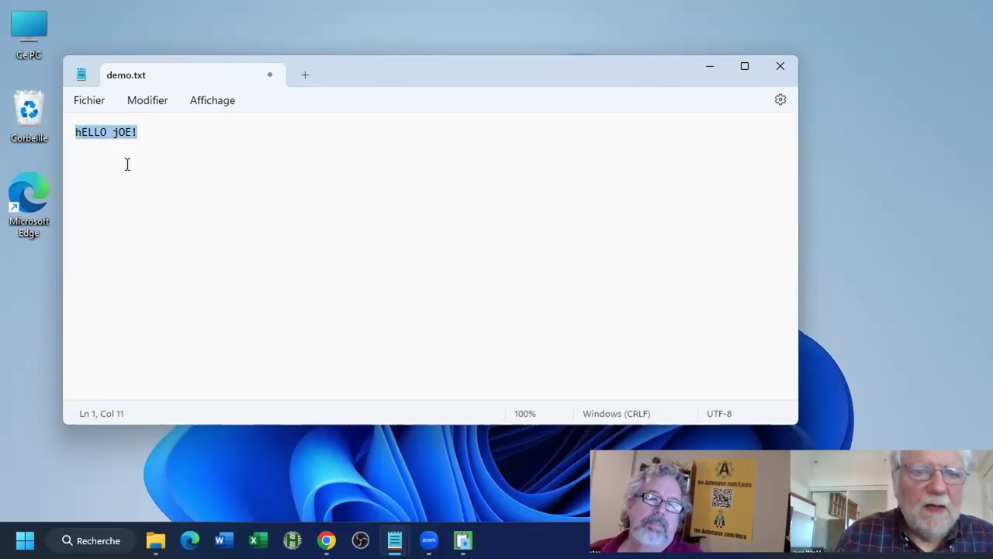
key(ctrl+shift+c)
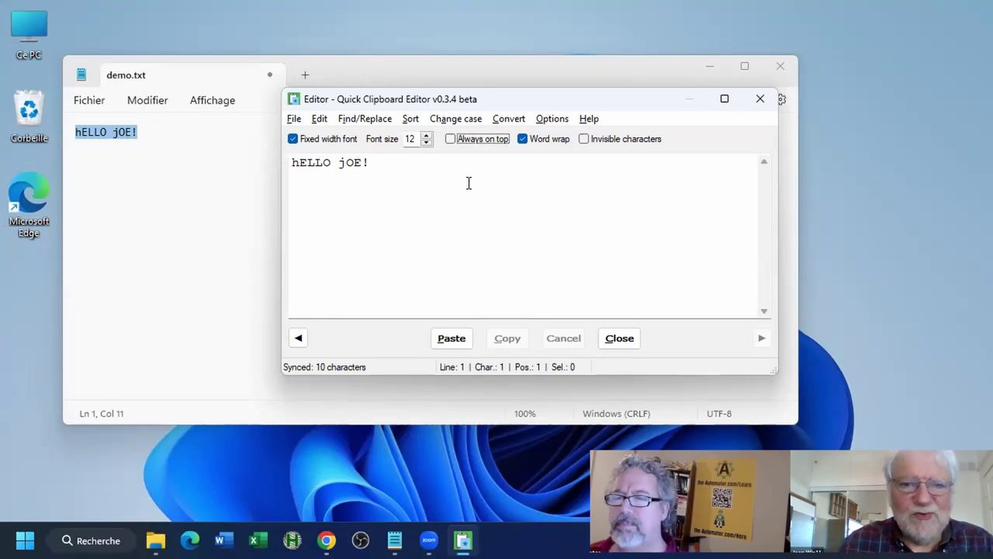
- Convert the inverted-case greeting with Toggle case and paste it over the selected text in demo.txt
click(447, 122)
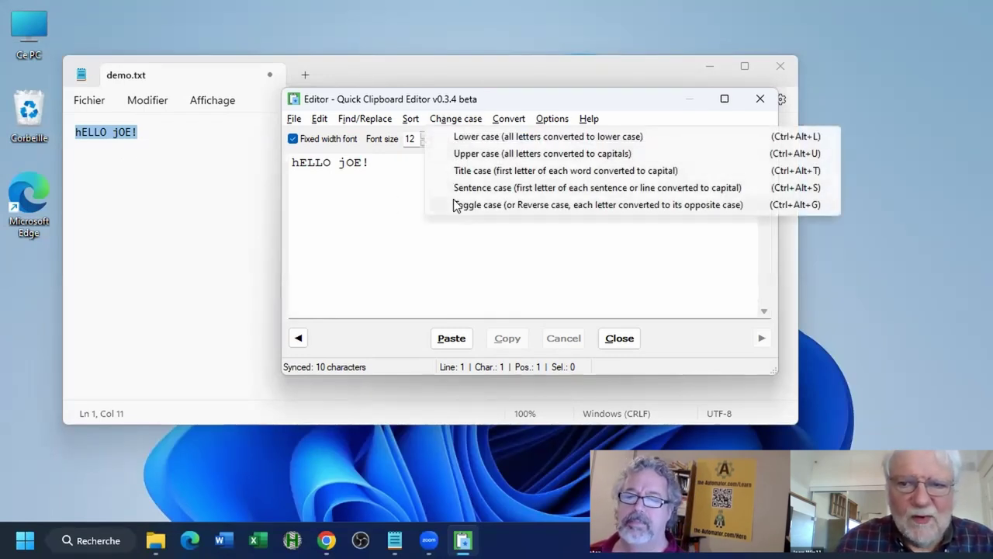
click(375, 179)
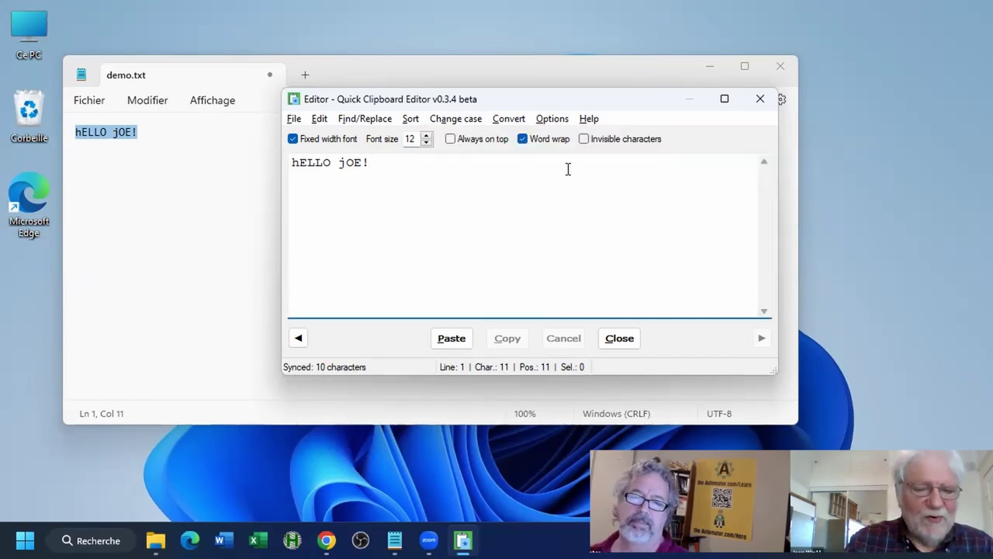
key(ctrl+shift+i)
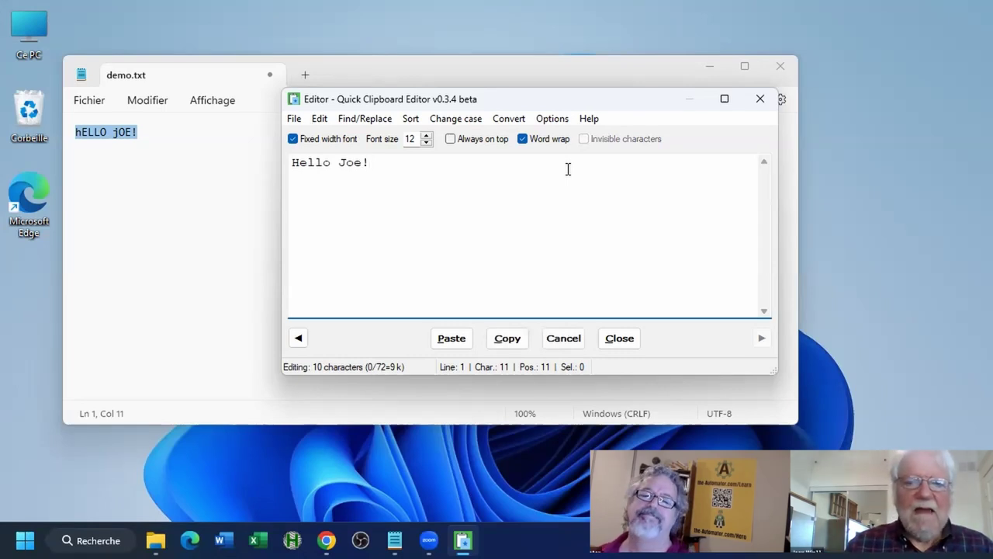
click(451, 339)
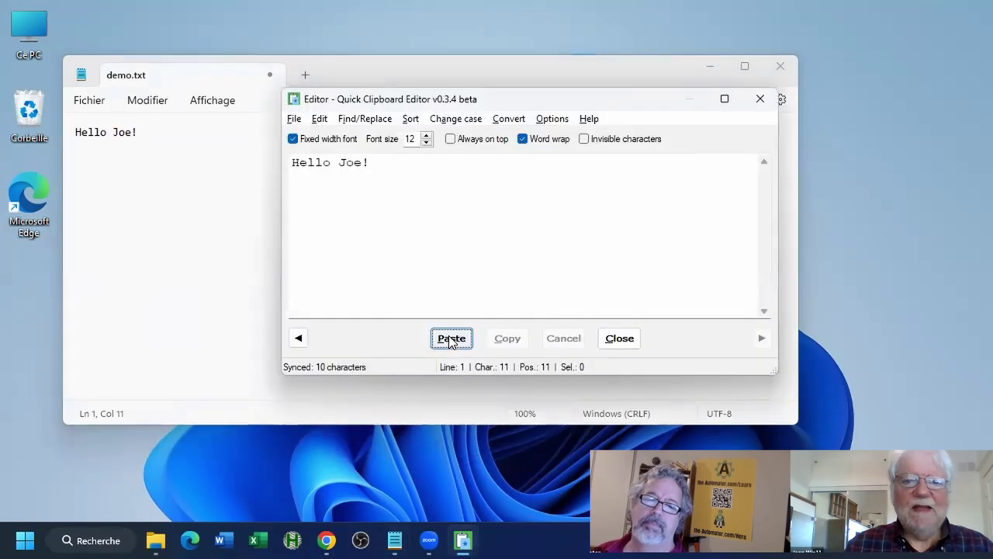
click(551, 120)
click(575, 254)
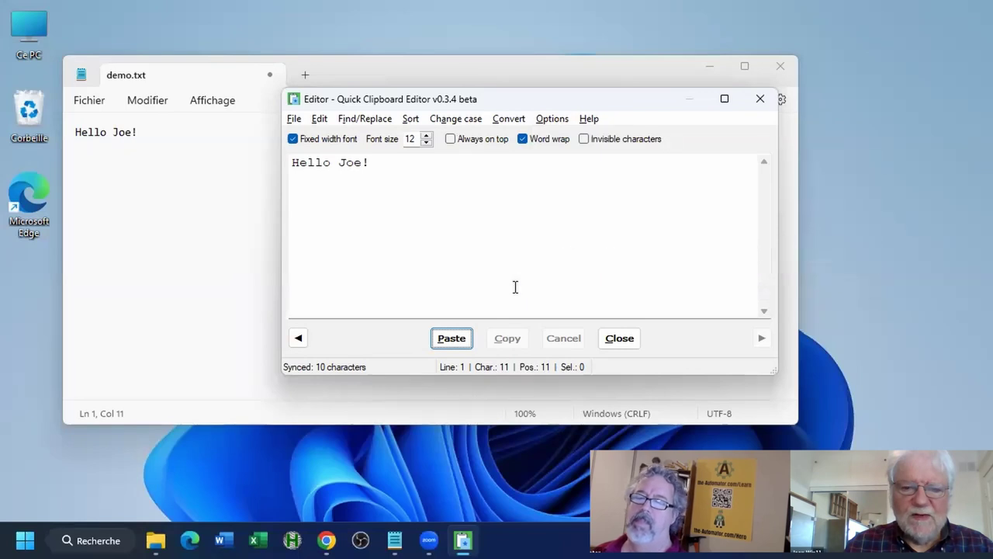
- Switch to the Notepad window with the .ini file listing and delete the duplicate second block of six lines
click(180, 148)
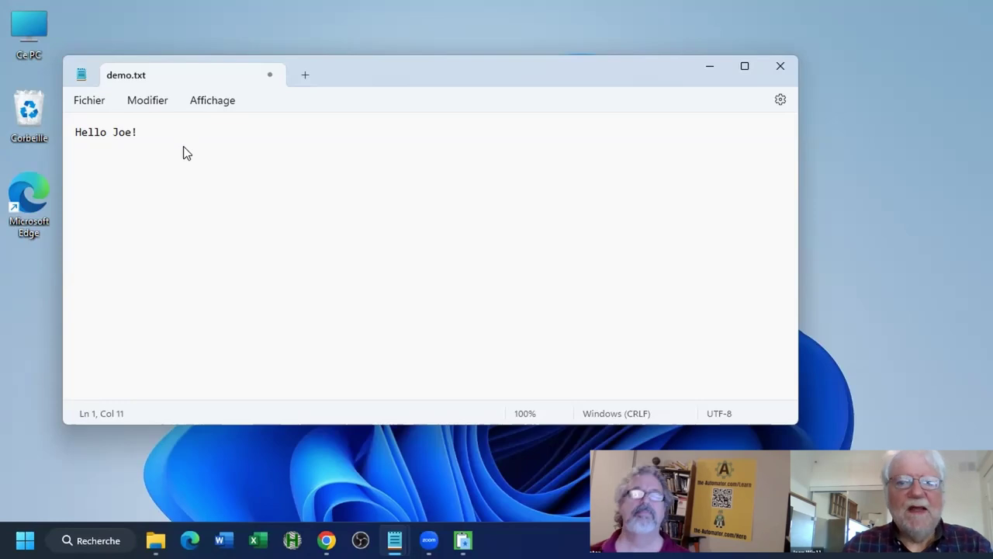
key(alt+Tab)
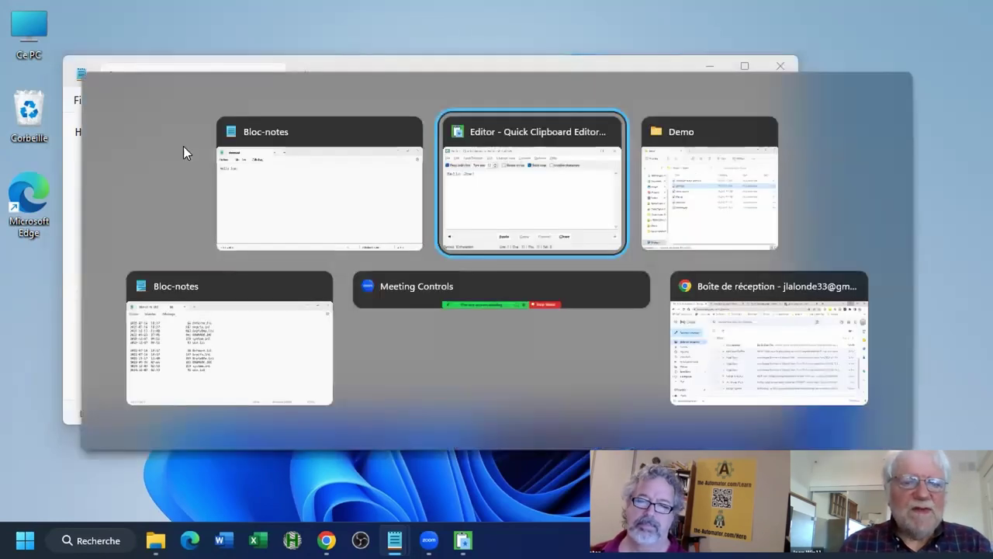
key(alt+Tab)
key(alt+Tab)
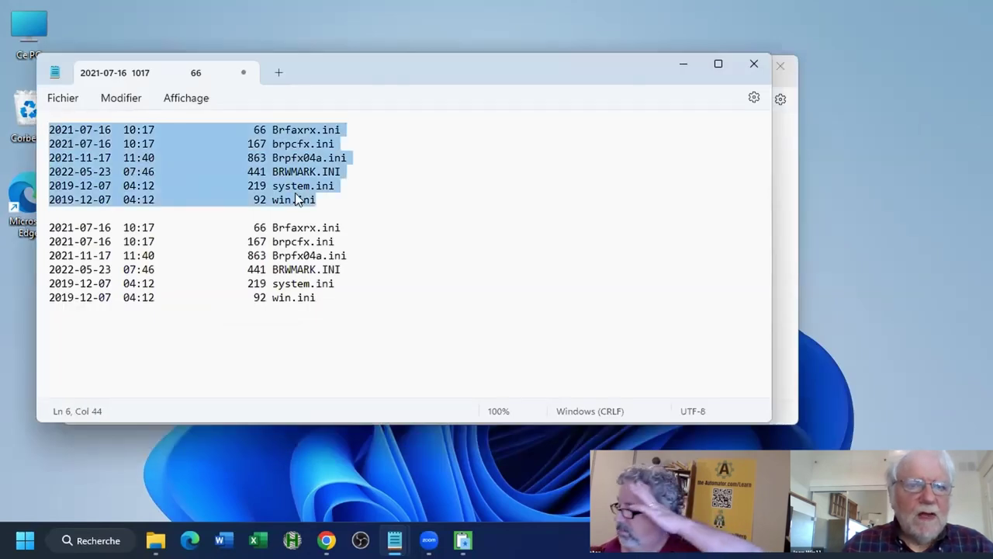
drag(335, 295, 51, 223)
key(Delete)
key(BackSpace)
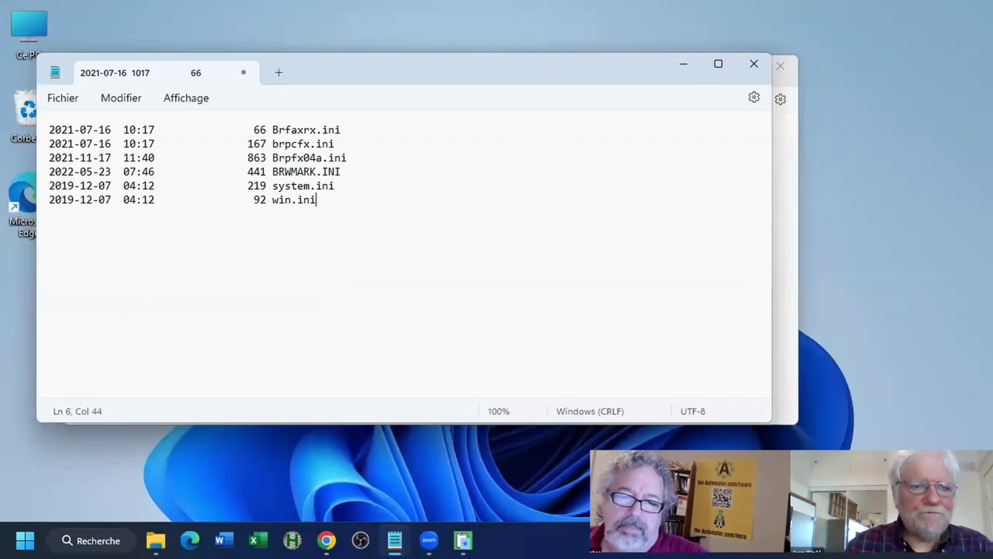
key(ctrl+s)
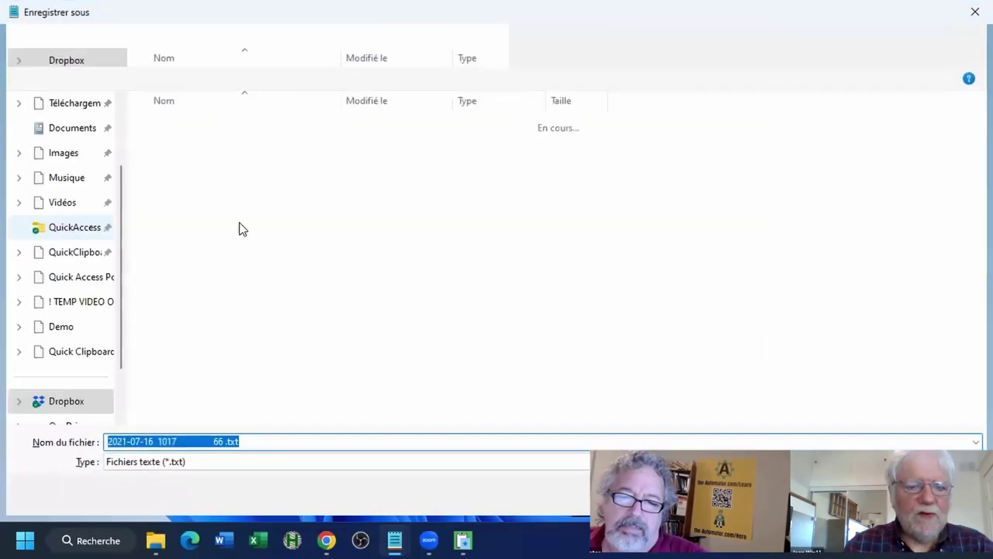
key(Return)
key(alt+Tab)
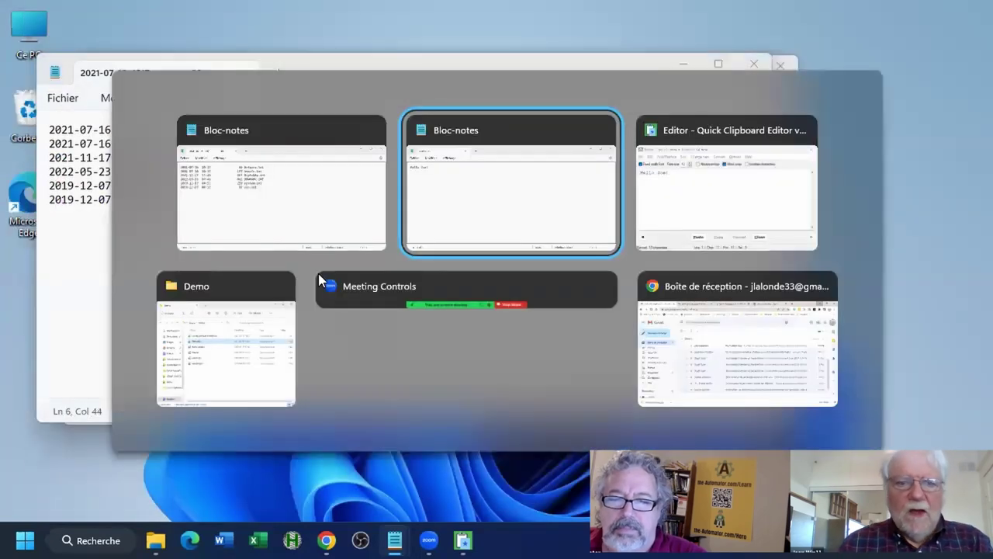
key(alt+Tab)
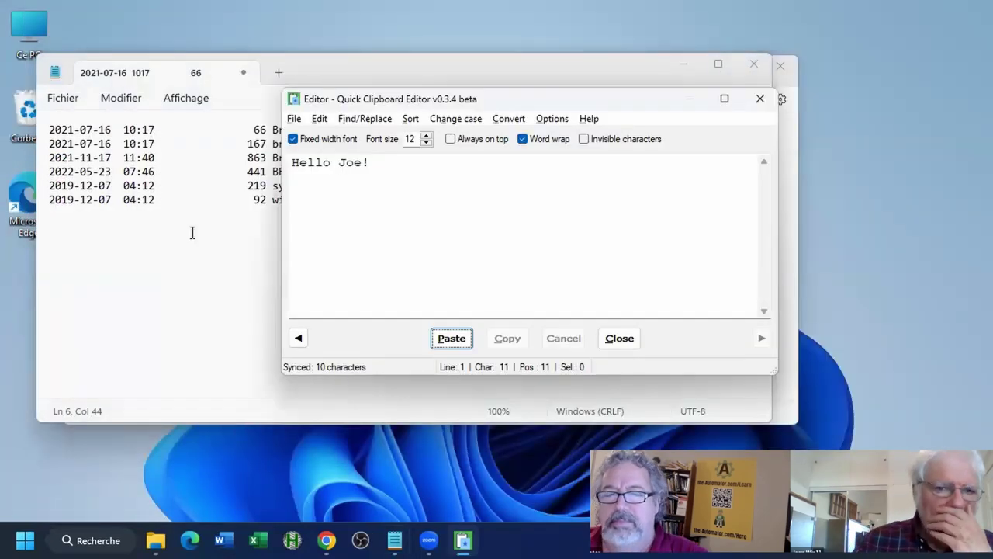
- Copy all six lines of the .ini file listing from Notepad and bring the clipboard editor to the front
click(322, 202)
drag(322, 202, 6, 138)
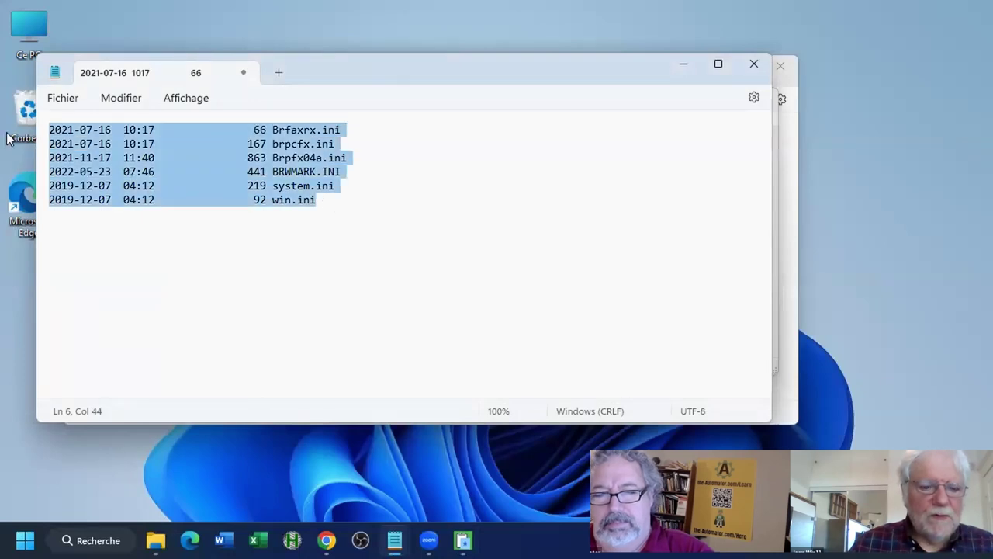
key(ctrl+c)
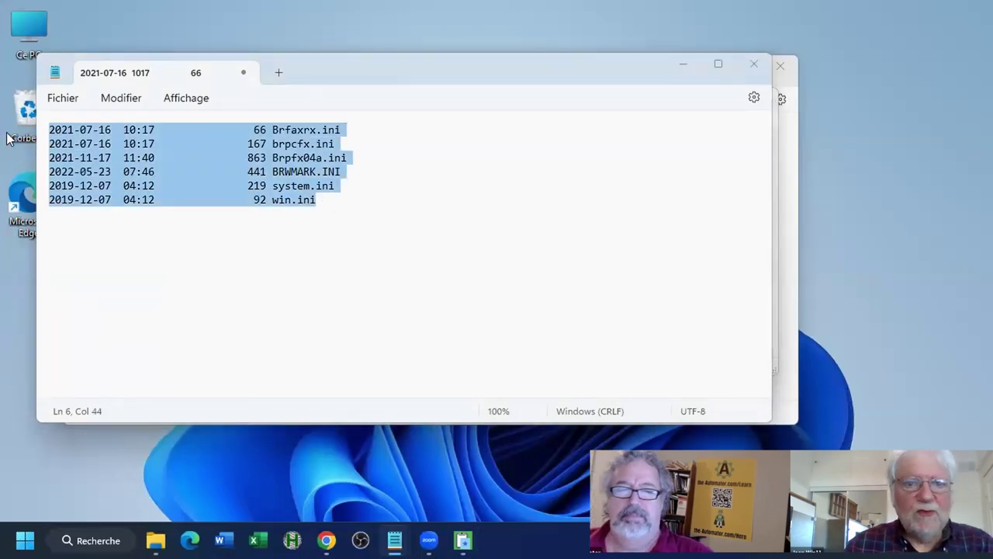
key(alt+Tab)
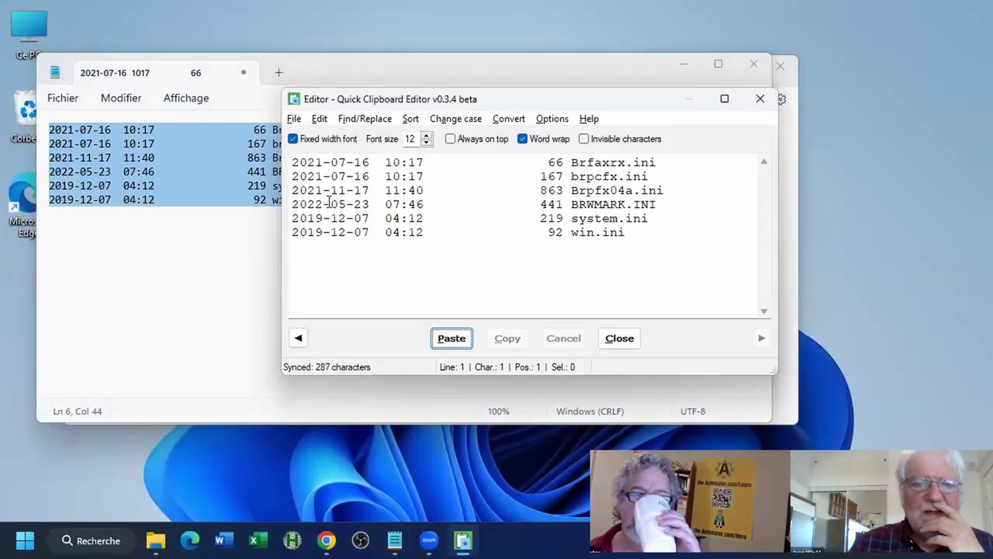
- Examine the column positions by selecting the size, file name and date parts of line one and placing the cursor before 167 in line two
click(529, 167)
key(shift+Right)
key(shift+Right)
key(shift+Right)
key(shift+Right)
key(shift+Right)
key(shift+Right)
key(shift+Right)
key(shift+Right)
key(shift+Right)
key(shift+Right)
key(shift+Right)
key(shift+Right)
key(shift+Right)
key(shift+Right)
key(shift+Right)
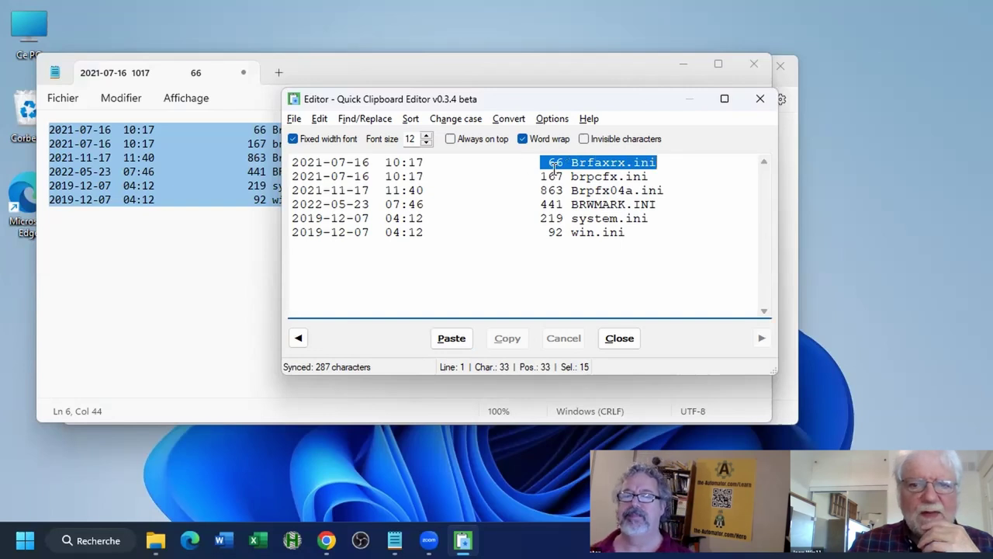
click(532, 164)
drag(571, 162, 660, 162)
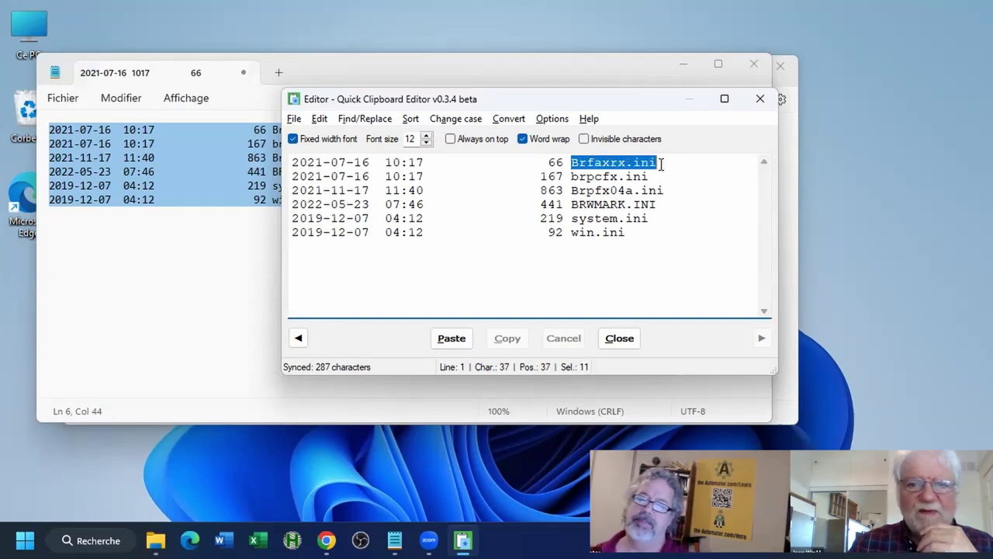
click(660, 162)
drag(533, 162, 264, 146)
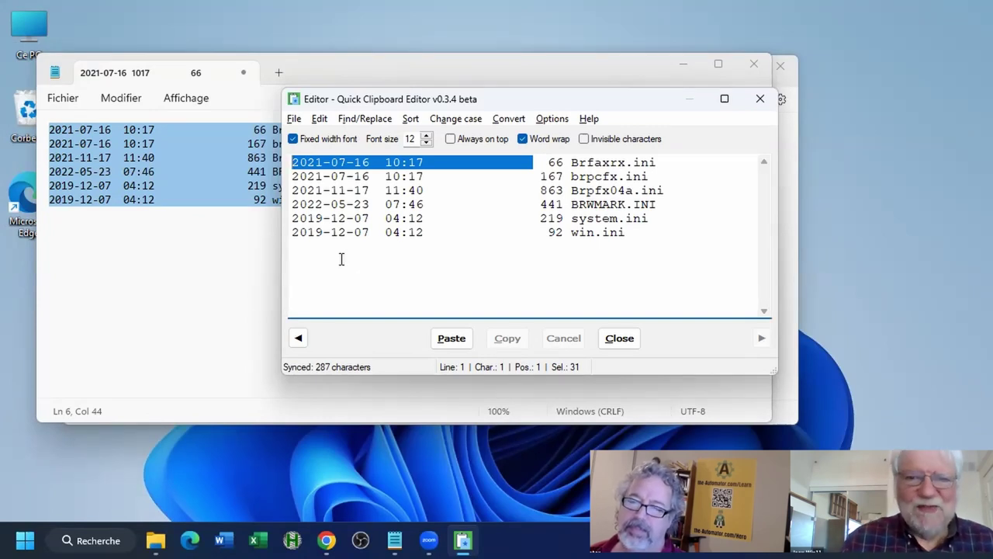
click(437, 230)
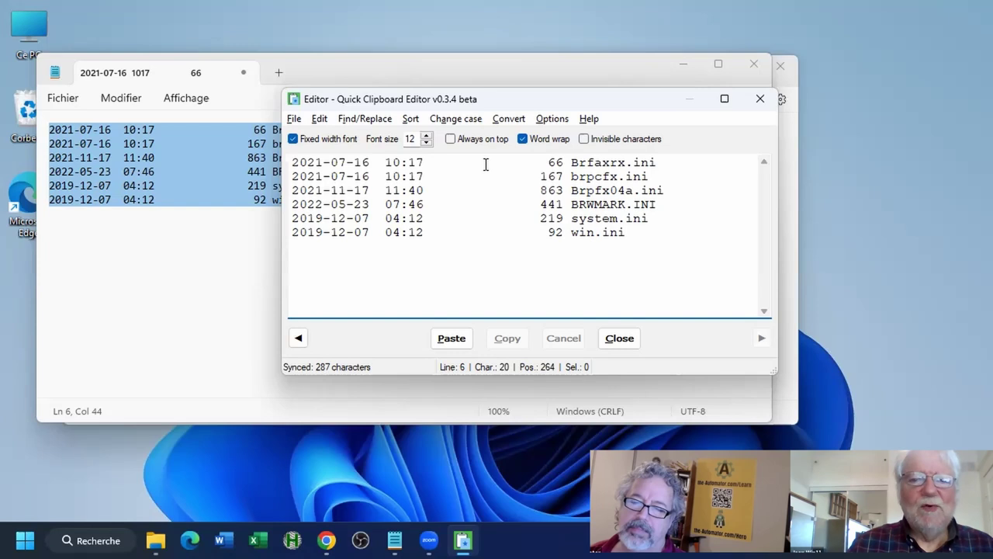
click(541, 175)
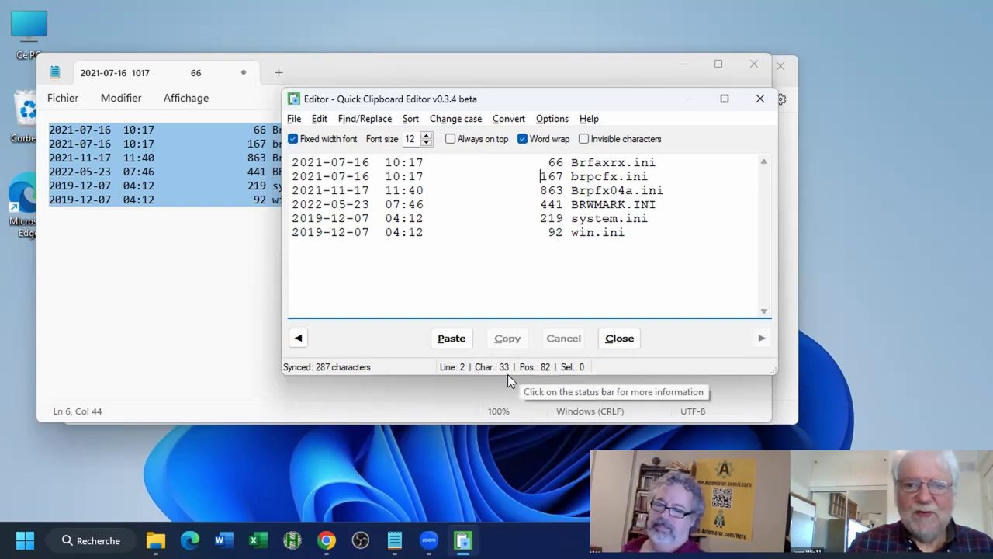
- Place the cursor at the start of the listing and open the Substring dialog
click(294, 161)
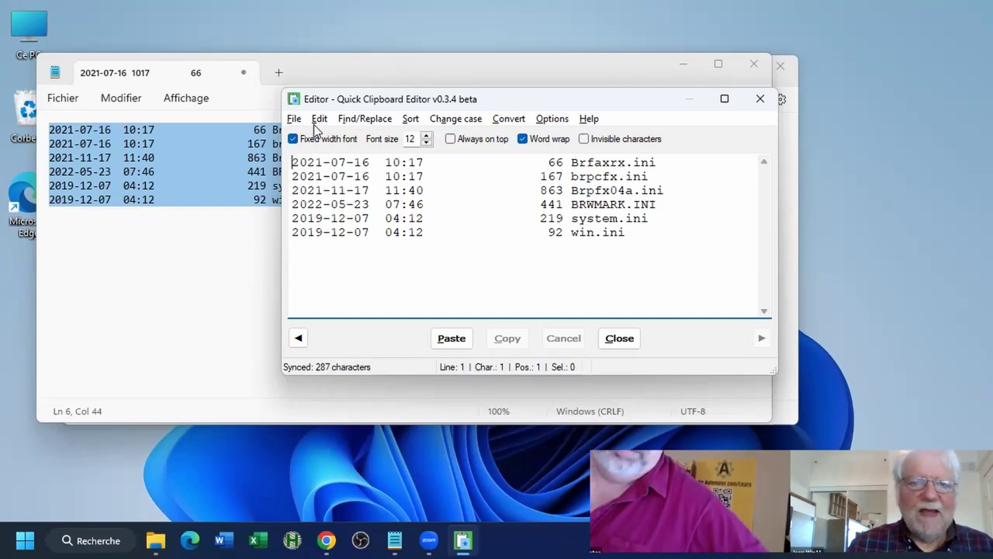
click(319, 118)
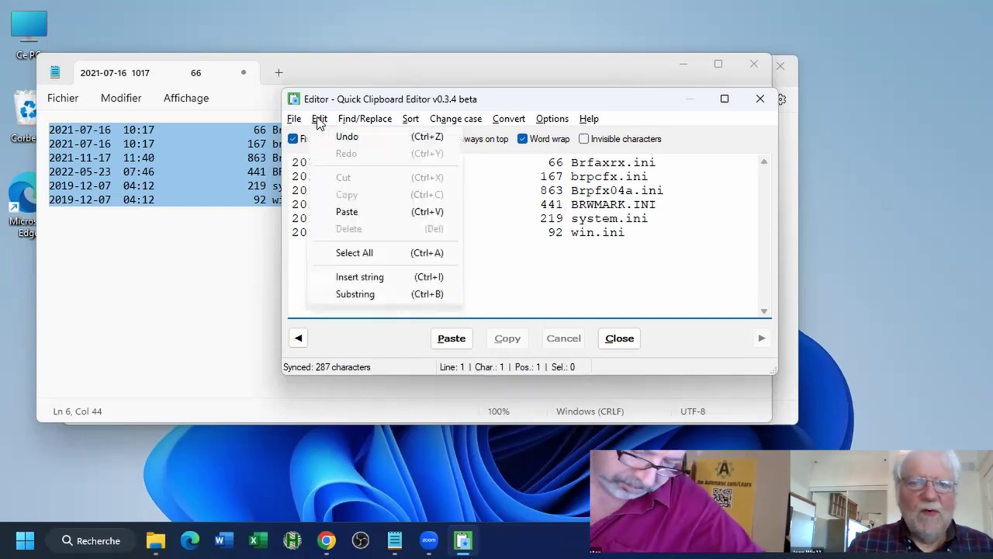
click(355, 294)
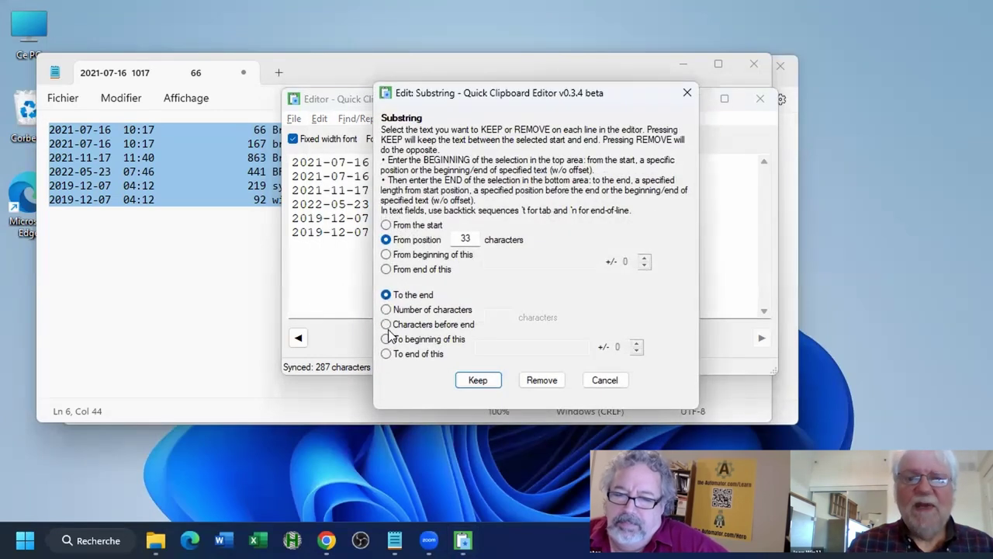
- Try the Substring start and end options, including number of characters, characters before end, and beginning or end of the text "!!!"
click(387, 225)
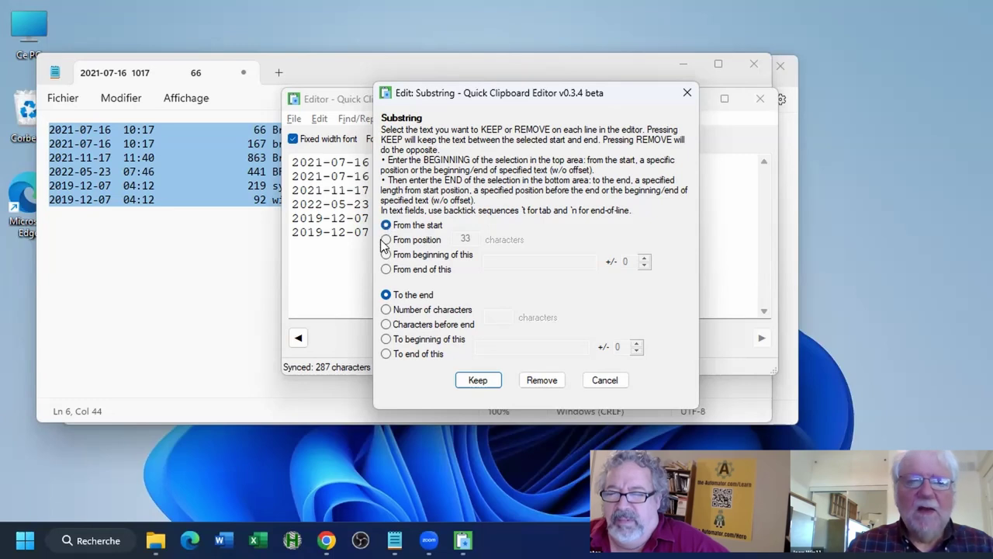
click(386, 240)
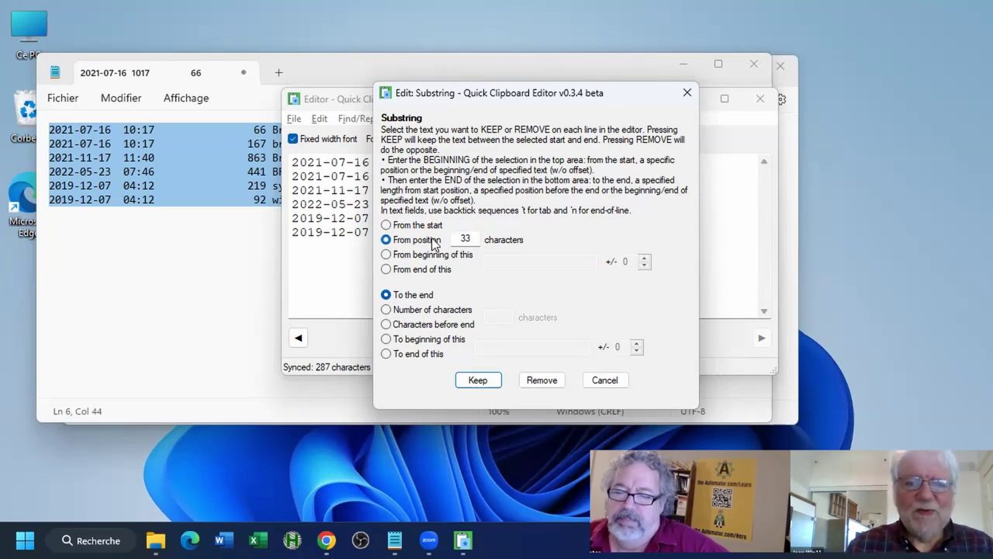
click(387, 310)
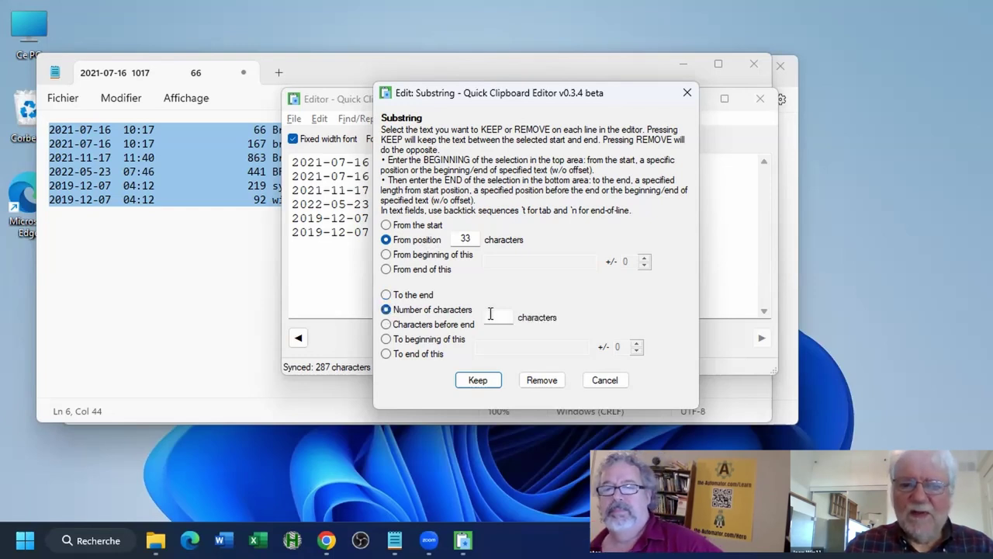
click(386, 325)
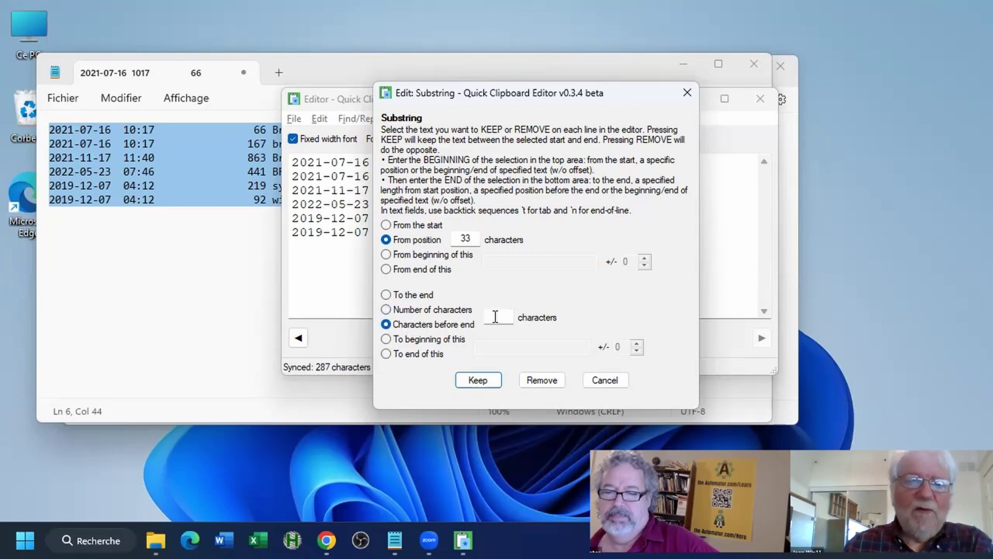
click(386, 340)
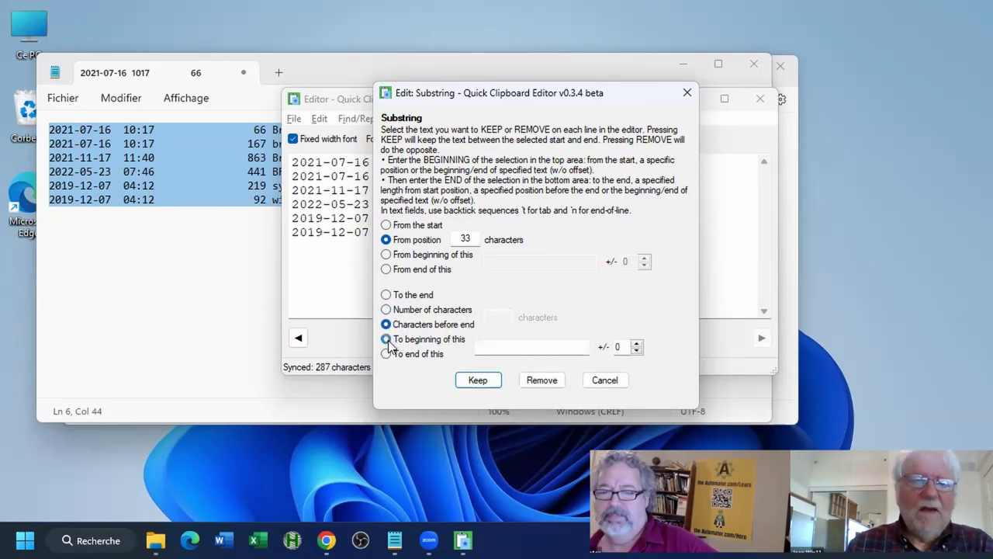
click(483, 344)
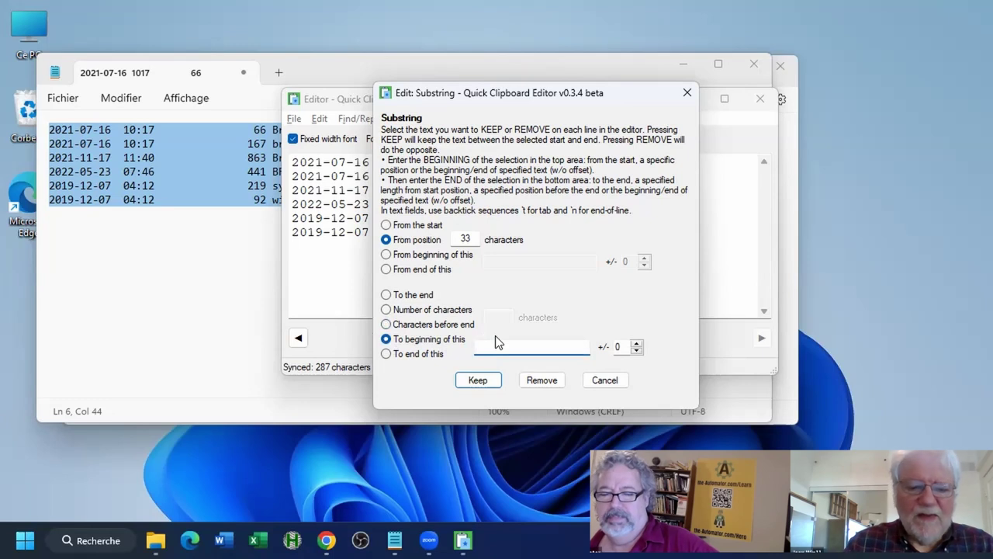
text(`)
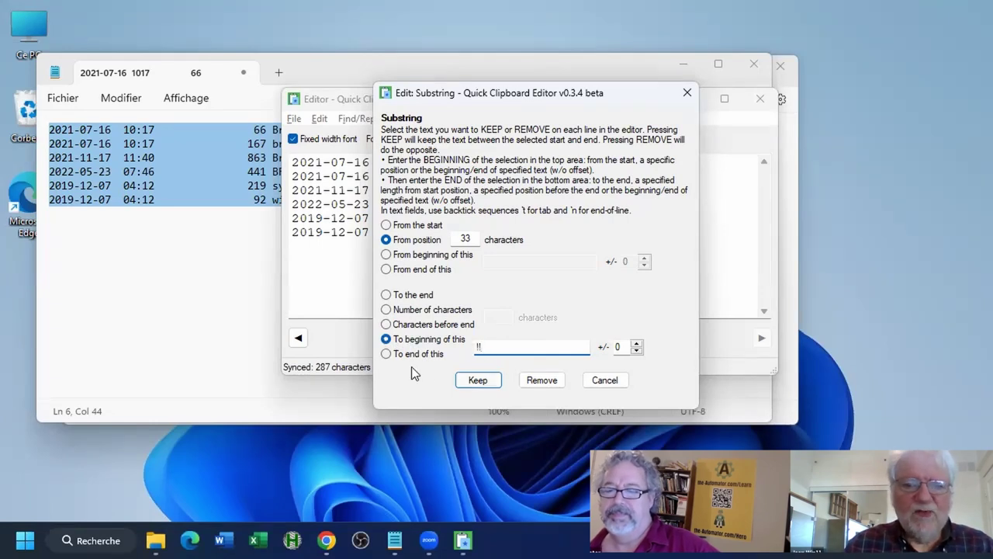
text(t)
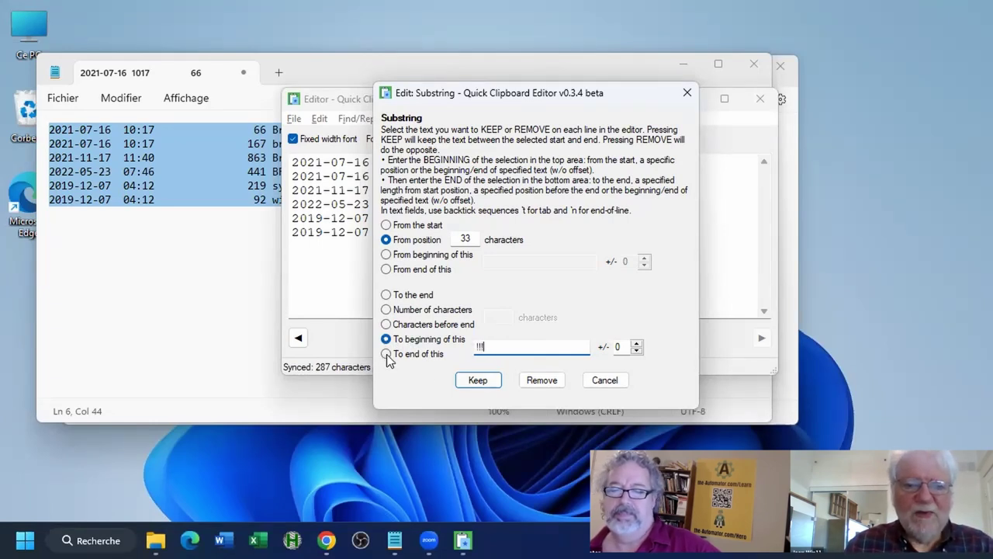
click(387, 355)
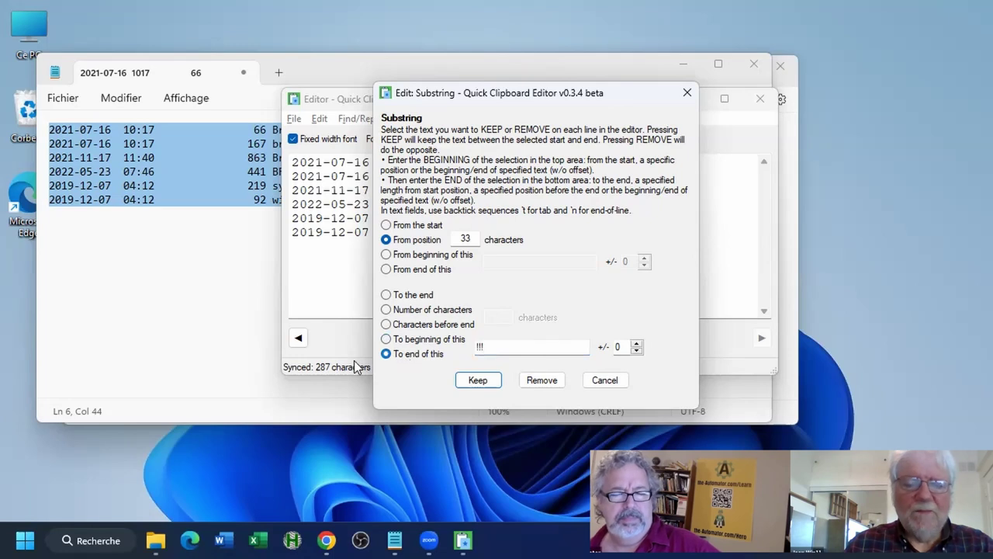
- Set the substring range from position 33 to the end and keep only that part of each line
double_click(484, 346)
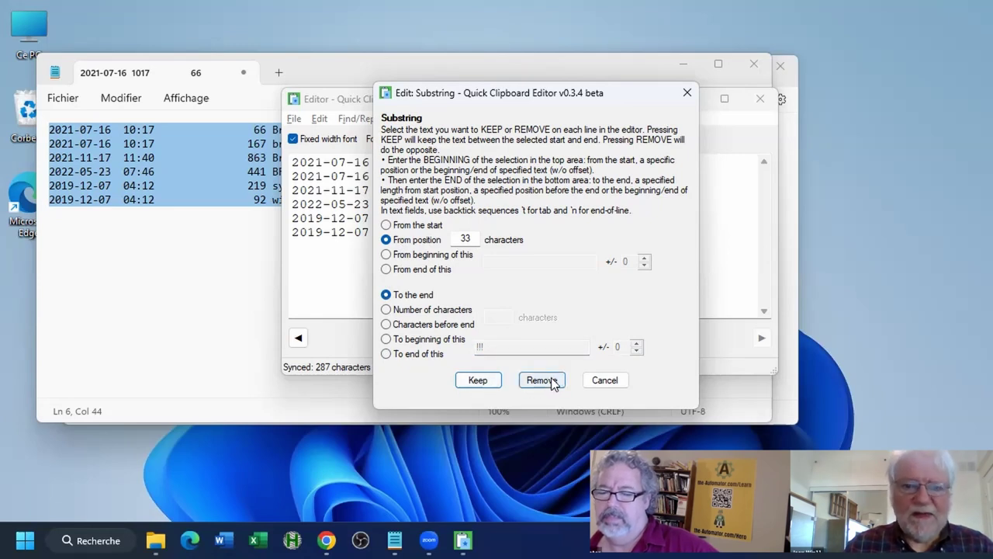
click(478, 380)
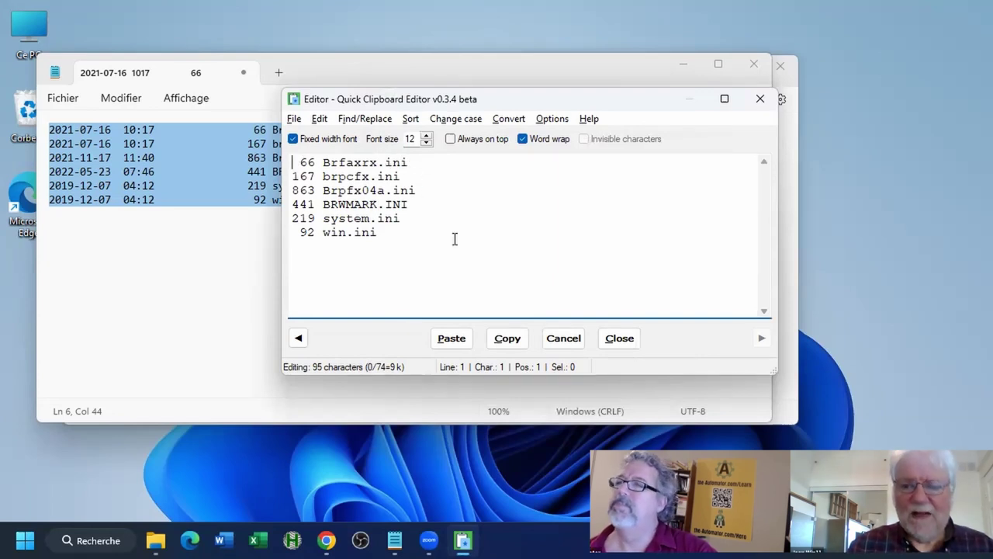
click(361, 121)
mouse_move(319, 121)
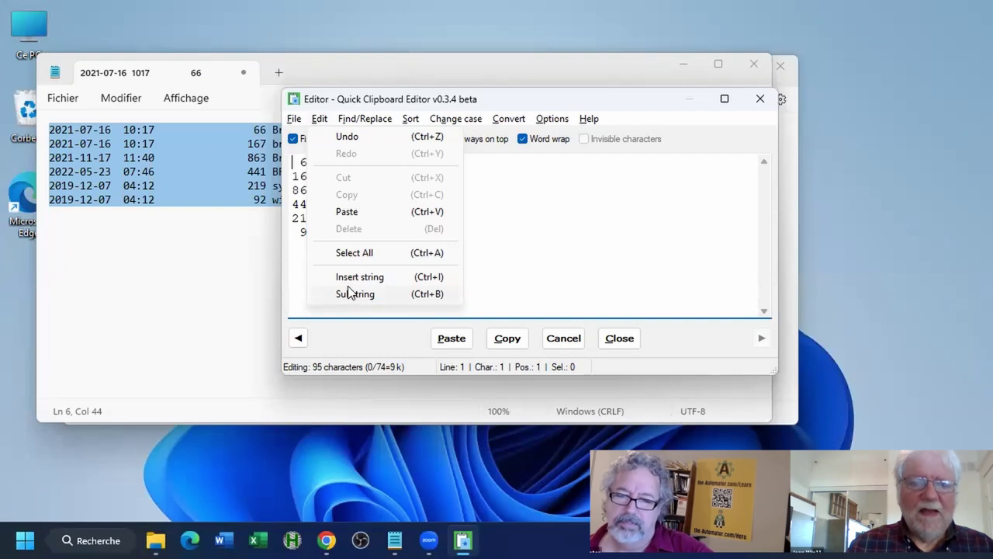
click(525, 244)
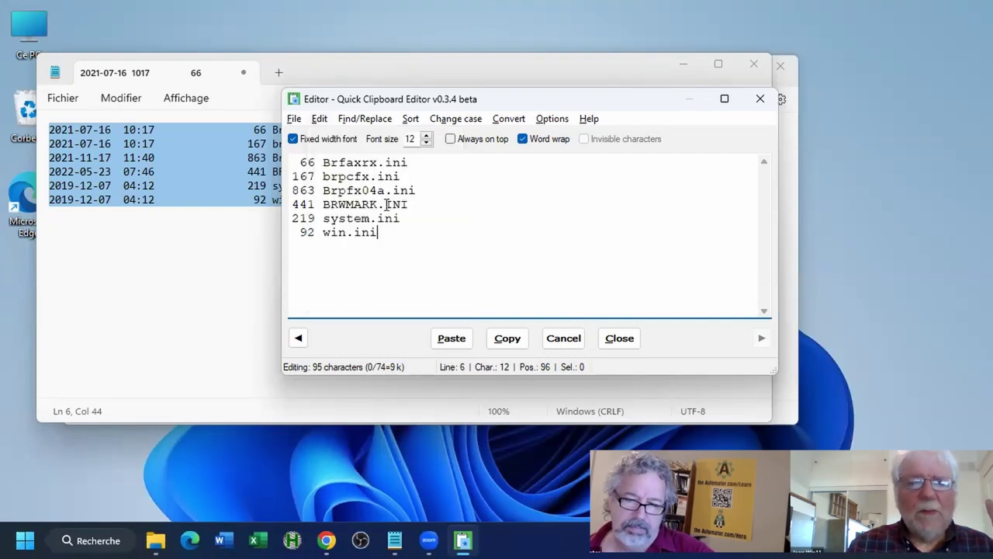
- Insert the text "bytes " from position 5 in every line of the listing, ahead of the file names
click(323, 161)
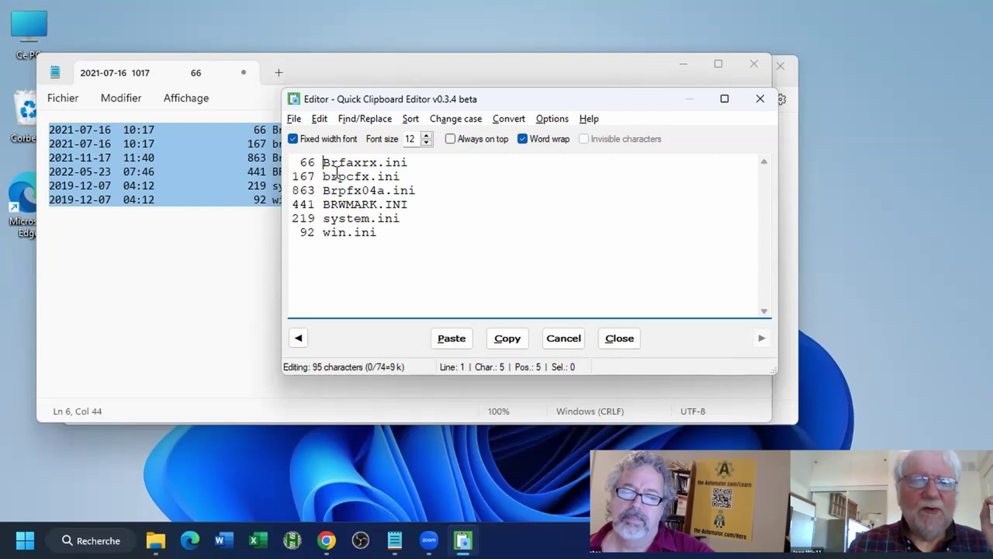
click(320, 120)
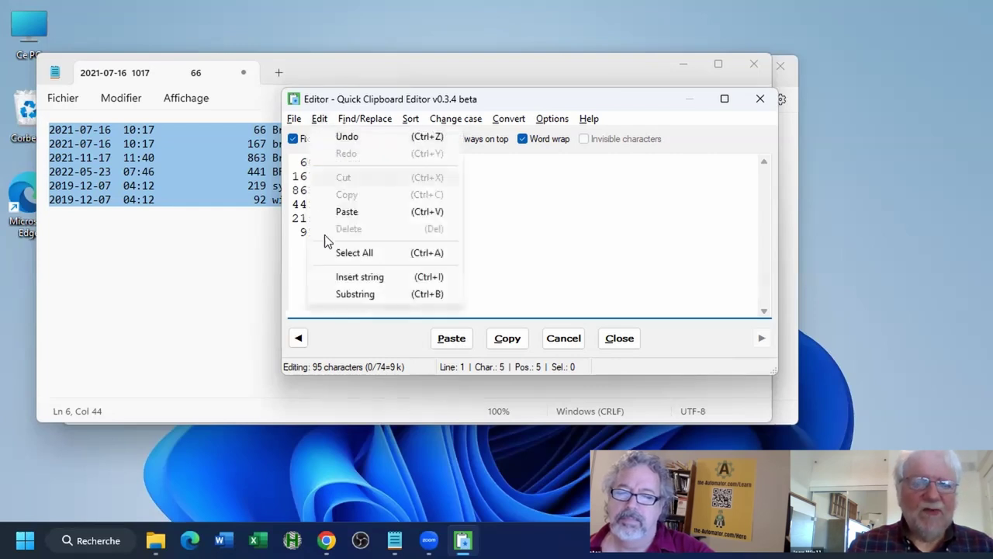
click(341, 277)
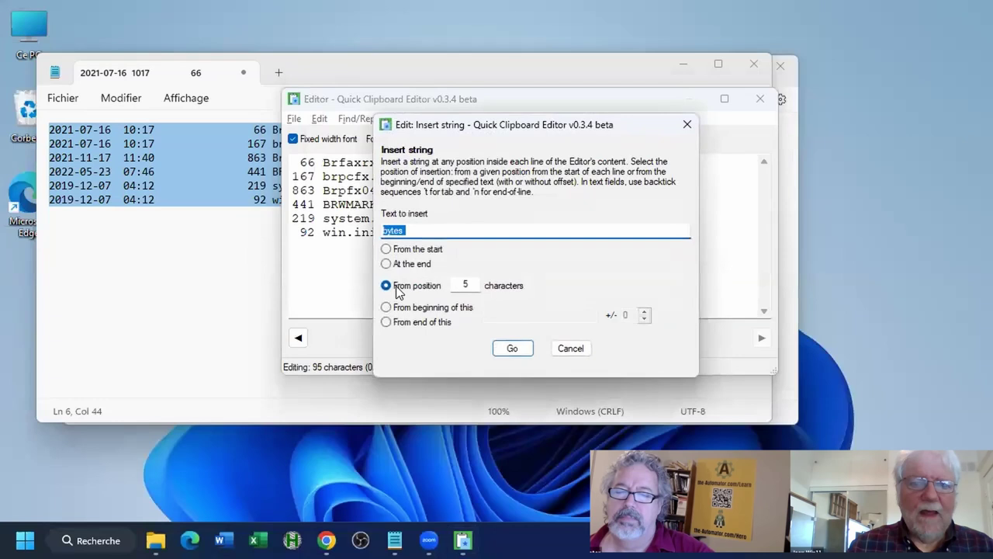
click(429, 230)
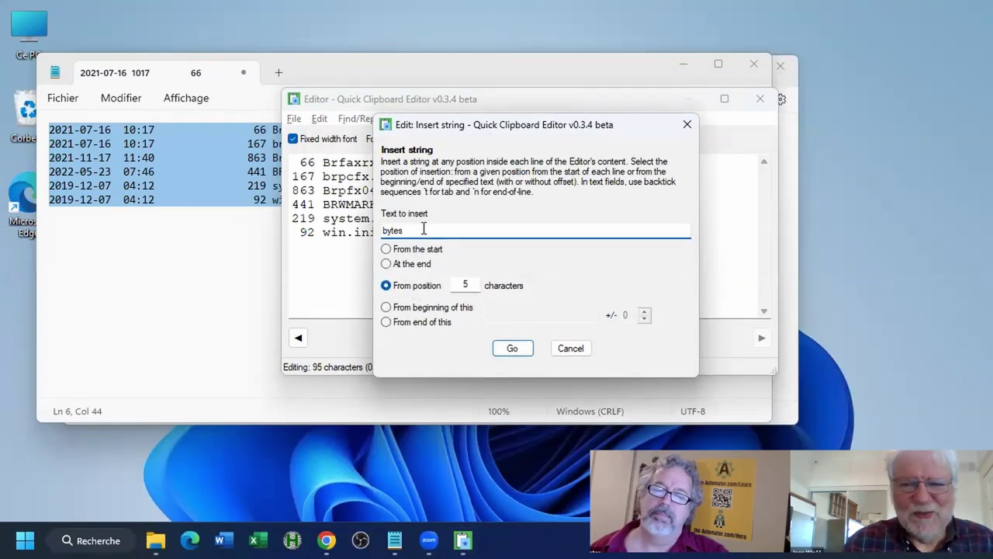
double_click(411, 228)
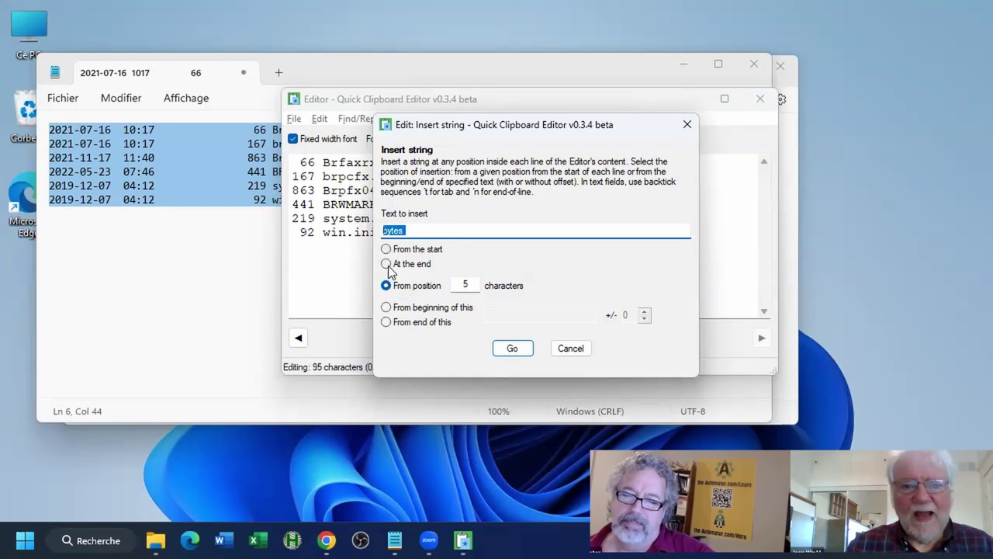
click(385, 308)
click(386, 323)
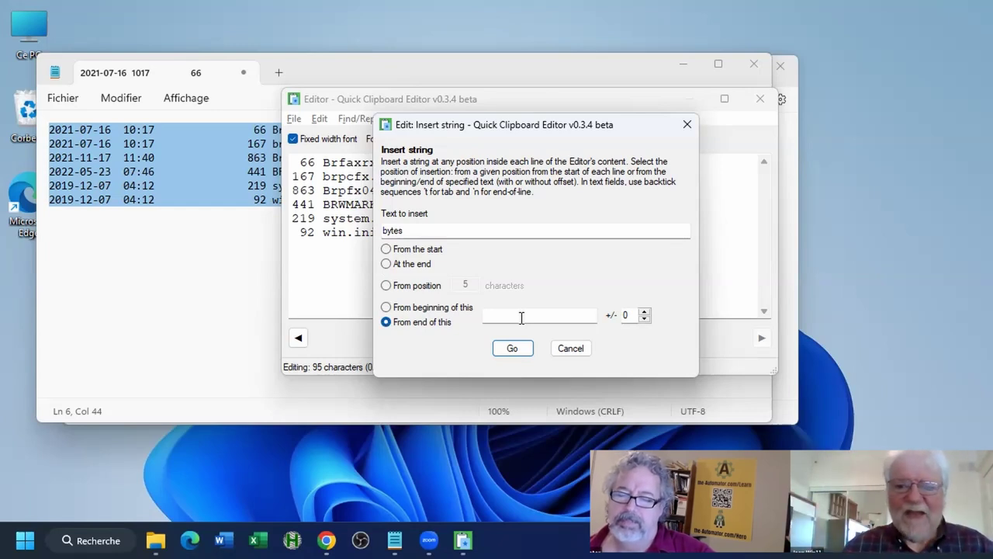
click(385, 286)
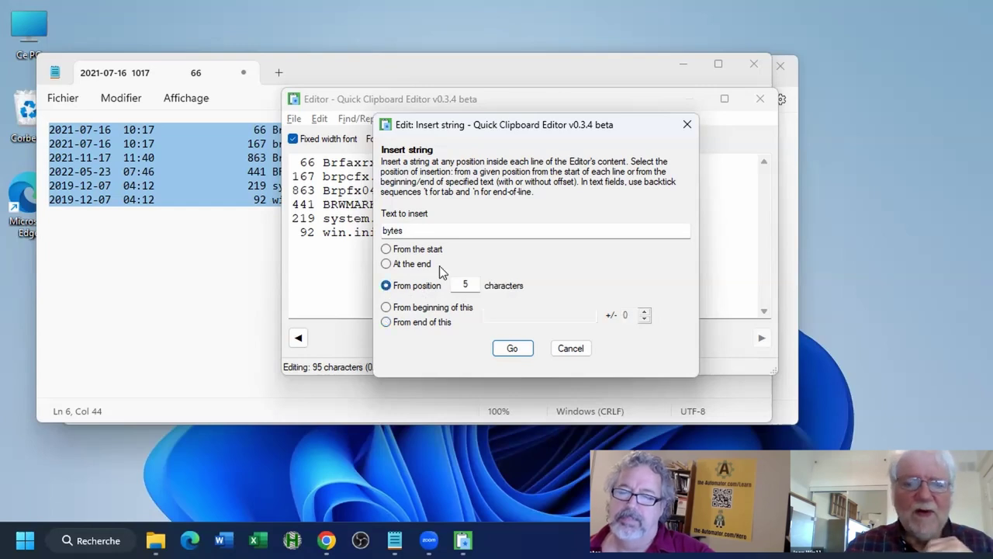
click(523, 343)
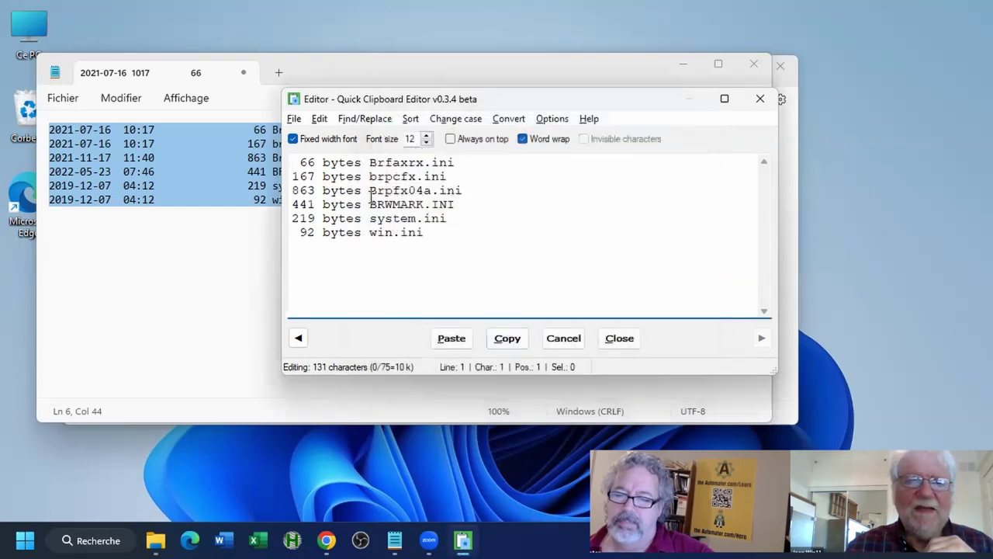
double_click(339, 163)
click(408, 168)
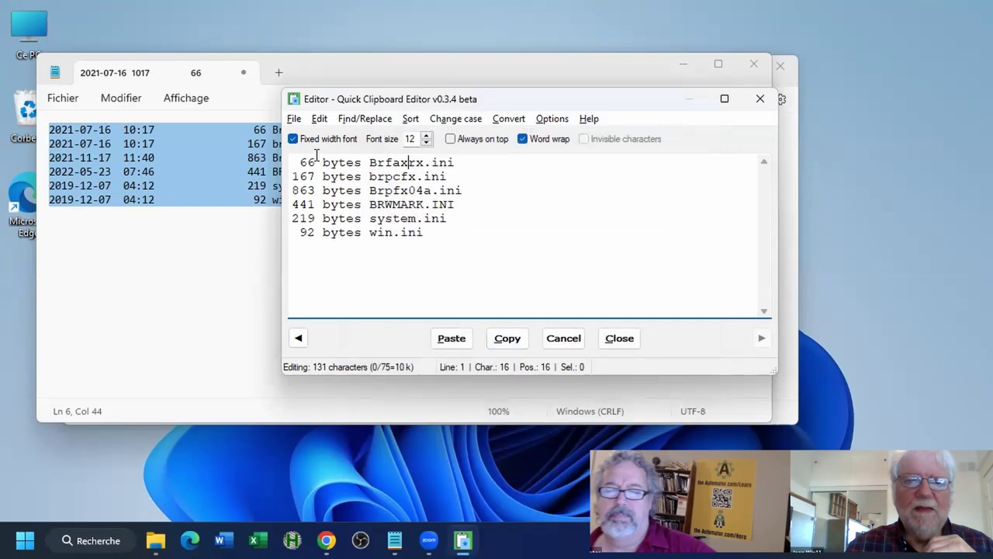
click(315, 163)
click(320, 120)
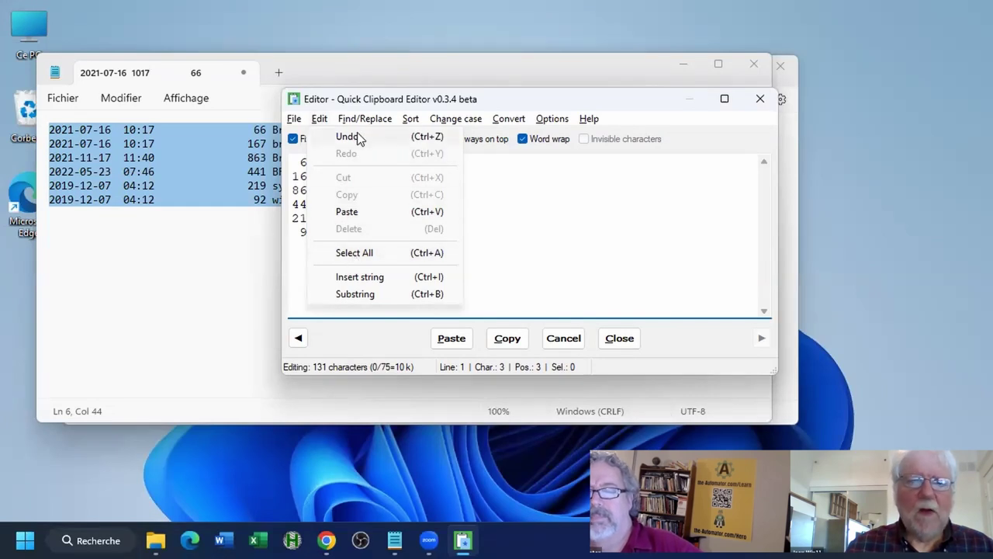
click(526, 248)
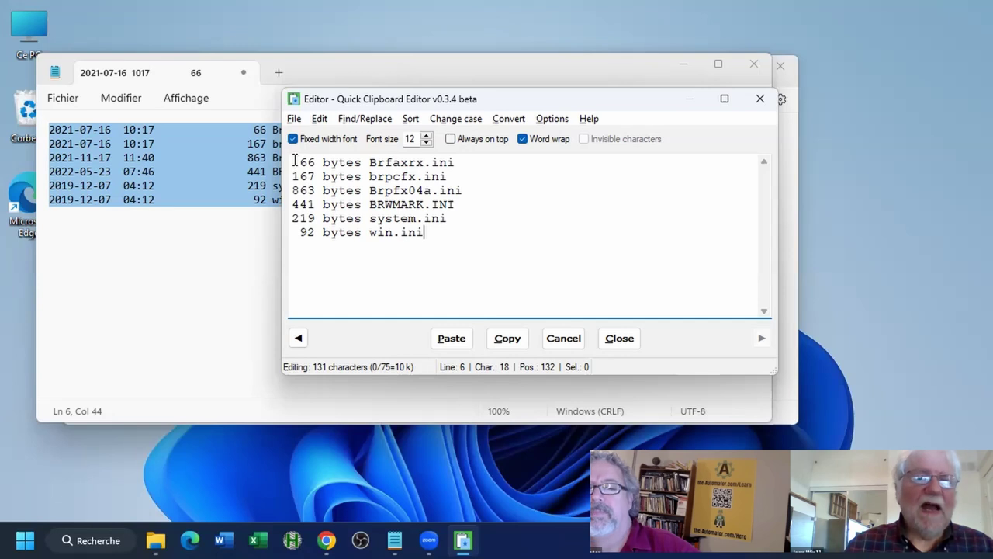
- Sort all lines of the listing by numeric values in reverse order
click(411, 121)
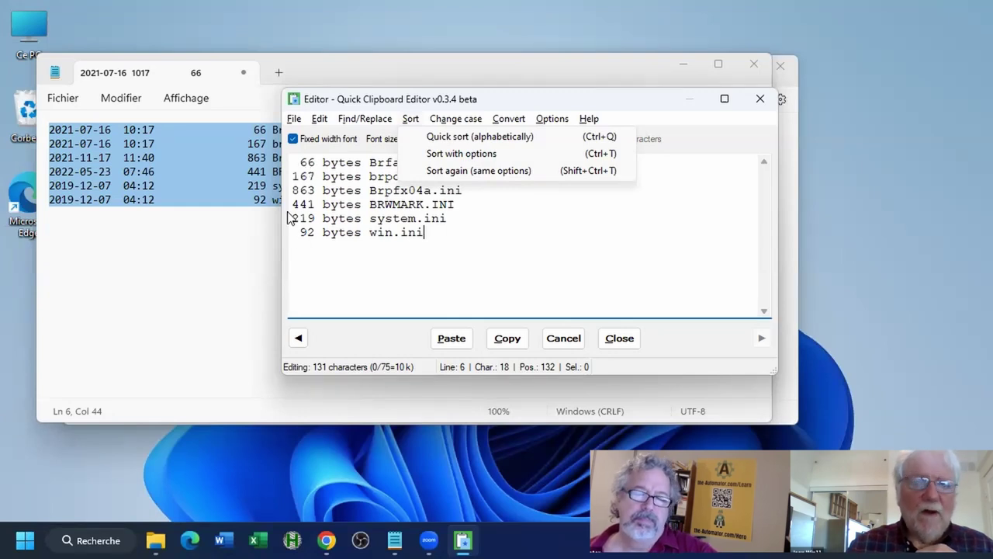
click(457, 153)
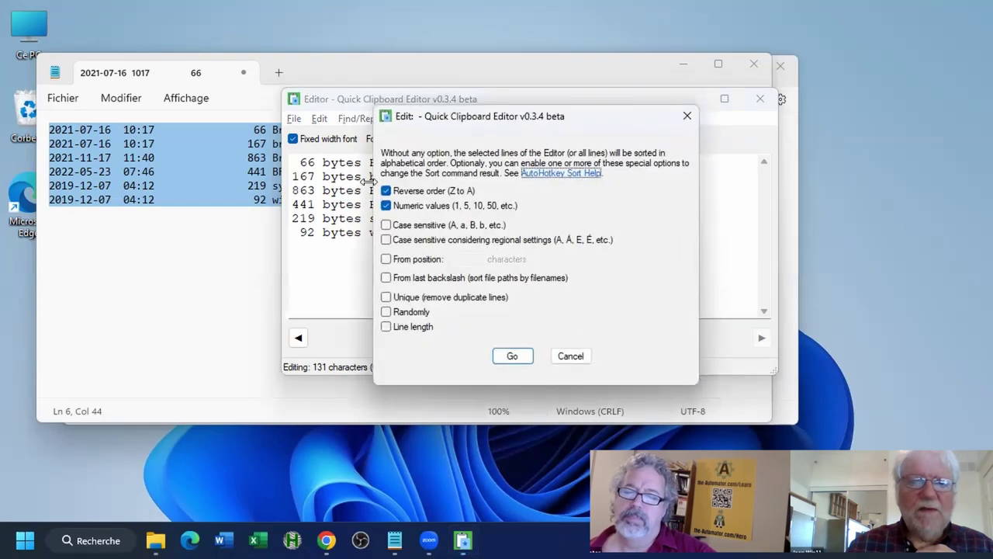
click(386, 191)
click(385, 206)
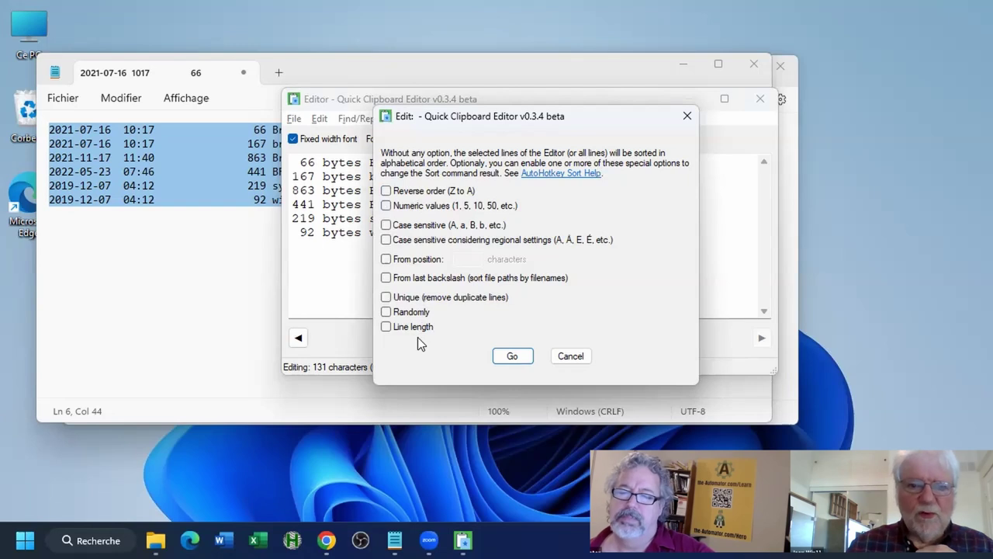
click(386, 191)
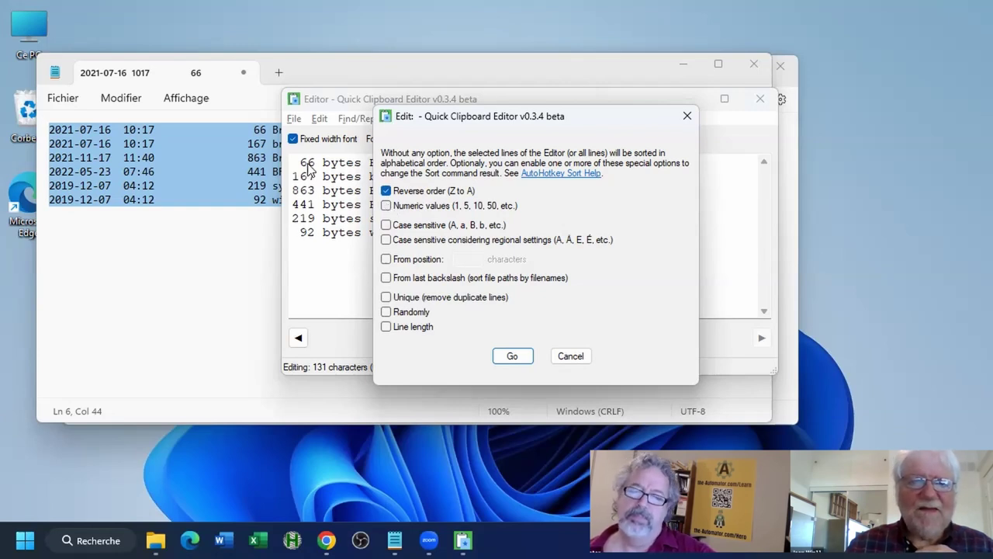
click(387, 206)
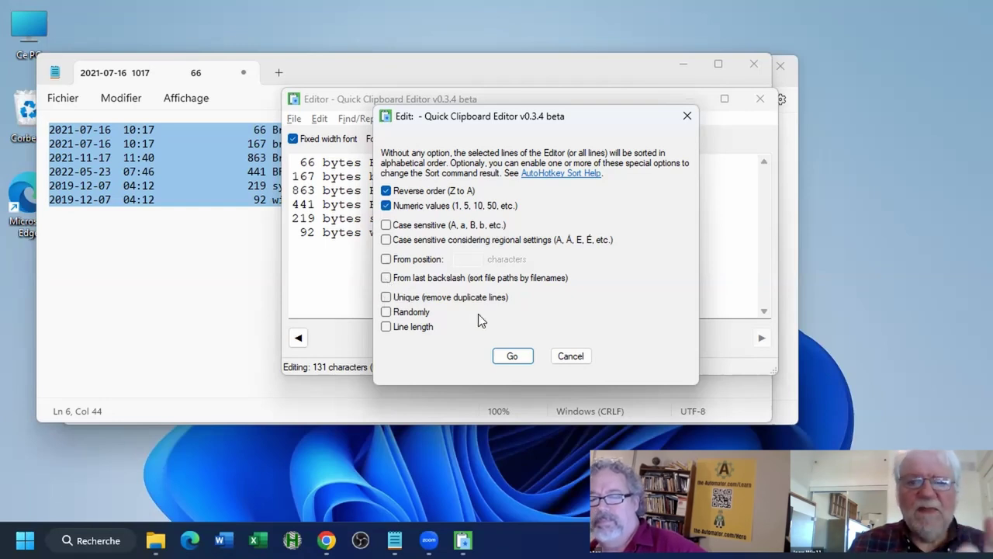
click(509, 357)
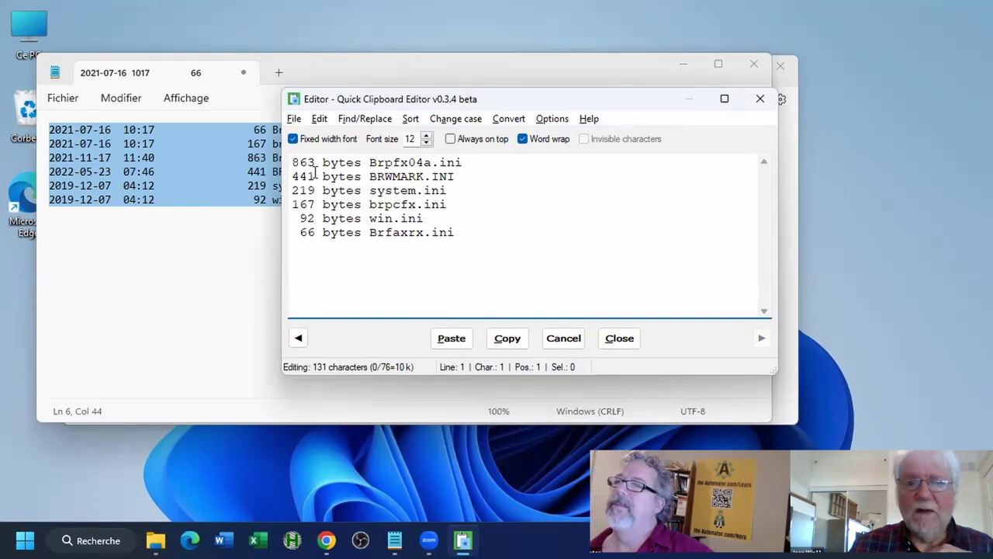
click(301, 233)
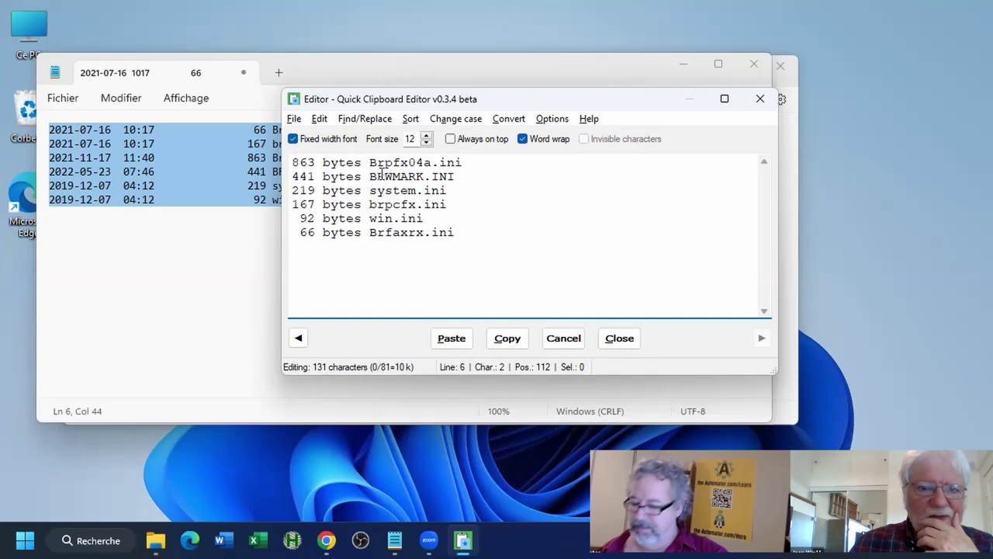
click(450, 125)
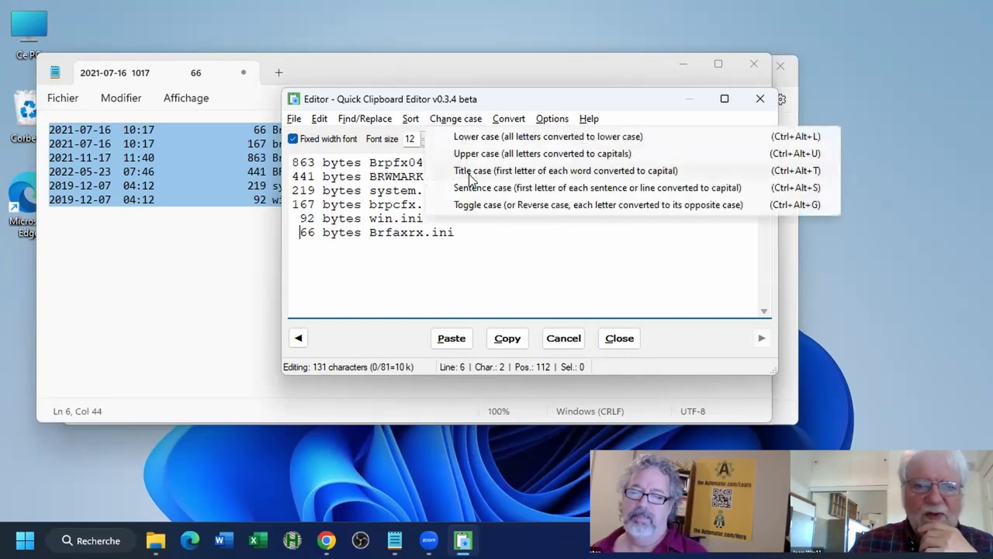
click(393, 191)
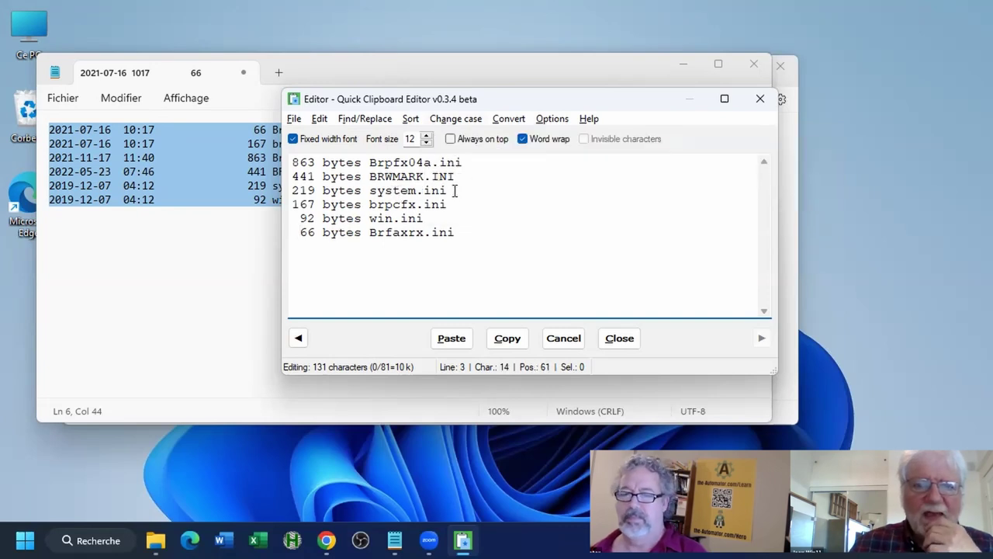
drag(455, 190, 291, 161)
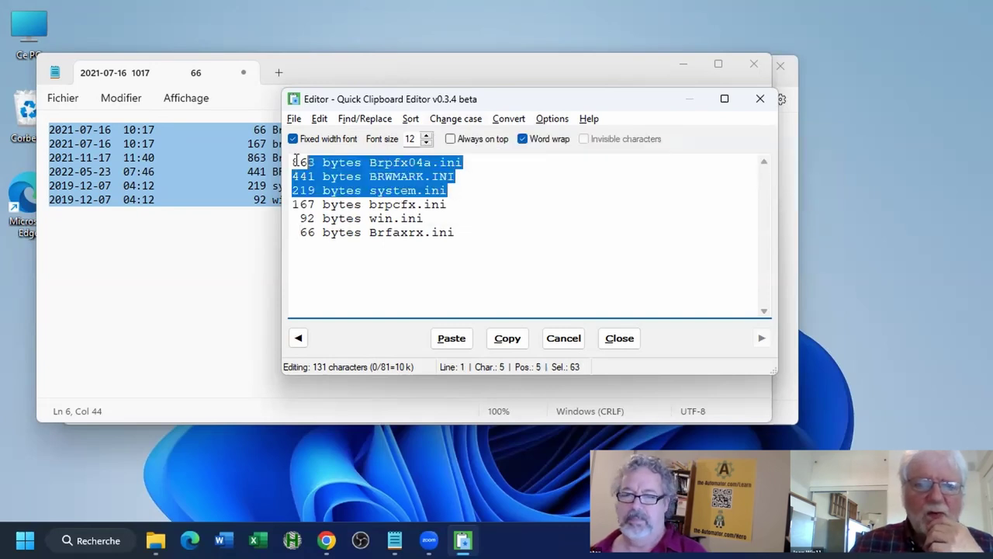
click(473, 218)
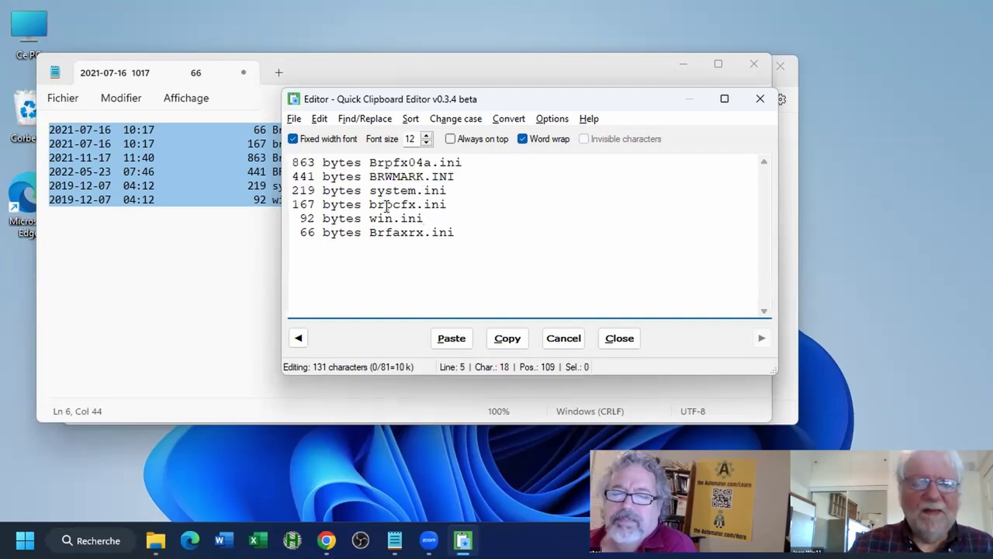
- Convert only the system.ini and brpcfx.ini lines to upper case
drag(461, 208, 287, 191)
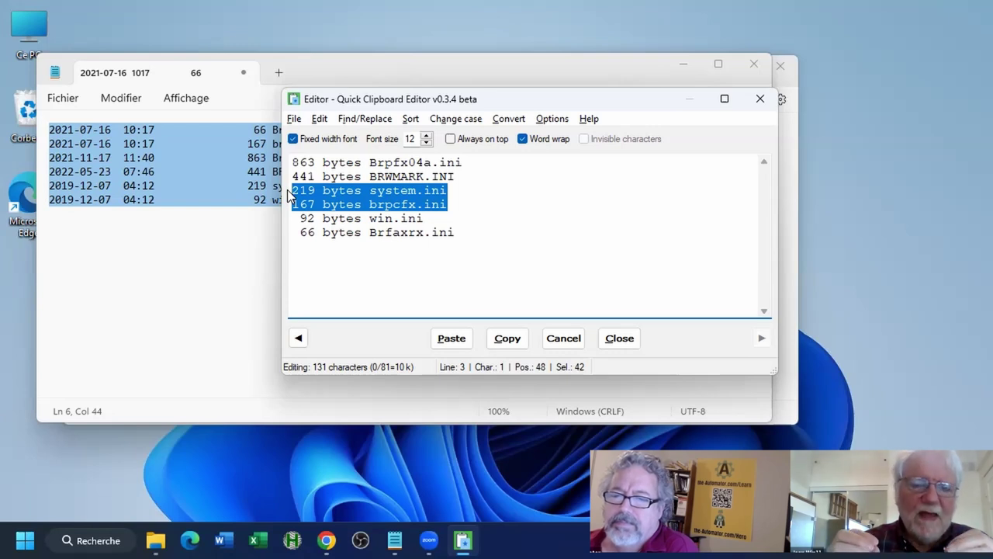
click(464, 122)
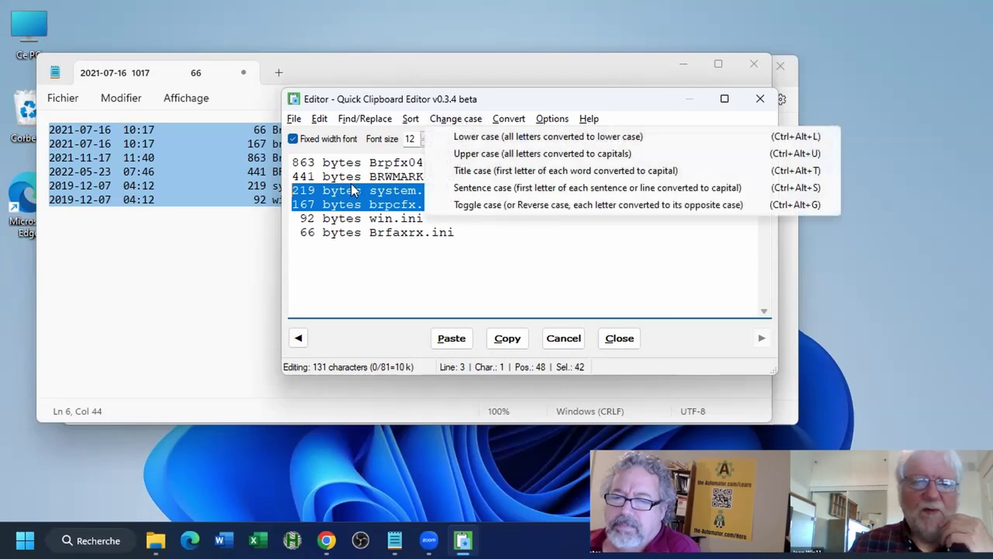
click(475, 154)
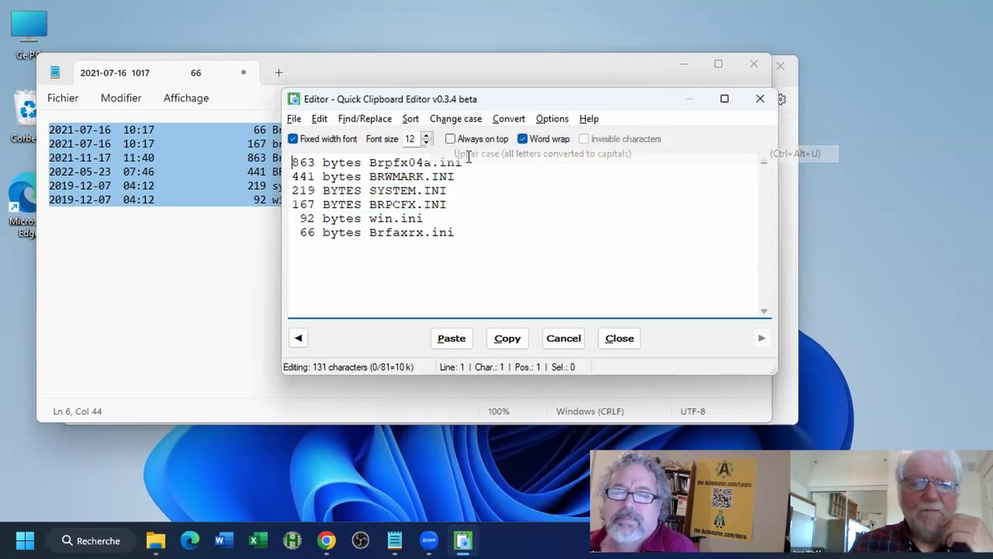
- Toggle the case of the whole listing, with no text selected
drag(299, 190, 284, 214)
click(299, 204)
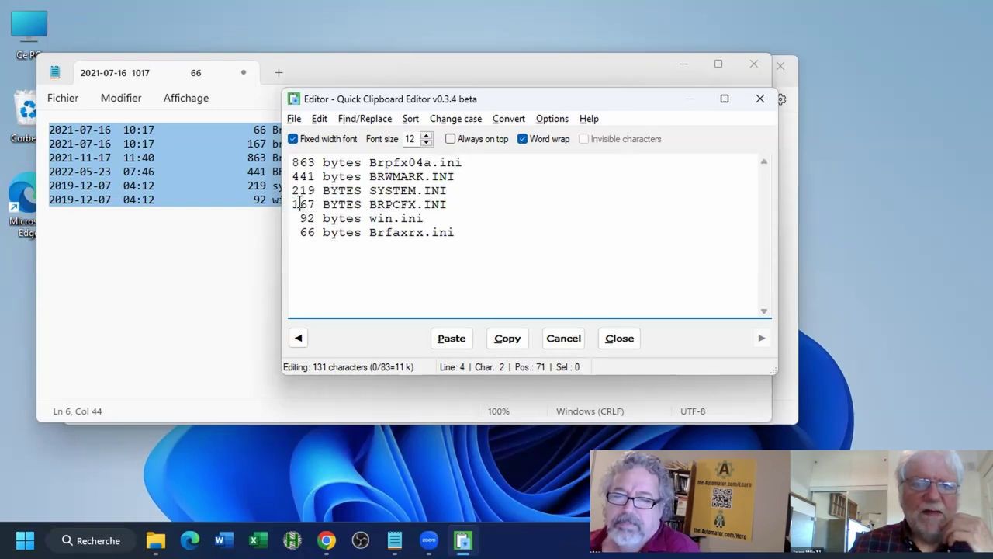
click(452, 124)
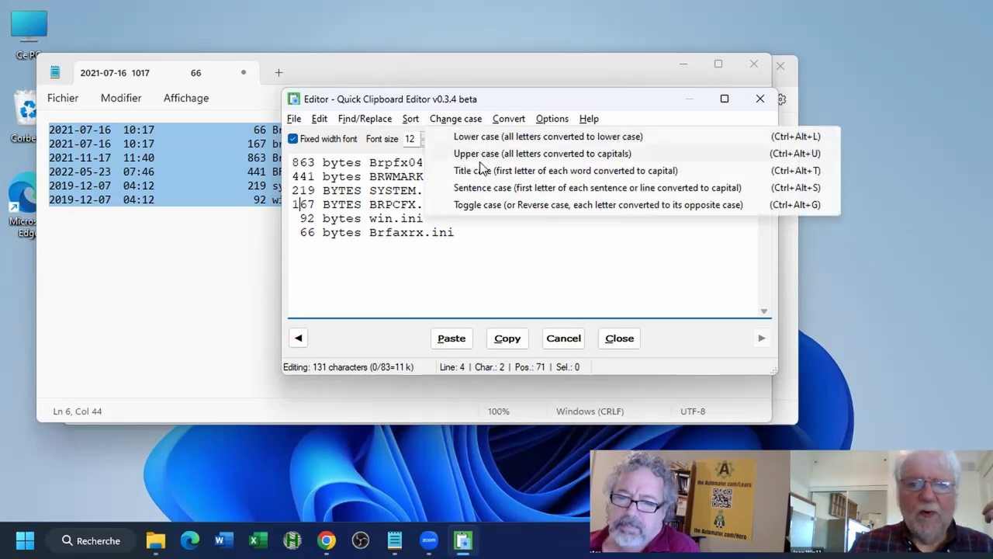
click(480, 206)
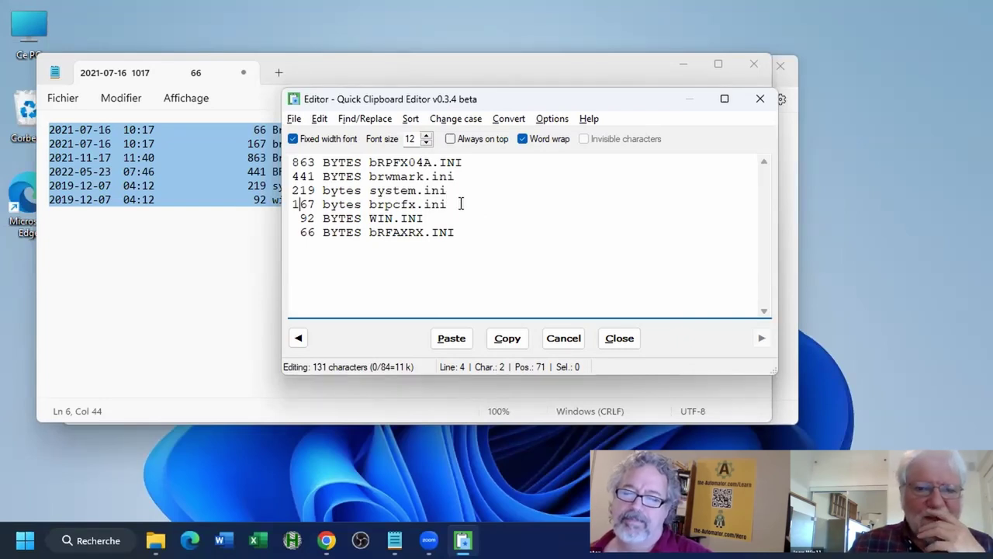
- Sort all lines of the listing by line length, with reverse order and numeric values switched off
click(444, 118)
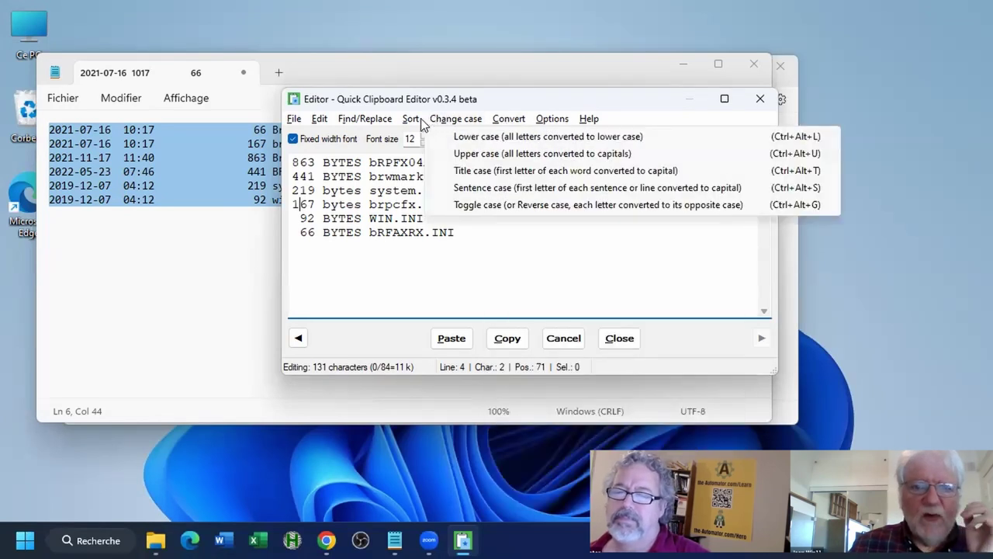
mouse_move(365, 121)
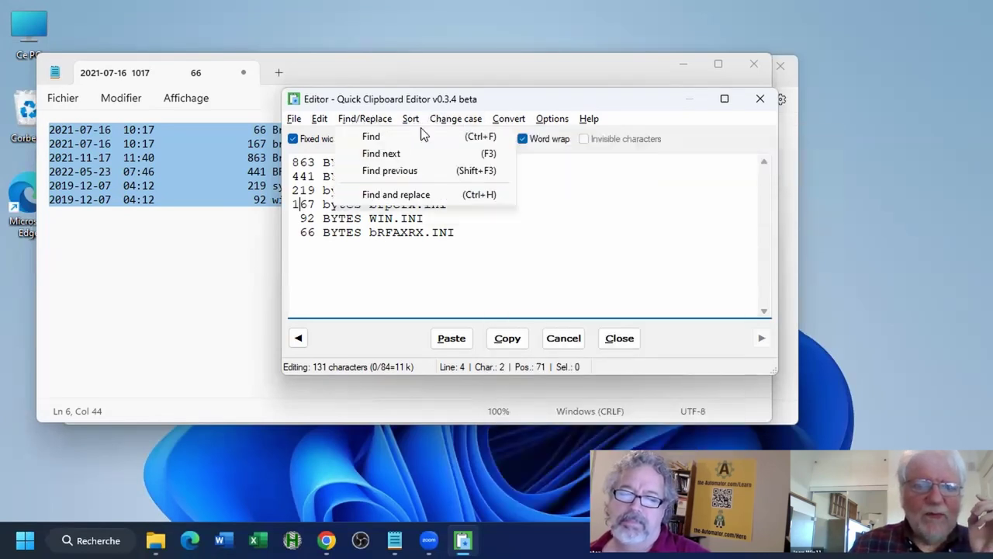
mouse_move(408, 124)
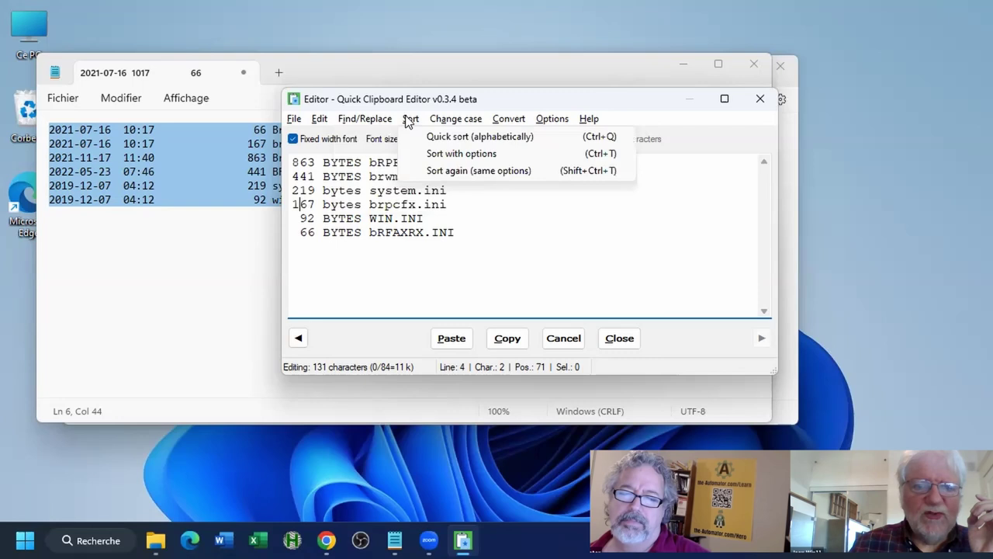
click(432, 159)
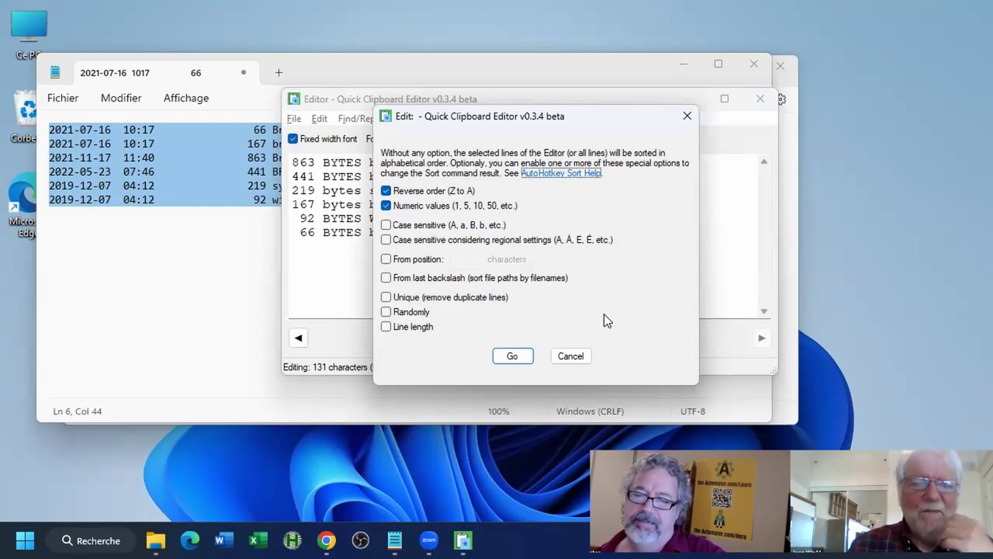
click(385, 206)
click(386, 191)
click(385, 327)
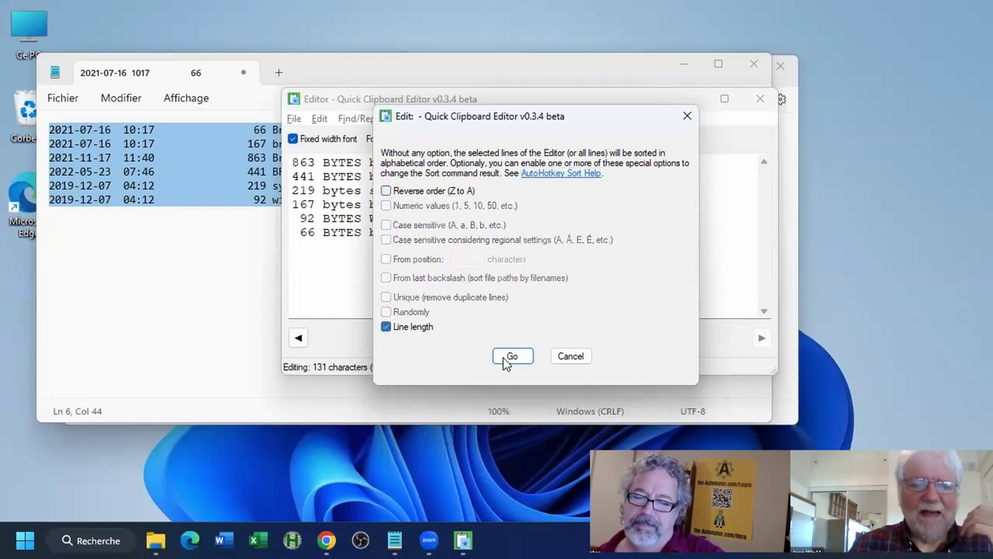
click(512, 357)
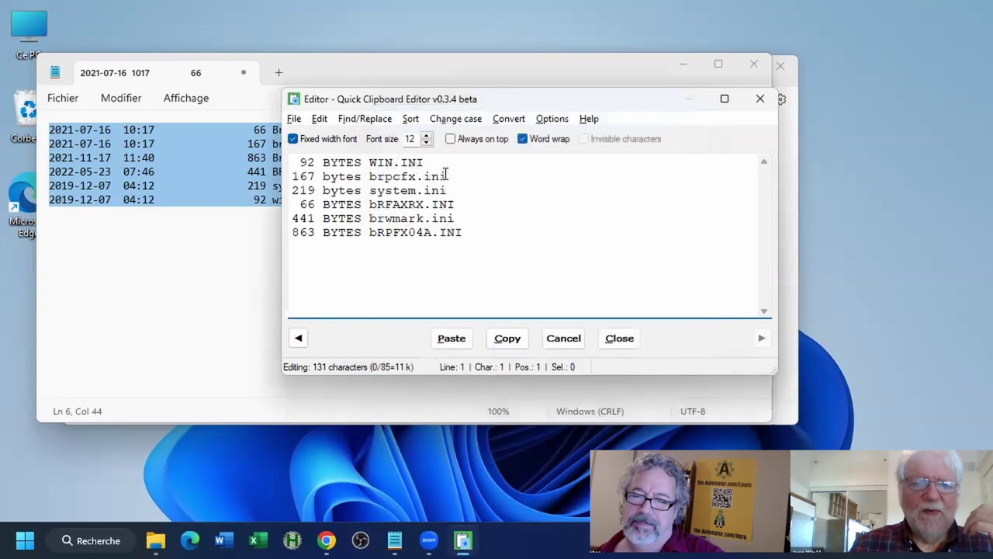
click(426, 163)
click(443, 177)
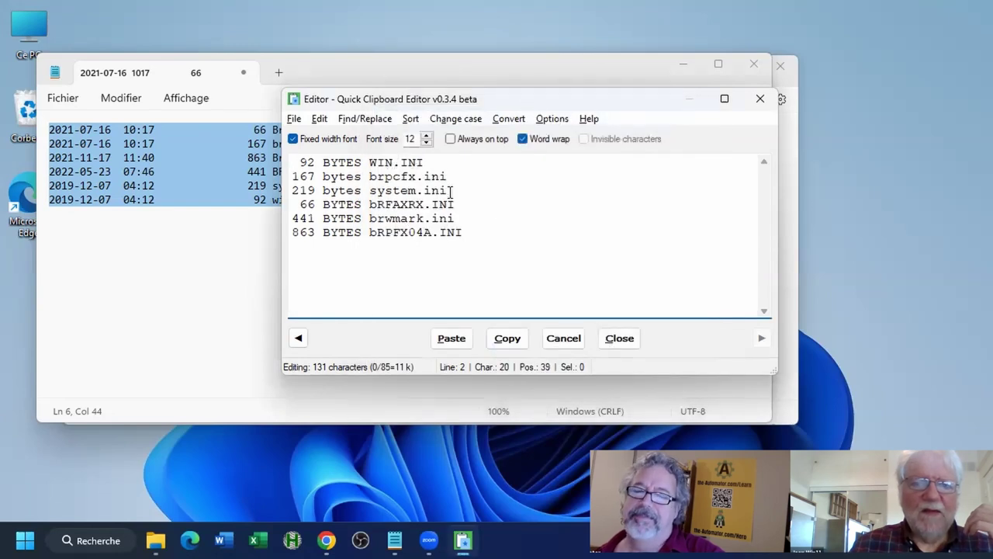
- Sort the whole listing by line length in reverse order, with no text selected
drag(481, 237, 292, 161)
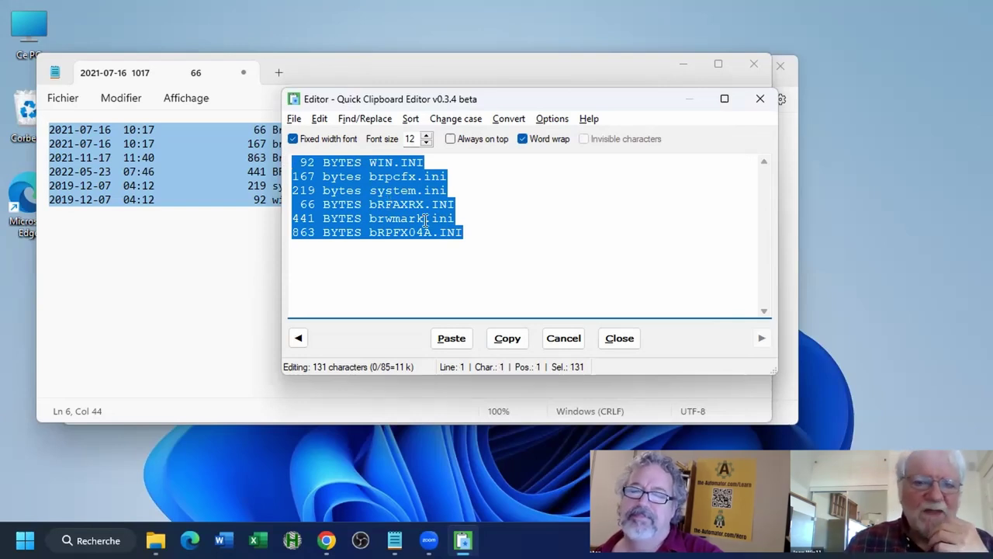
click(452, 120)
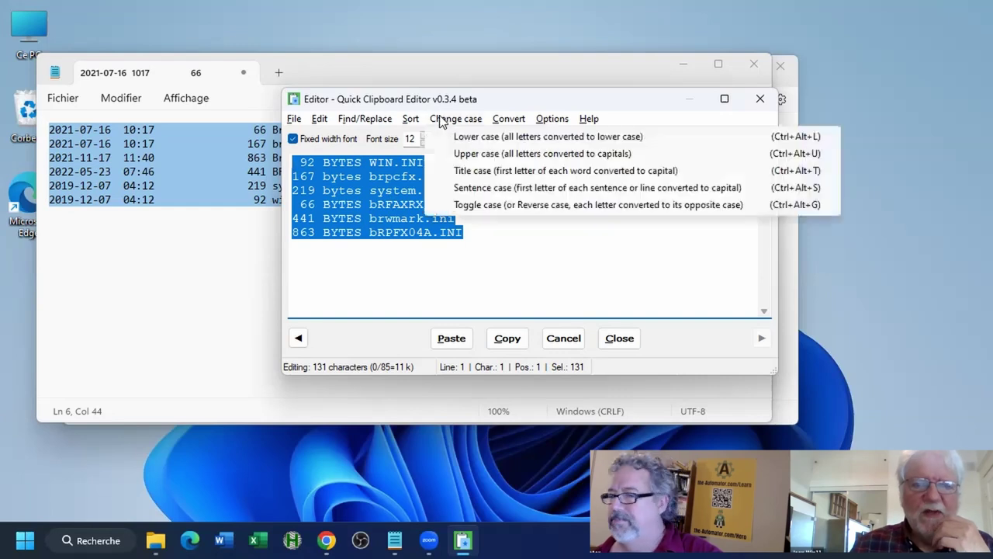
click(408, 169)
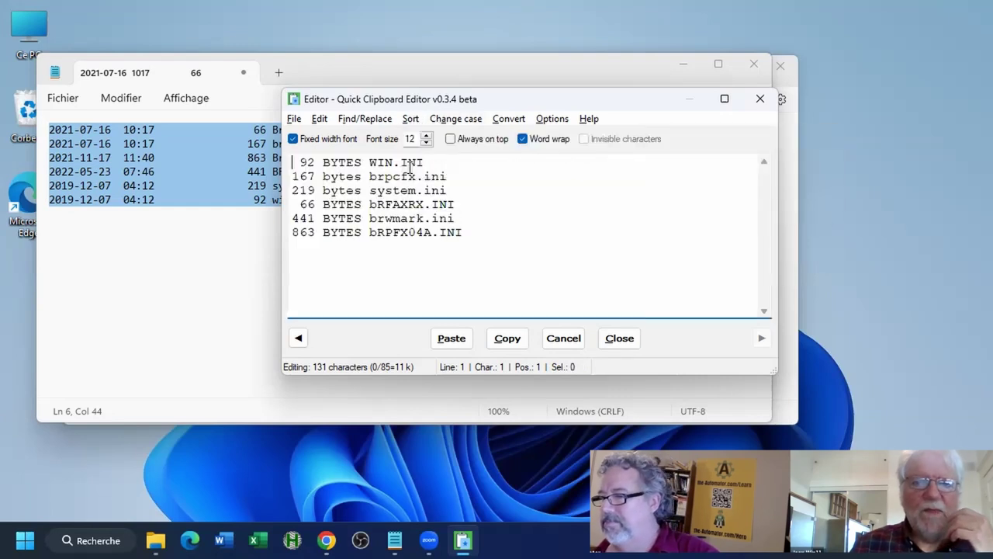
click(409, 119)
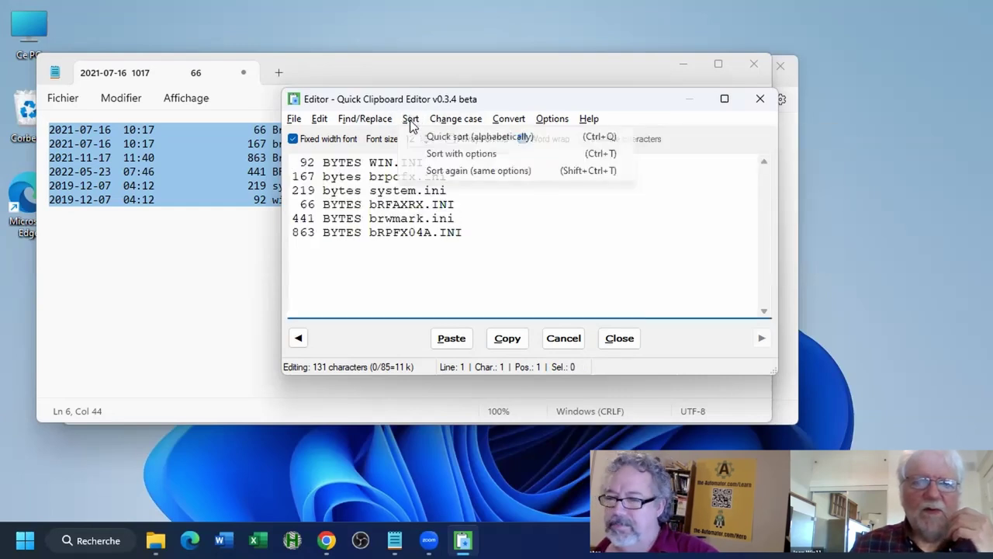
click(434, 151)
click(386, 190)
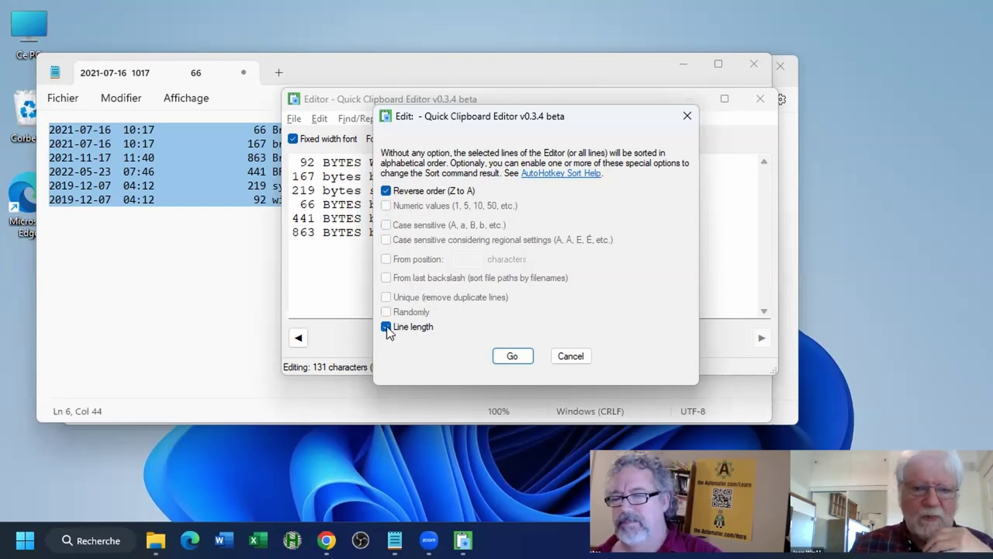
click(512, 355)
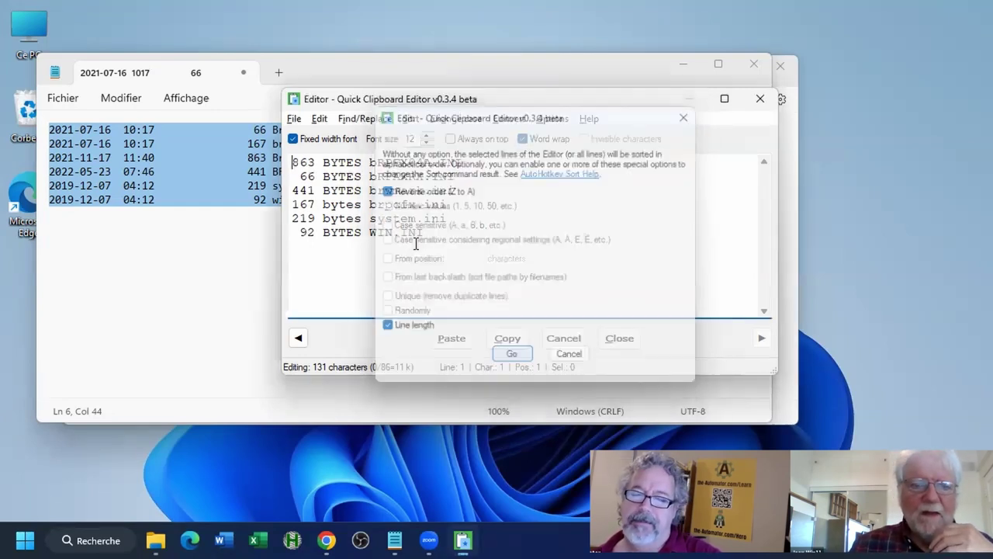
click(470, 164)
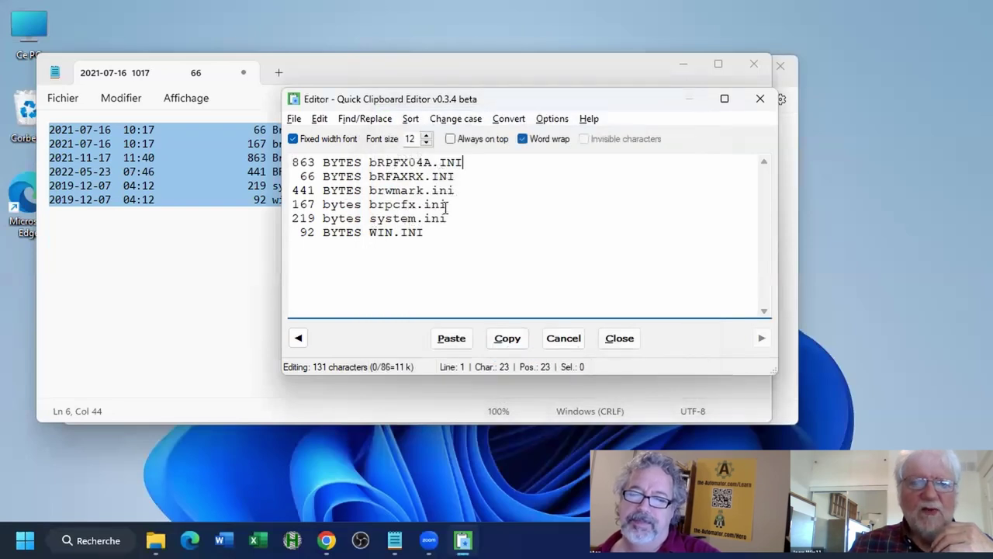
click(428, 231)
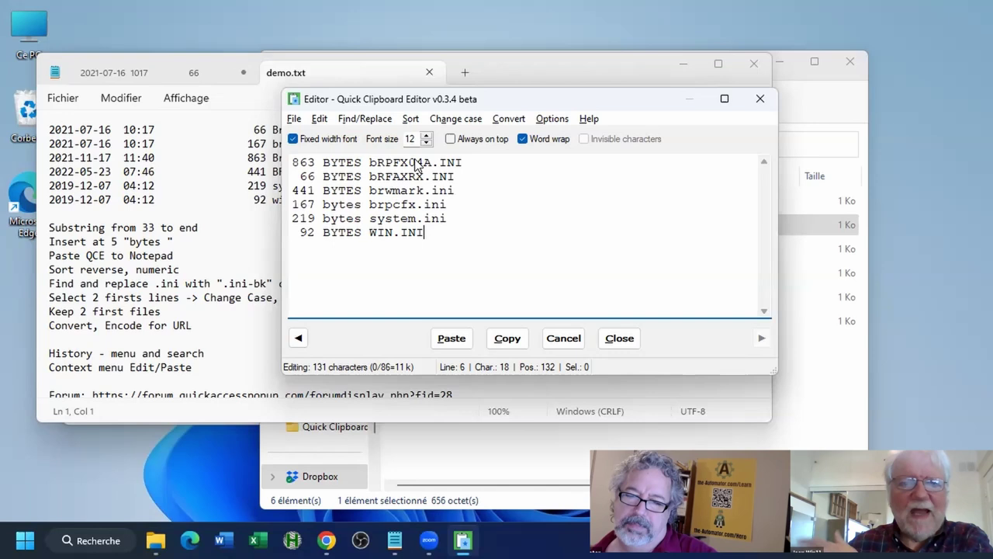
- Try to find ".INI" and replace it with ".INI-BACKUP", searching from the end of the listing without matching case
click(376, 123)
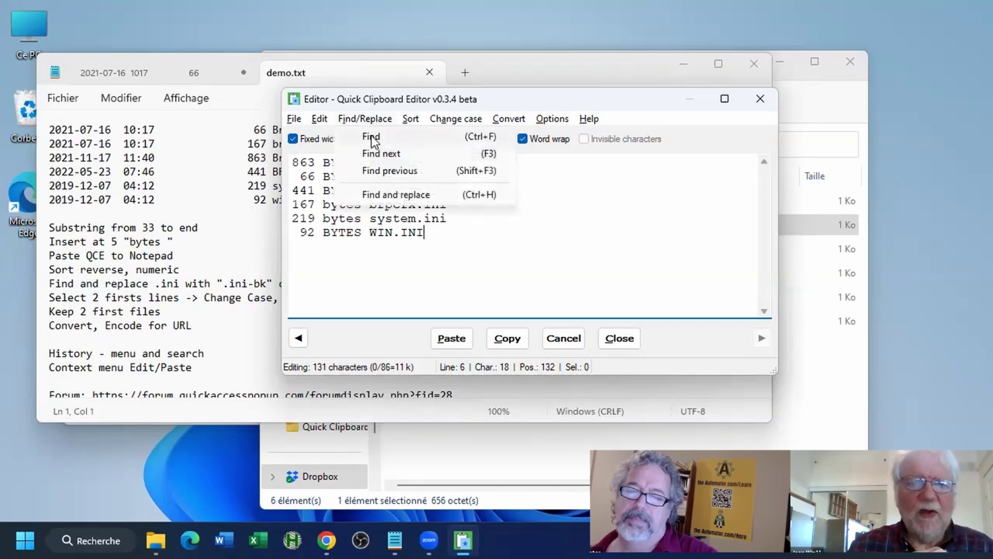
click(378, 197)
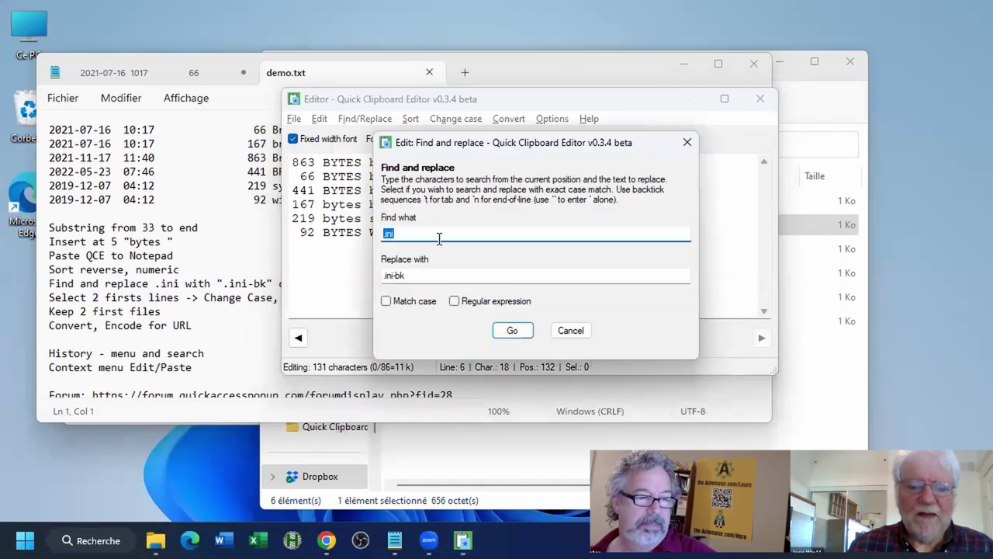
key(BackSpace)
text(.INI)
key(Tab)
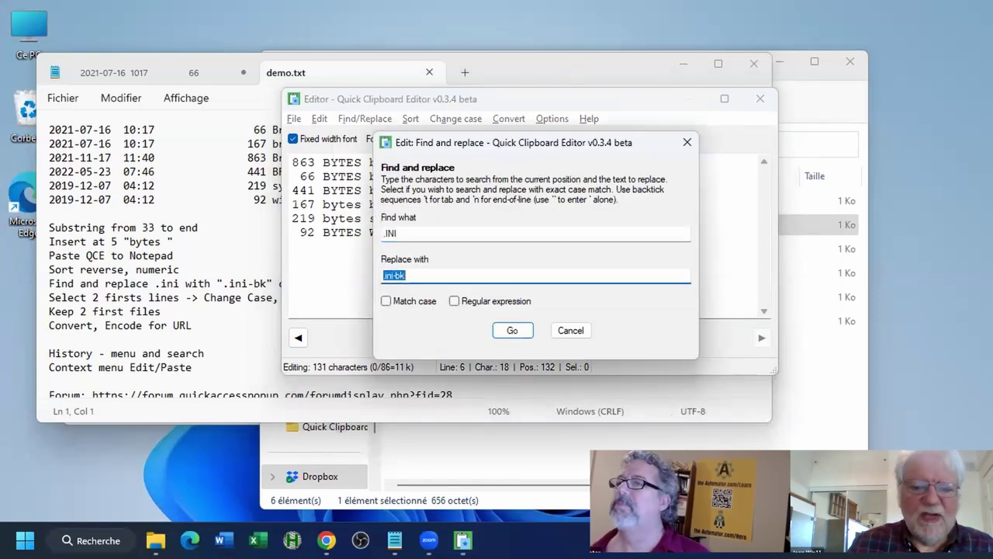
key(BackSpace)
text(.INI-BACKUP)
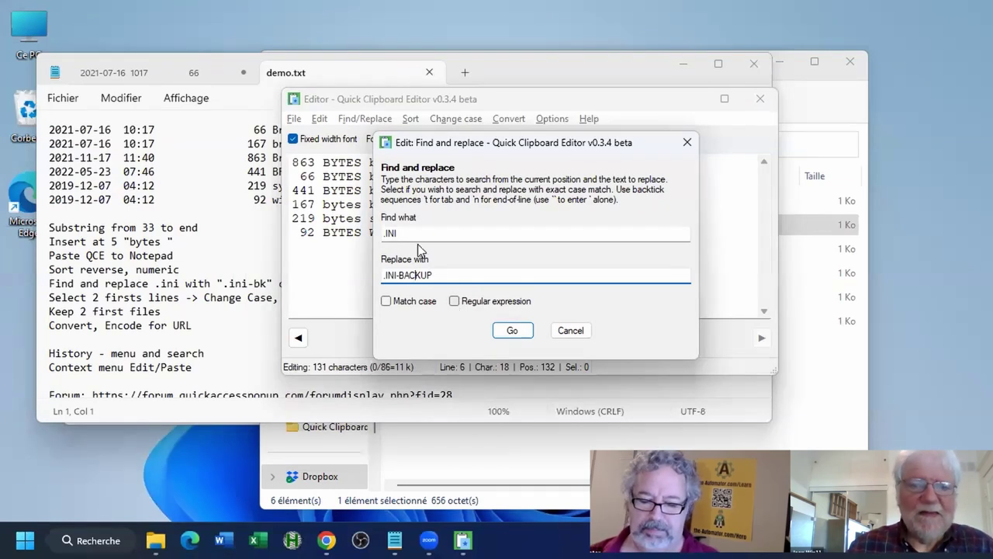
click(512, 330)
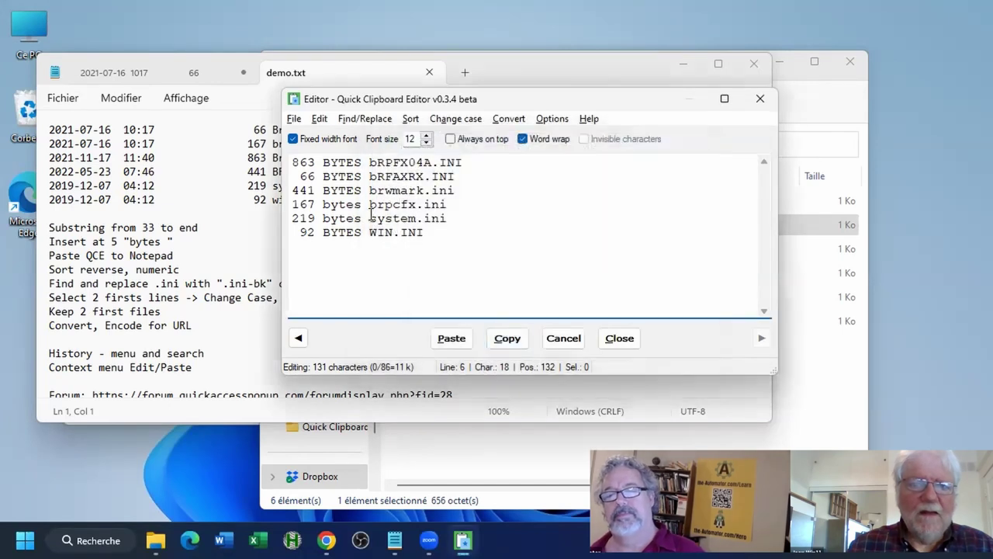
- Replace ".INI" with ".INI-BACKUP" from the start of the listing, accepting the first match, skipping bRFAXRX.INI and replacing all the rest
click(294, 163)
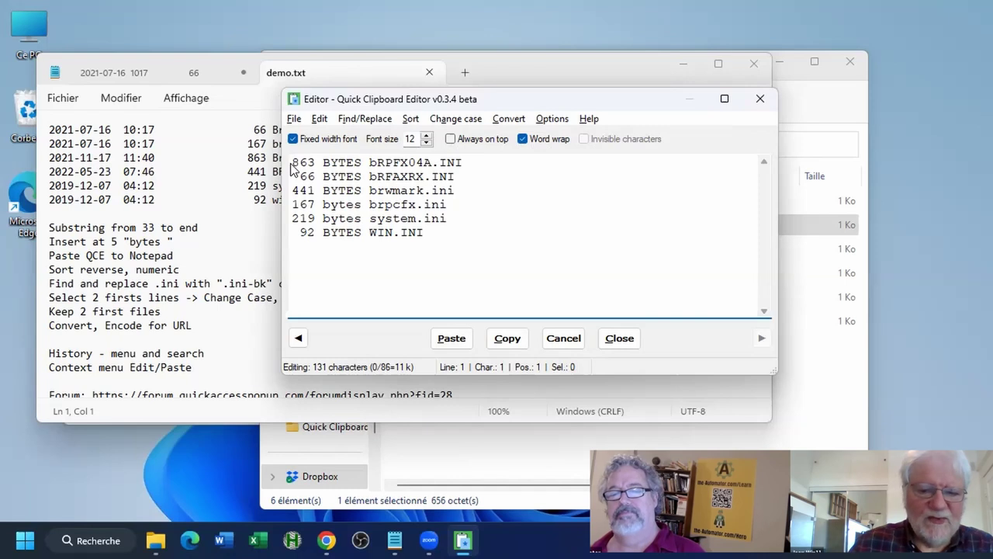
click(365, 118)
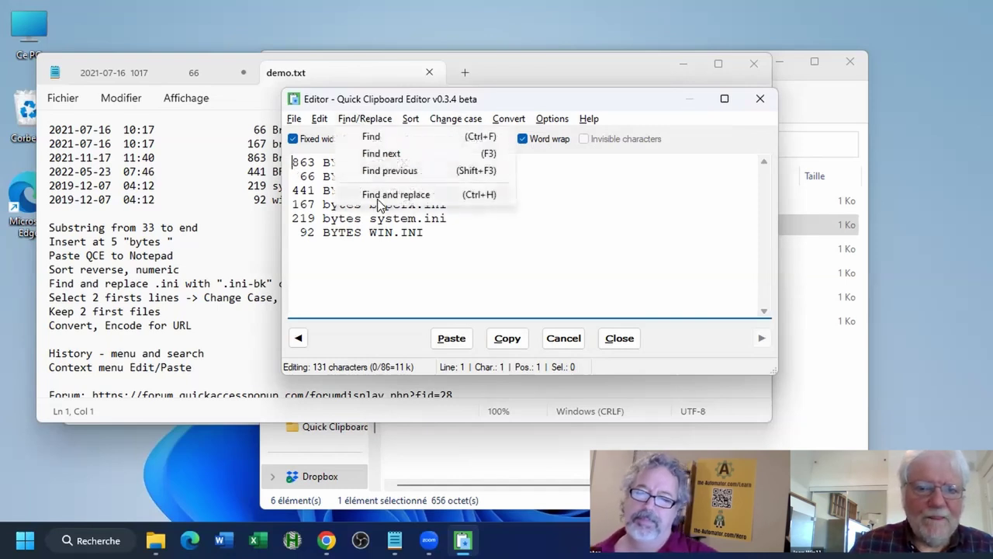
click(380, 200)
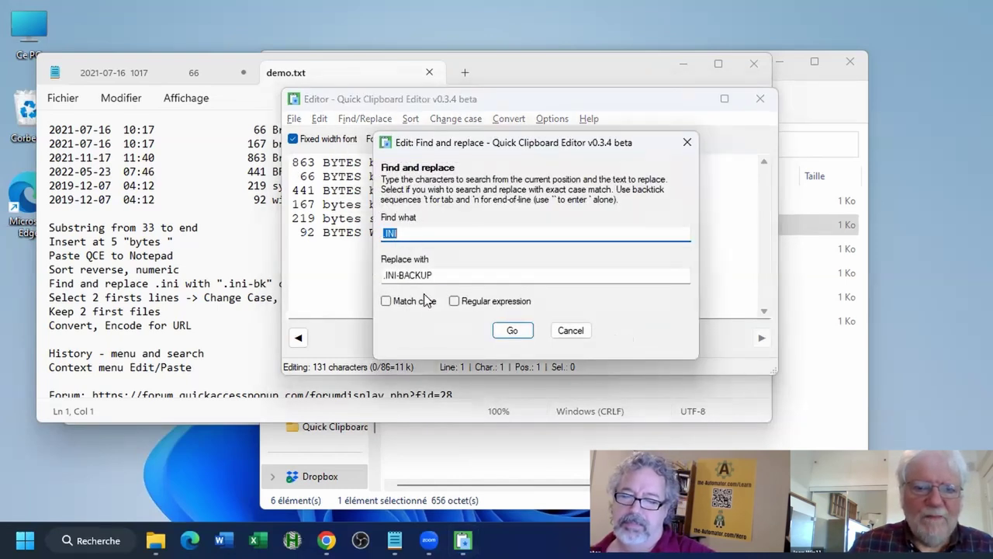
click(512, 330)
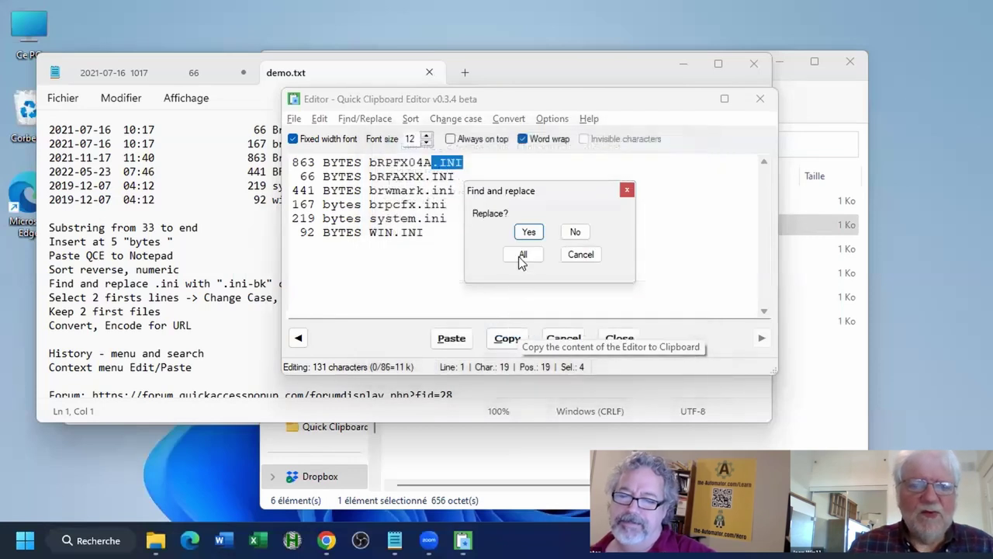
click(527, 232)
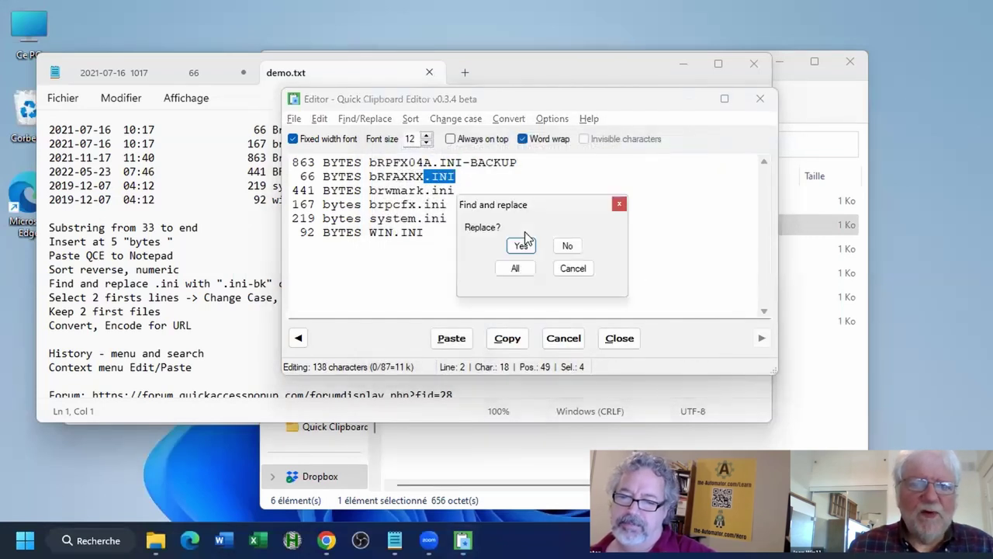
click(567, 246)
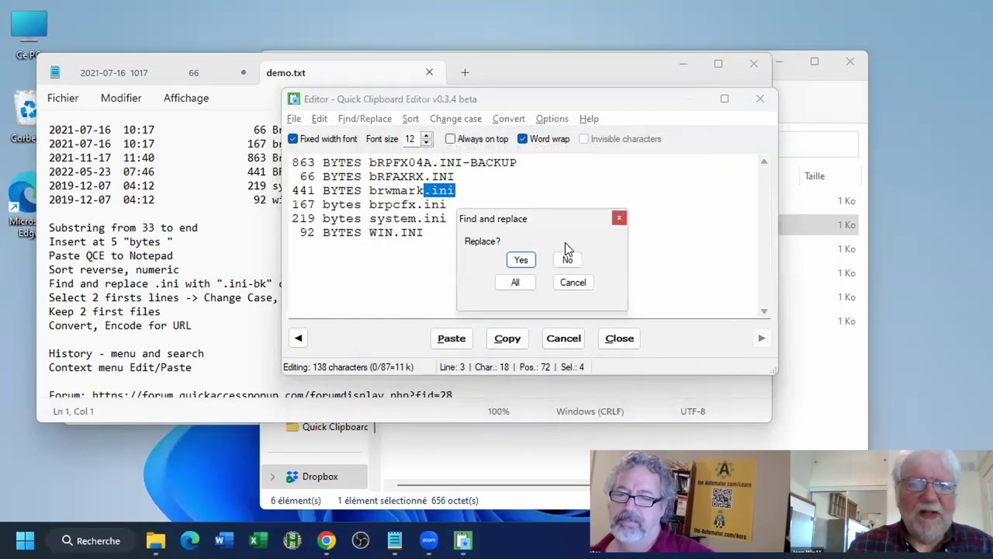
click(517, 283)
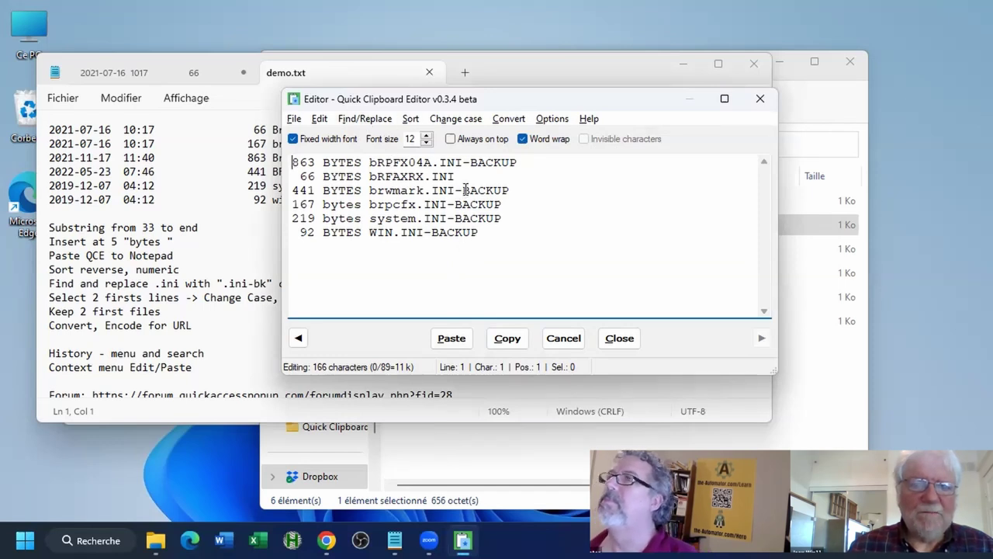
- Delete the brwmark, brpcfx, system and WIN lines and the empty line left below bRFAXRX.INI
click(485, 234)
shift+click(279, 191)
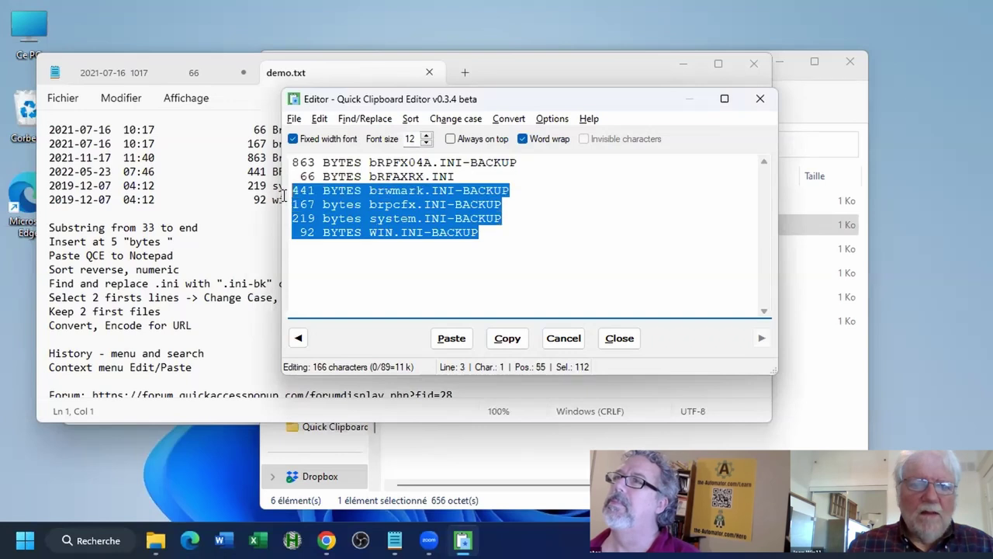
key(Delete)
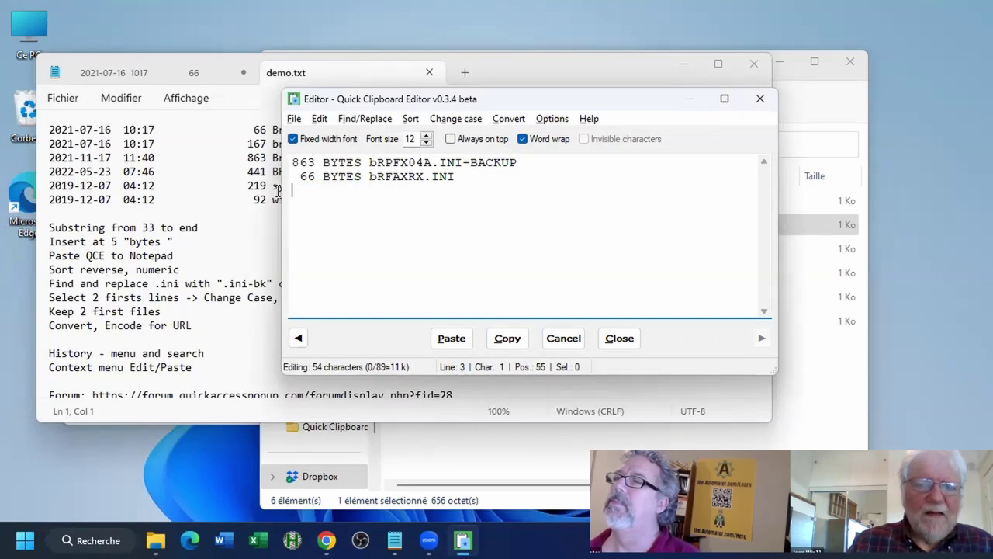
key(BackSpace)
- Encode the whole two-line listing for URL (URI) and select the first %20 code in it
click(510, 119)
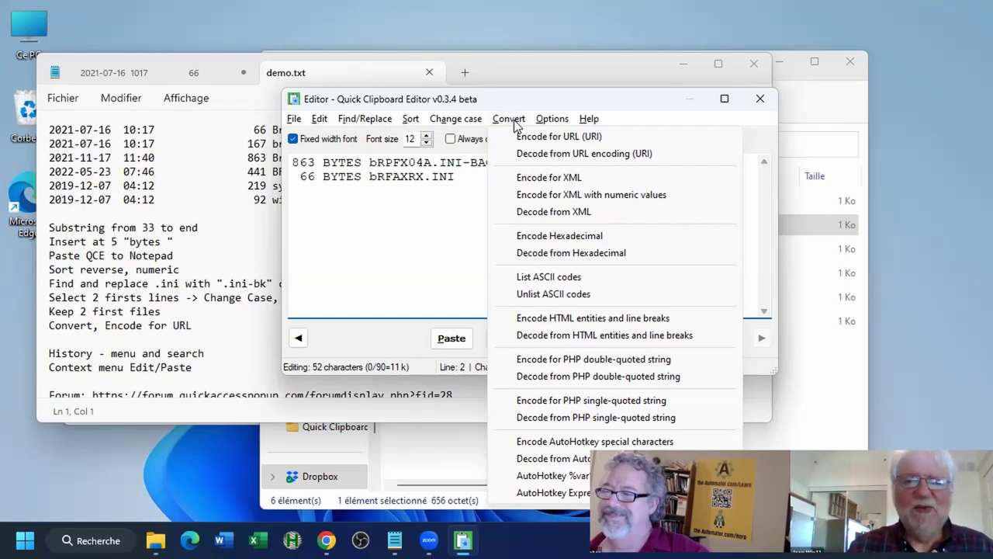
click(459, 179)
drag(466, 185, 291, 163)
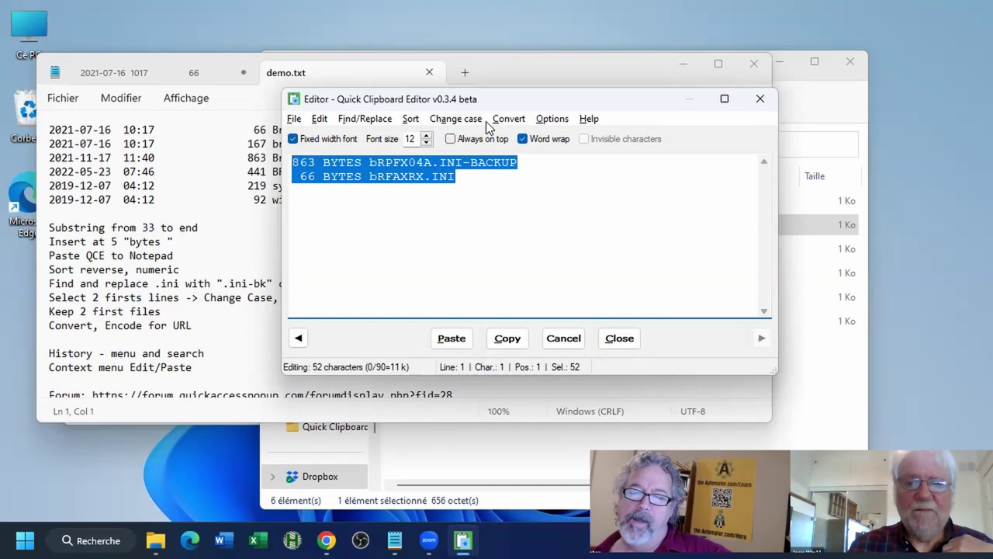
click(408, 177)
click(294, 163)
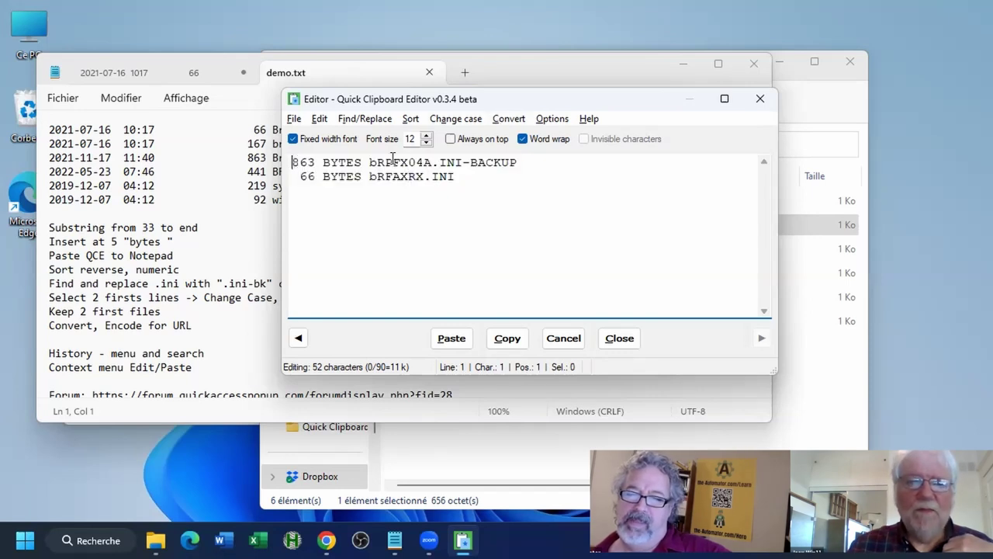
click(507, 119)
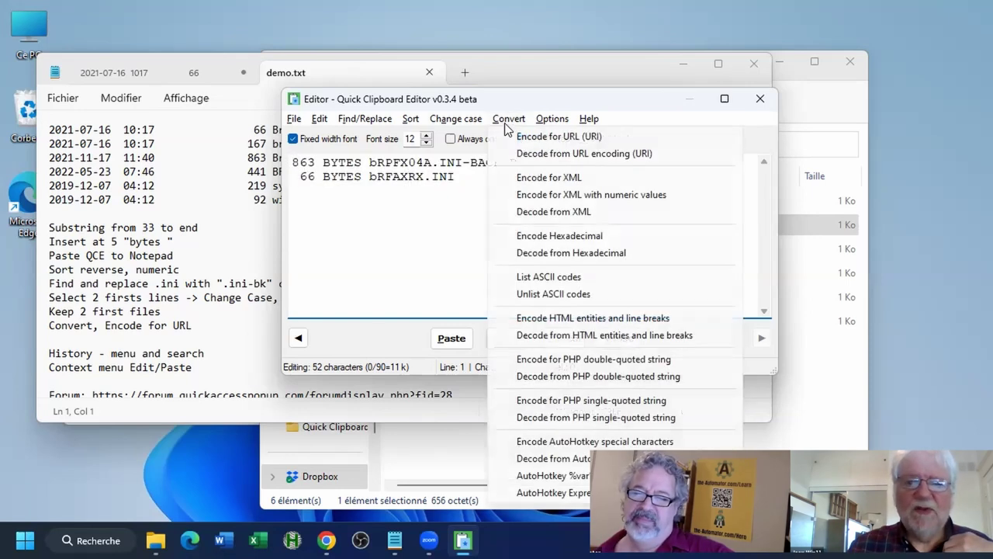
click(549, 138)
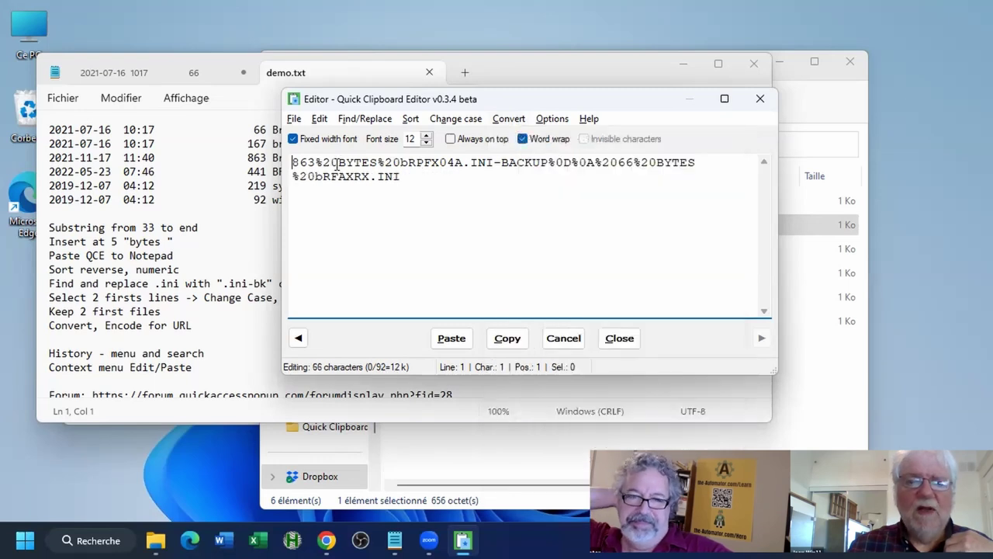
drag(316, 164, 339, 164)
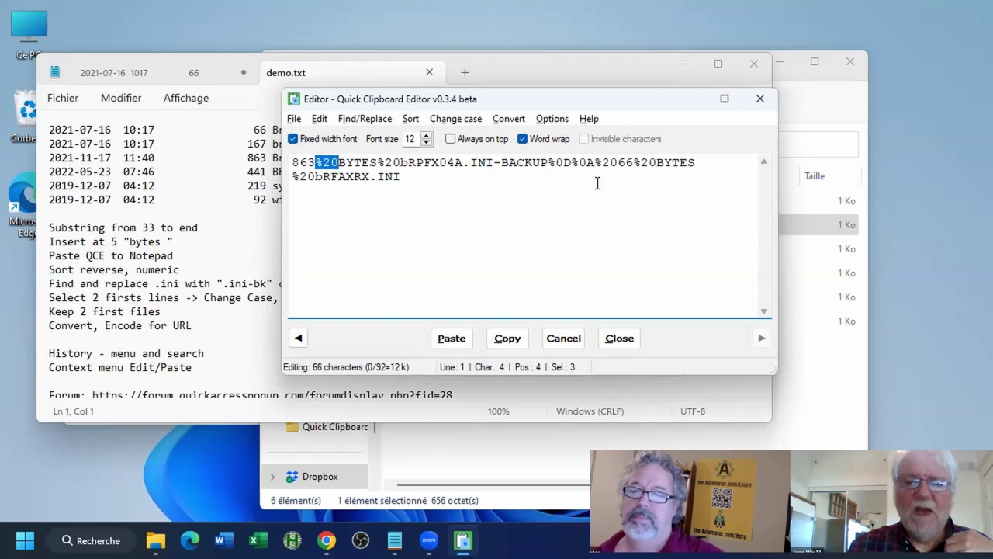
- Select the %0D%0A line-break code in the encoded text, and decode the whole text from URL encoding (URI)
drag(548, 163, 596, 160)
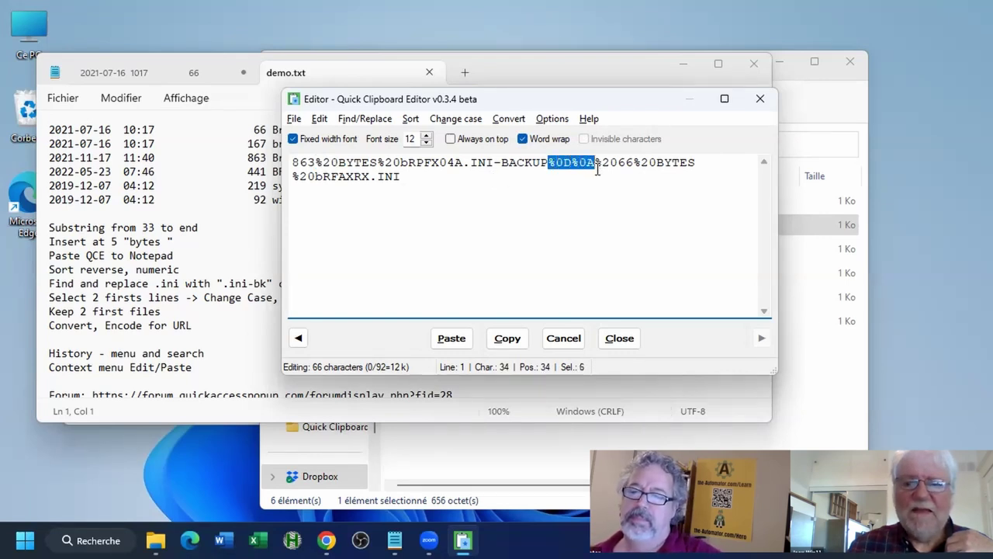
click(598, 173)
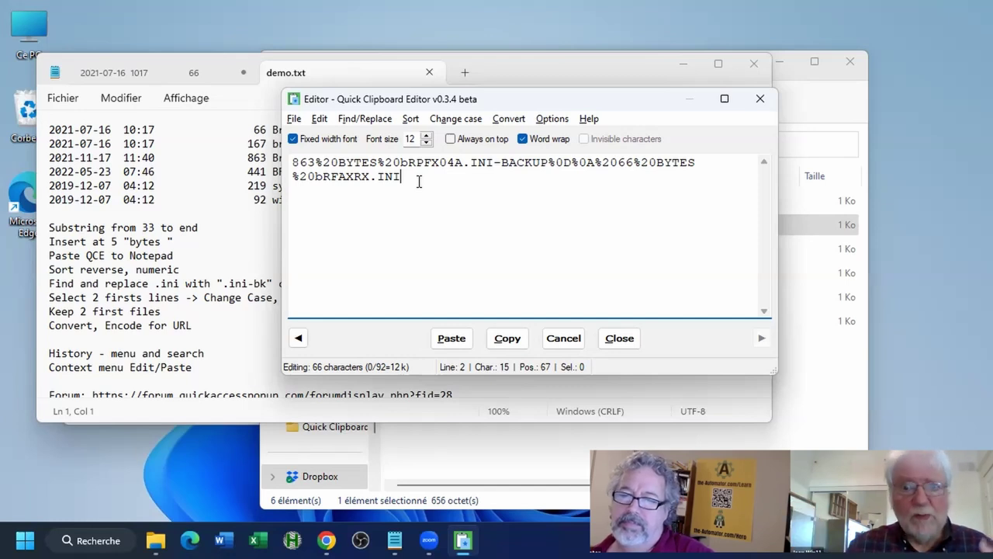
click(504, 118)
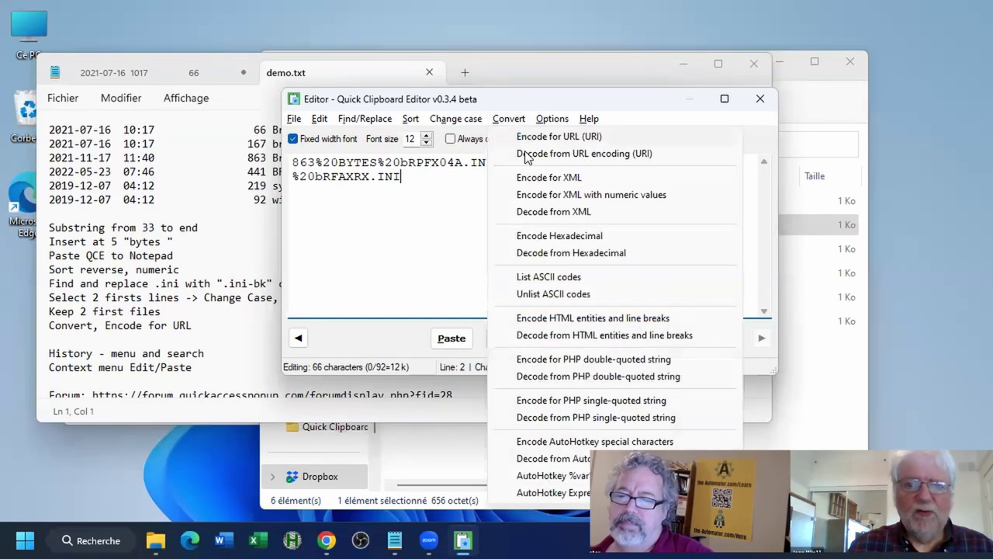
click(550, 155)
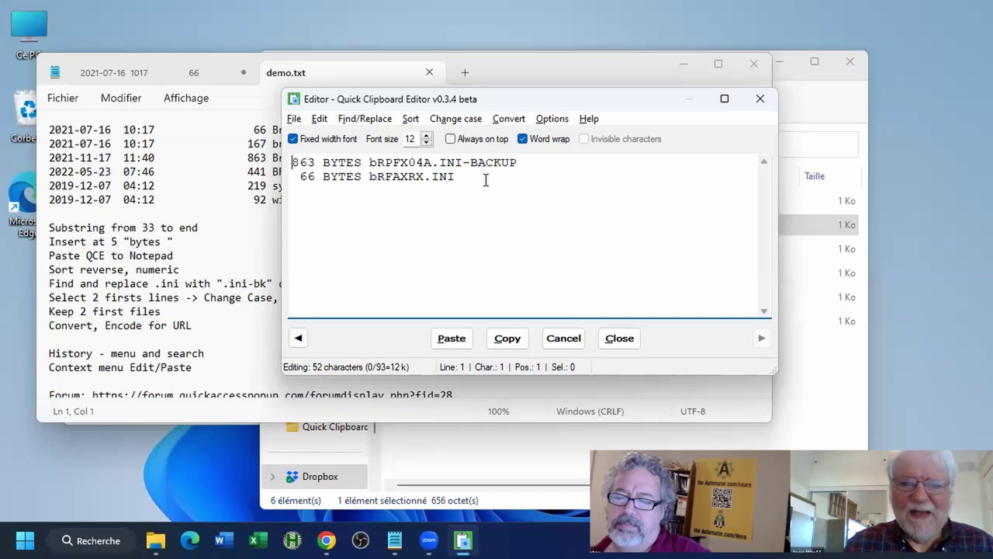
- Open the Quick Clipboard Editor website's Features / Help page from the editor and go to its Convert section
click(516, 120)
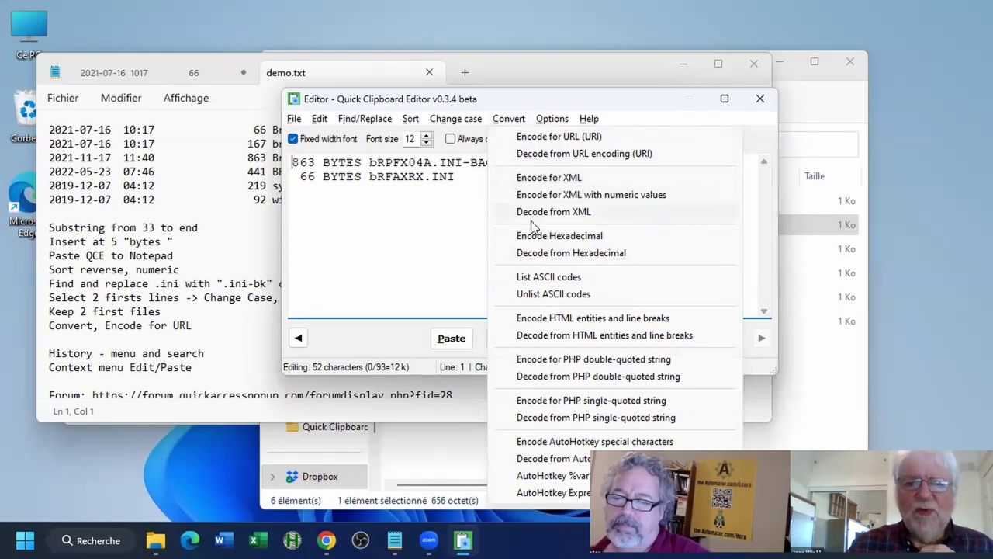
click(449, 235)
click(587, 118)
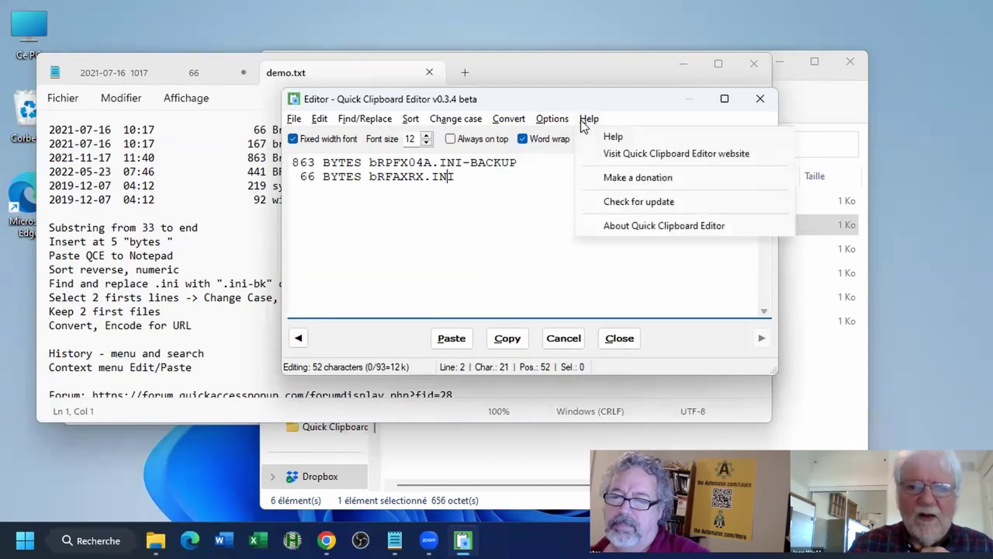
click(609, 153)
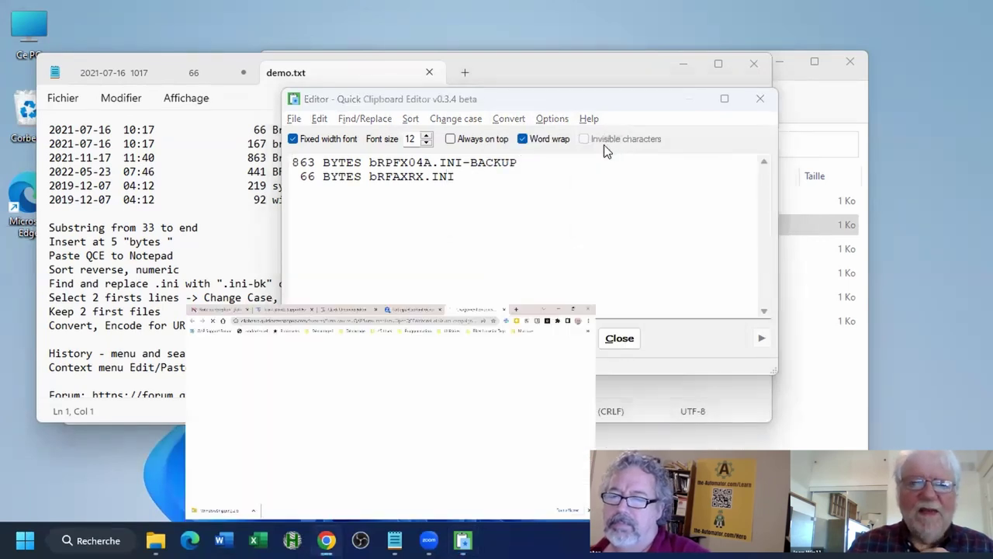
scroll(320, 226, down, 1)
scroll(320, 226, up, 1)
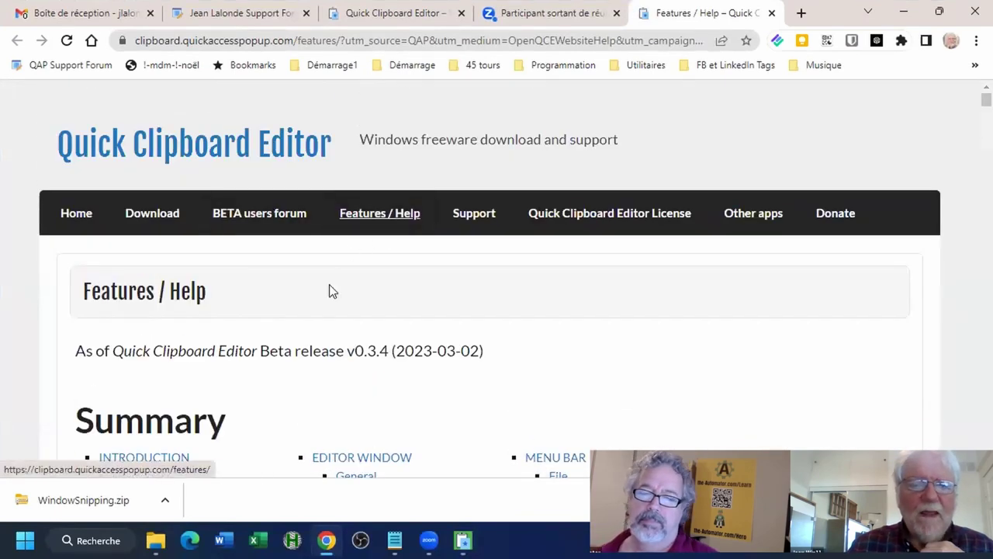
scroll(329, 291, down, 4)
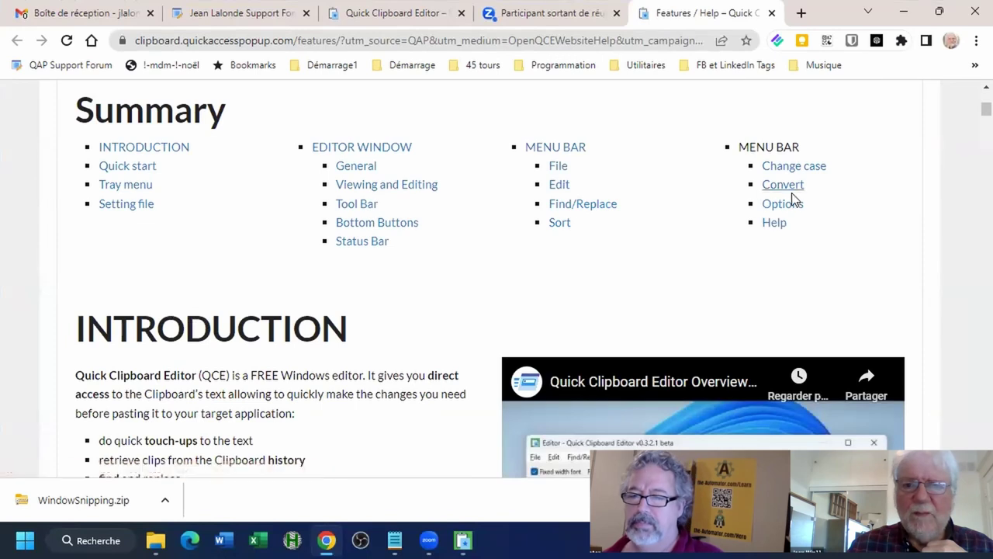
click(785, 187)
- Examine the help examples for URL, XML and hexadecimal encoding and for listing ASCII codes
scroll(456, 255, down, 1)
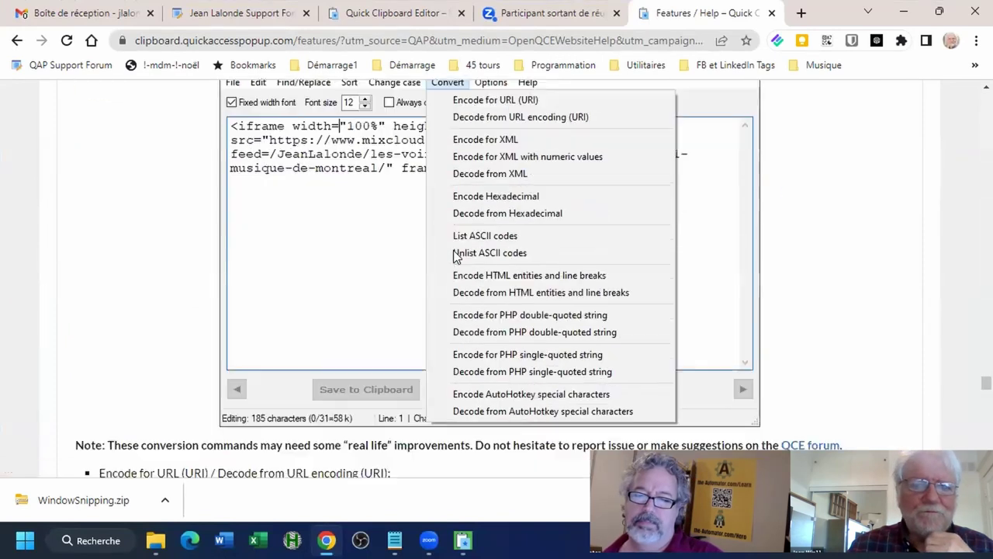
scroll(455, 256, down, 5)
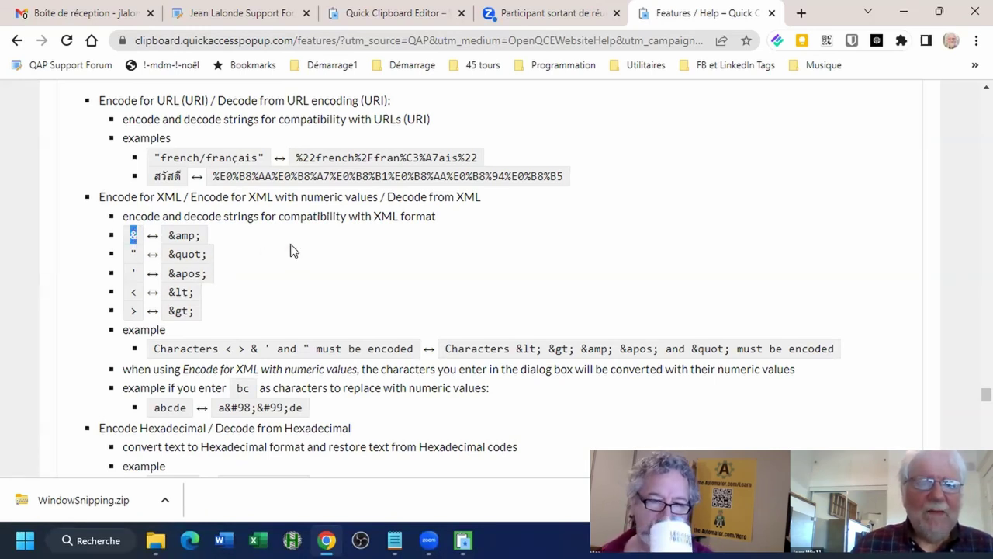
drag(165, 232, 224, 245)
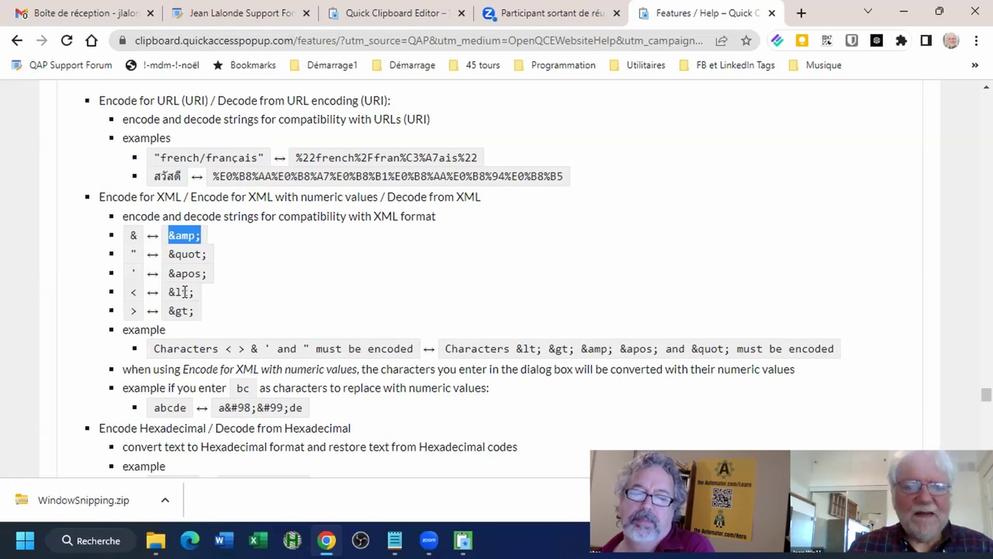
scroll(181, 298, down, 2)
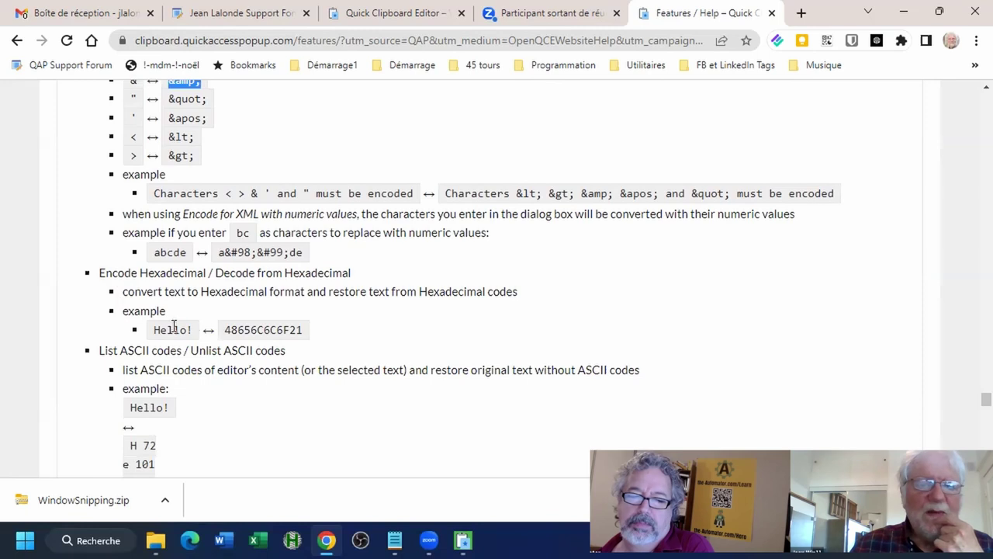
double_click(175, 329)
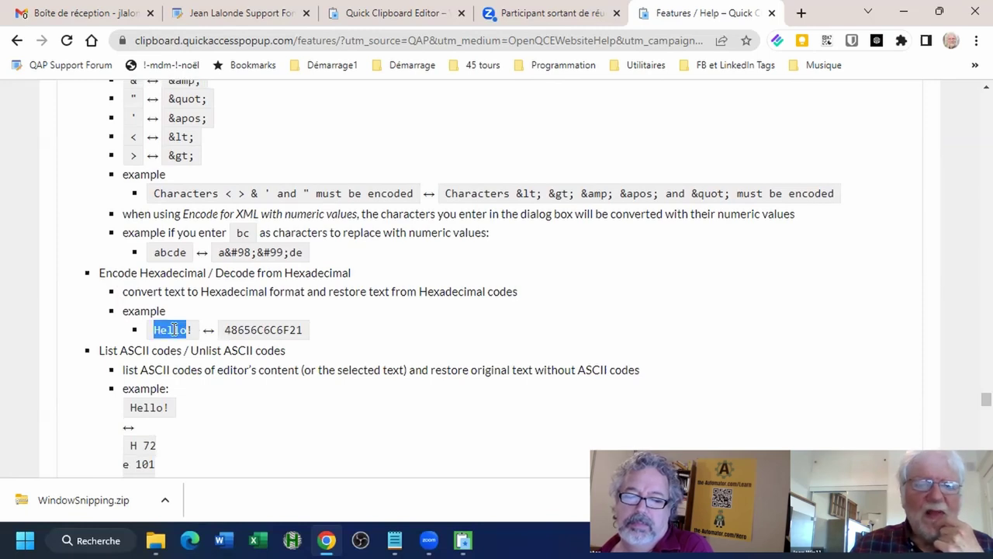
click(228, 333)
click(224, 334)
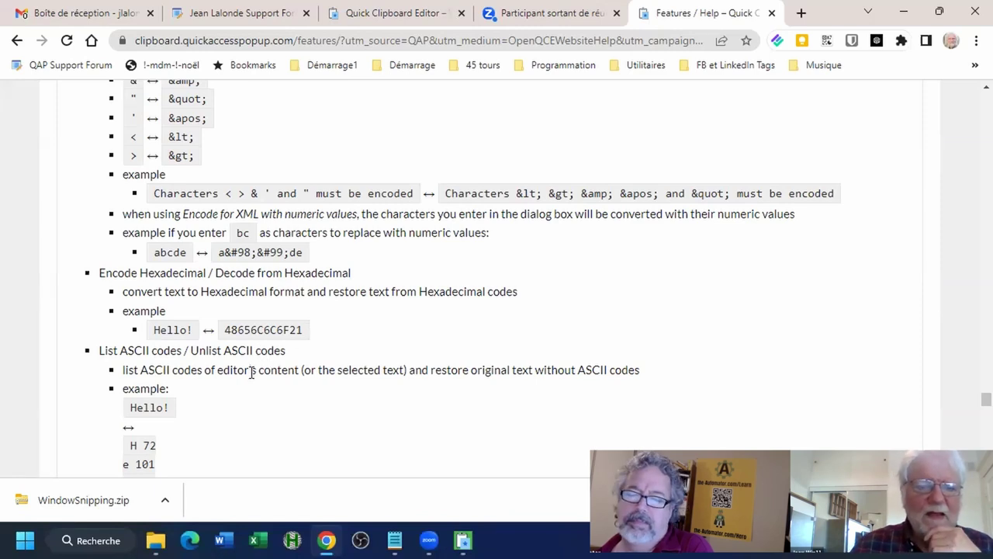
scroll(251, 384, down, 3)
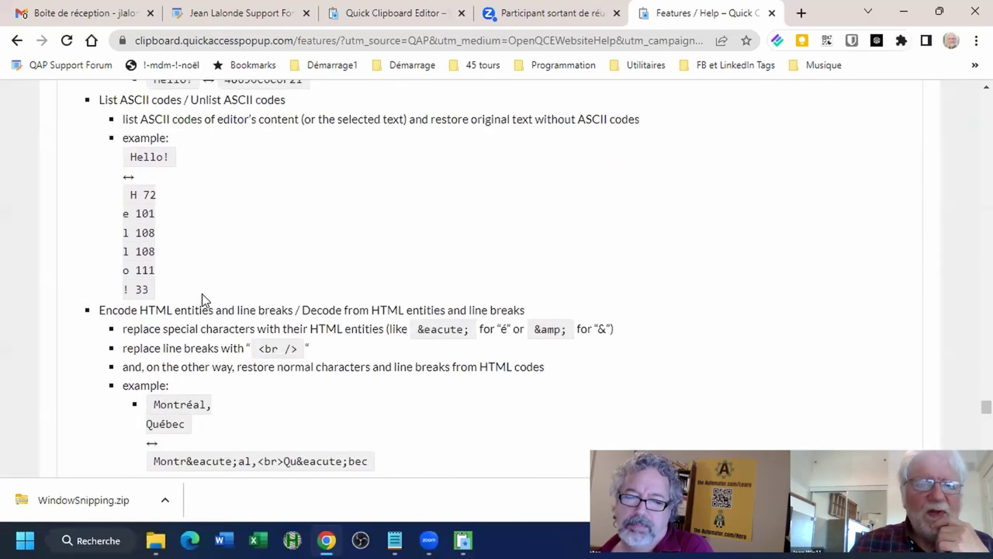
scroll(202, 298, up, 1)
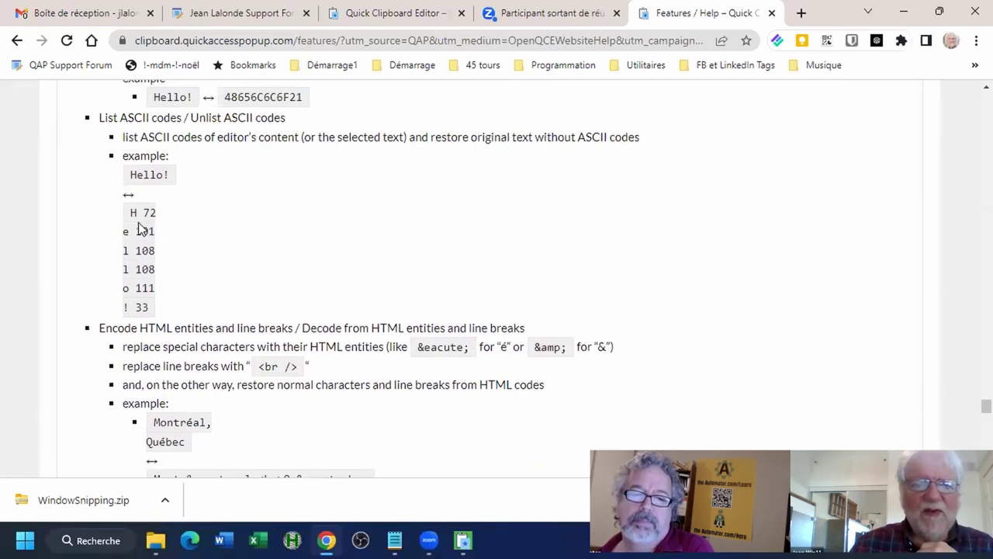
- Switch to Quick Clipboard Editor, reduce the text to "863 BYTES" and list its ASCII codes
key(alt+Tab)
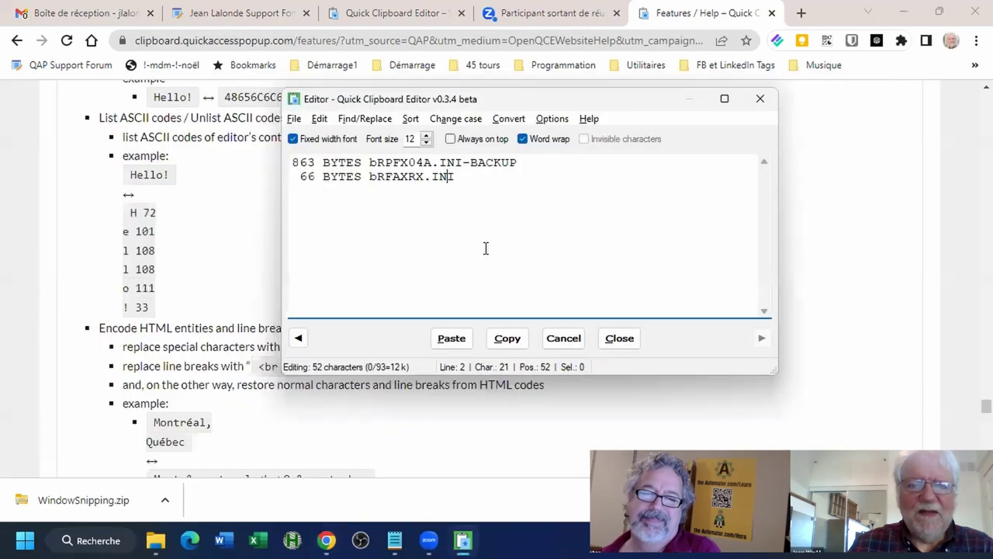
drag(457, 177, 362, 163)
key(BackSpace)
click(508, 118)
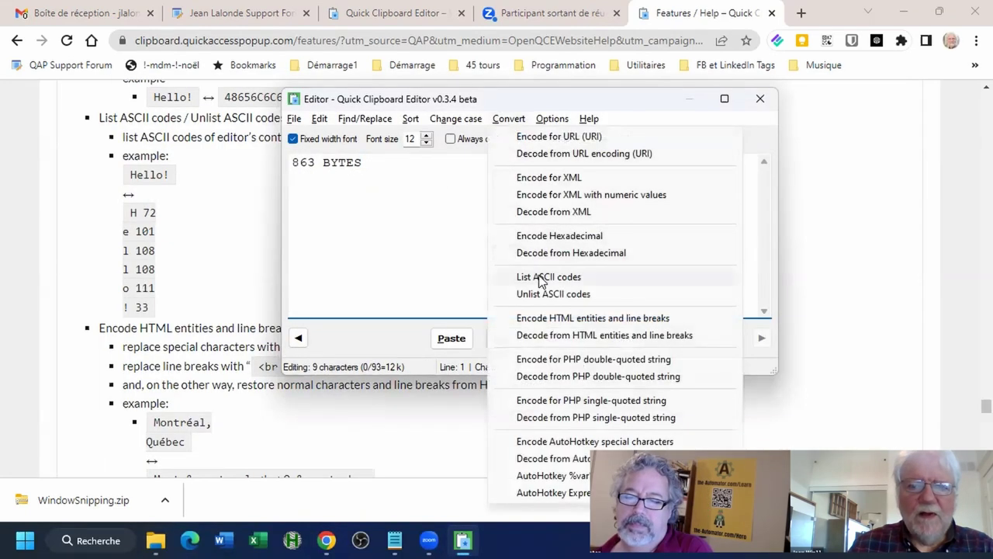
click(541, 277)
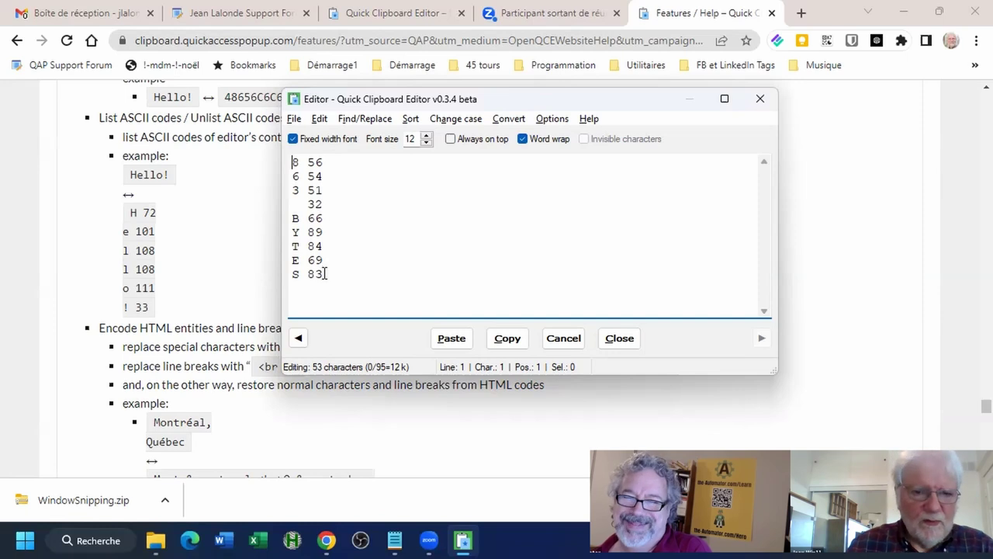
- Restore the original text from the ASCII code list with Unlist ASCII codes, and leave the editor for the help page
click(503, 120)
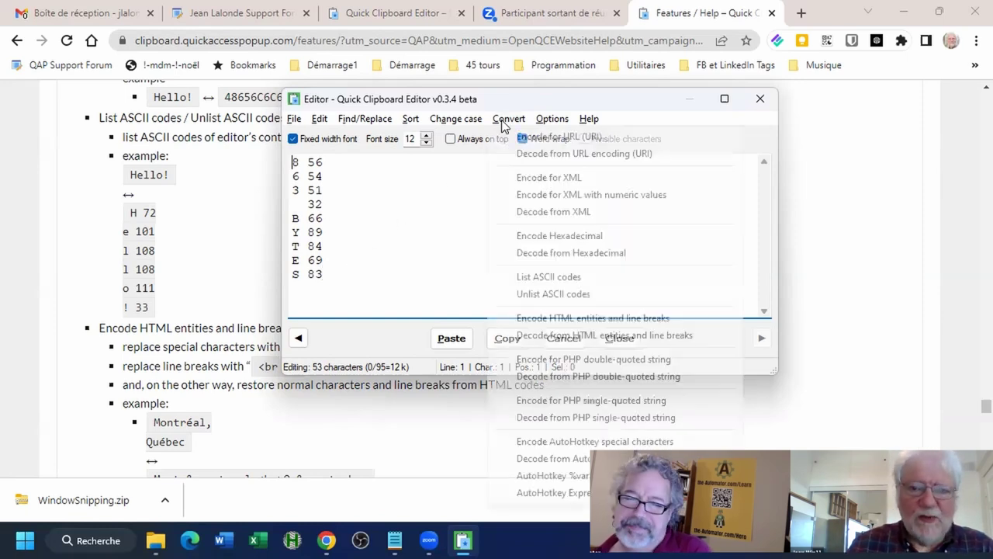
click(521, 293)
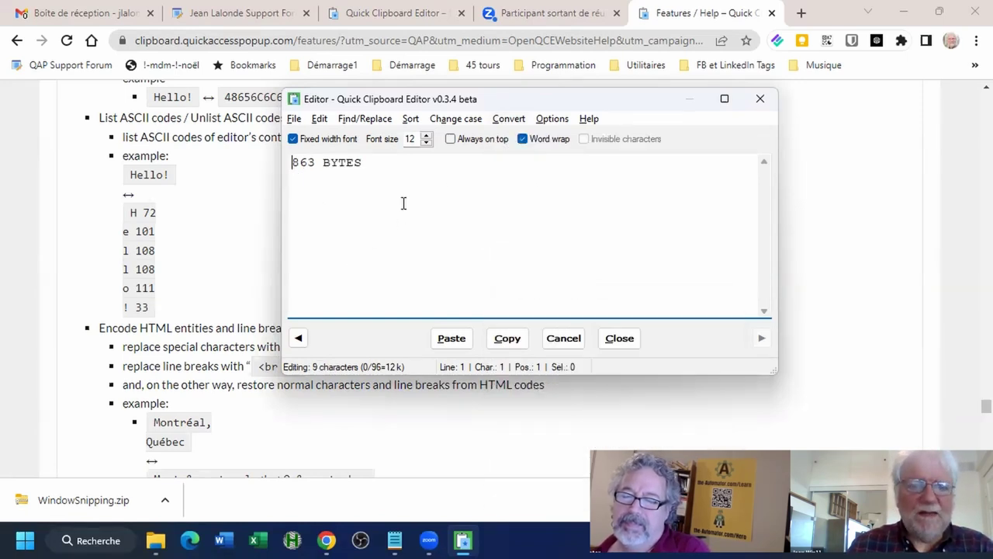
key(Escape)
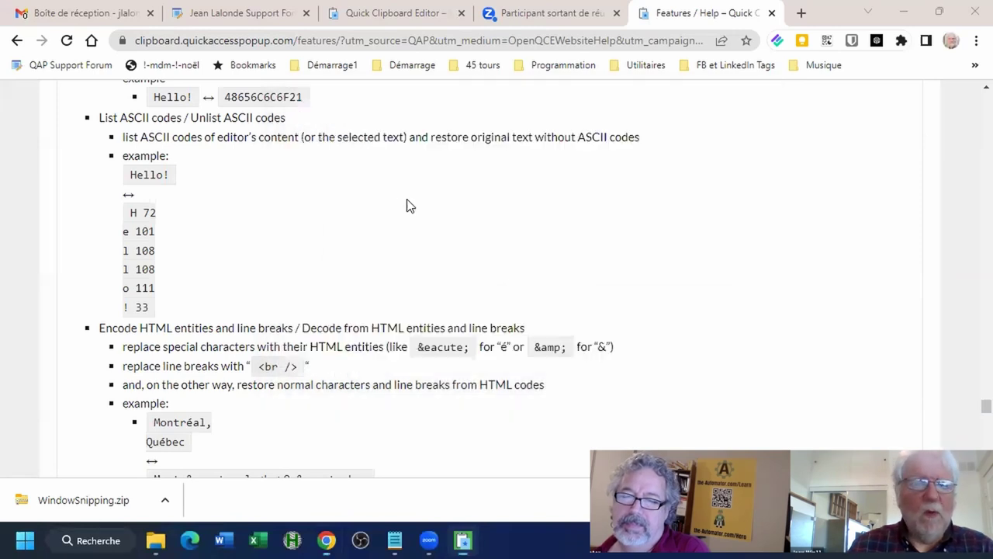
- Examine the help entries on HTML entities and line breaks, PHP quoted strings and AutoHotkey conversions, including the Montréal, Québec example
scroll(355, 306, down, 3)
scroll(341, 279, up, 1)
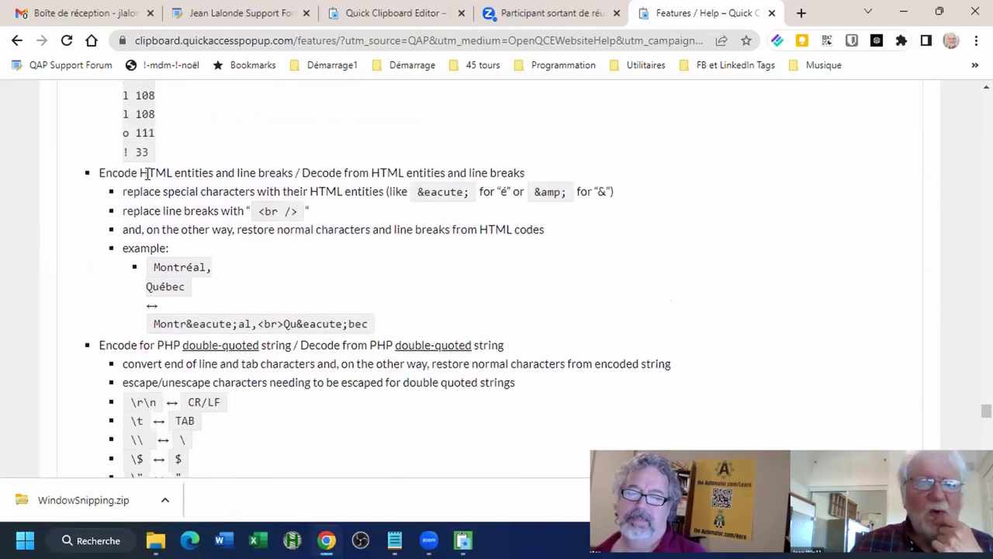
drag(154, 266, 208, 287)
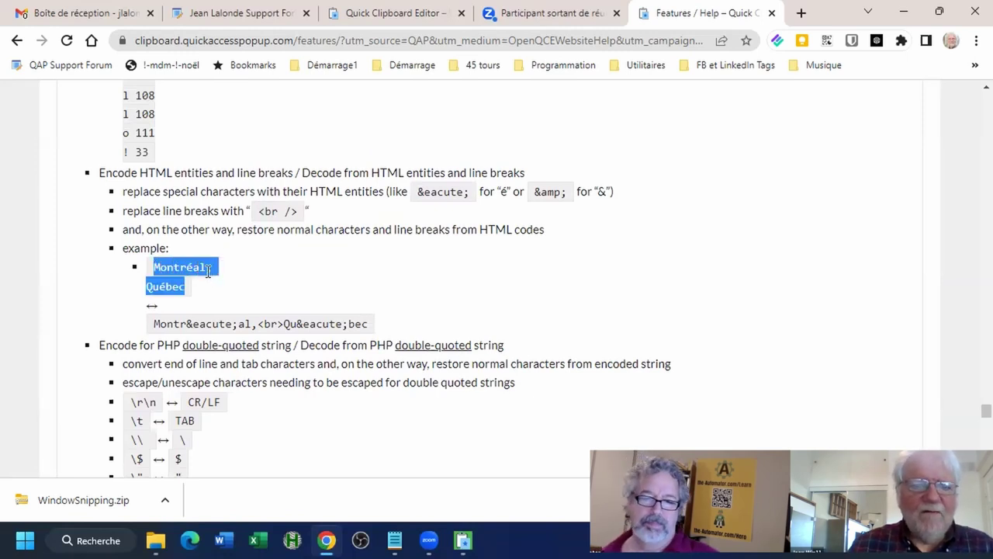
click(207, 268)
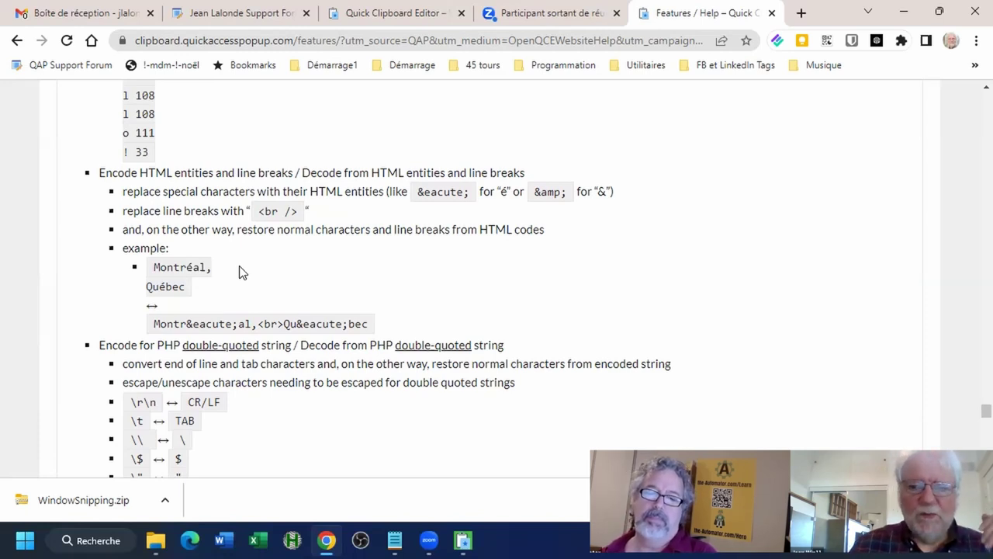
drag(186, 269, 190, 268)
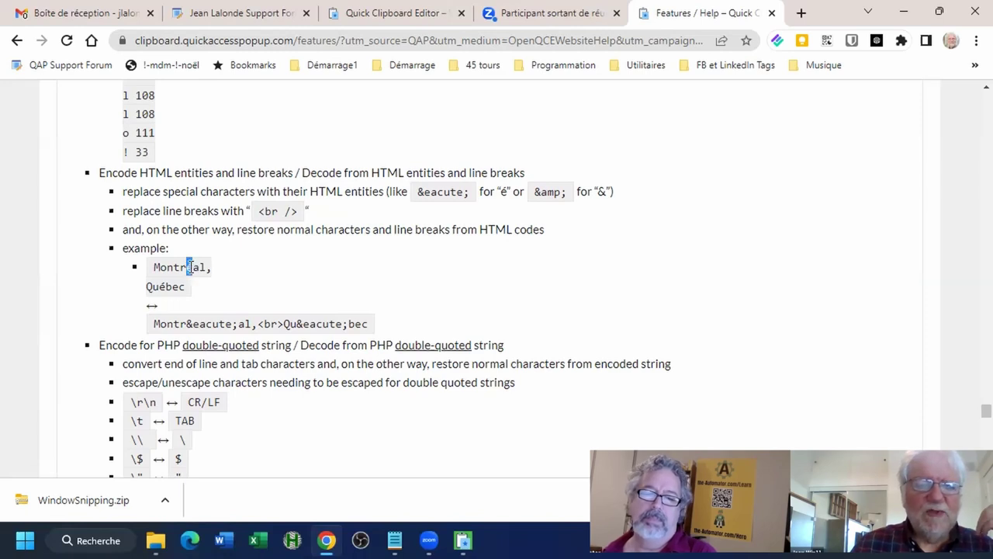
click(183, 268)
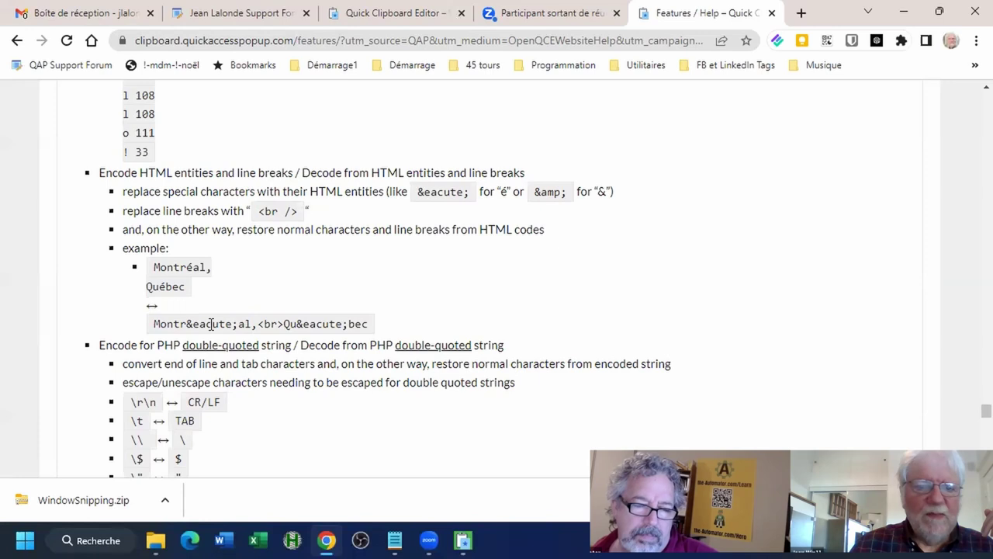
drag(188, 325, 278, 323)
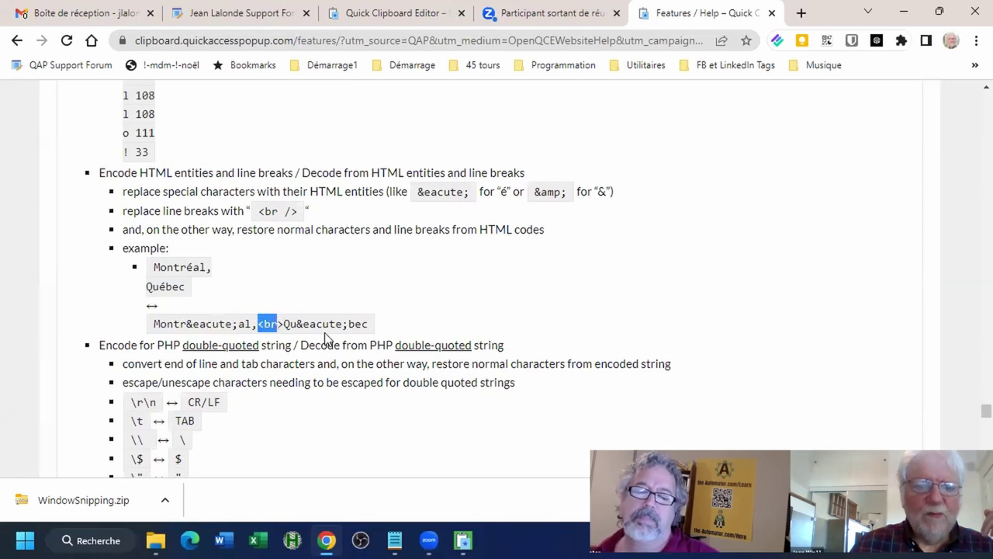
scroll(326, 340, down, 3)
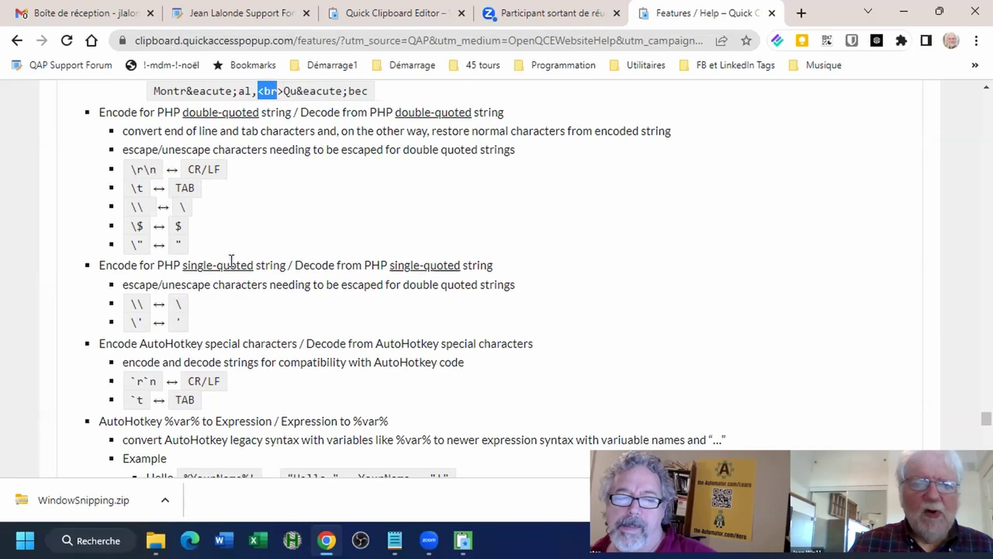
scroll(225, 305, down, 2)
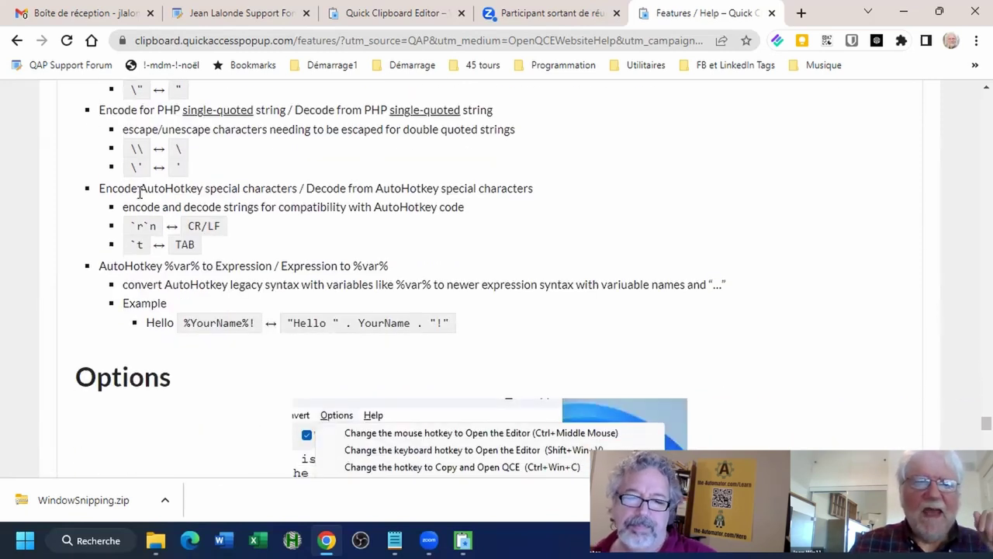
- Copy the "Hello %YourName%!" example from the help page, replace the whole editor content with it and select %YourName%
drag(147, 321, 256, 325)
key(ctrl+c)
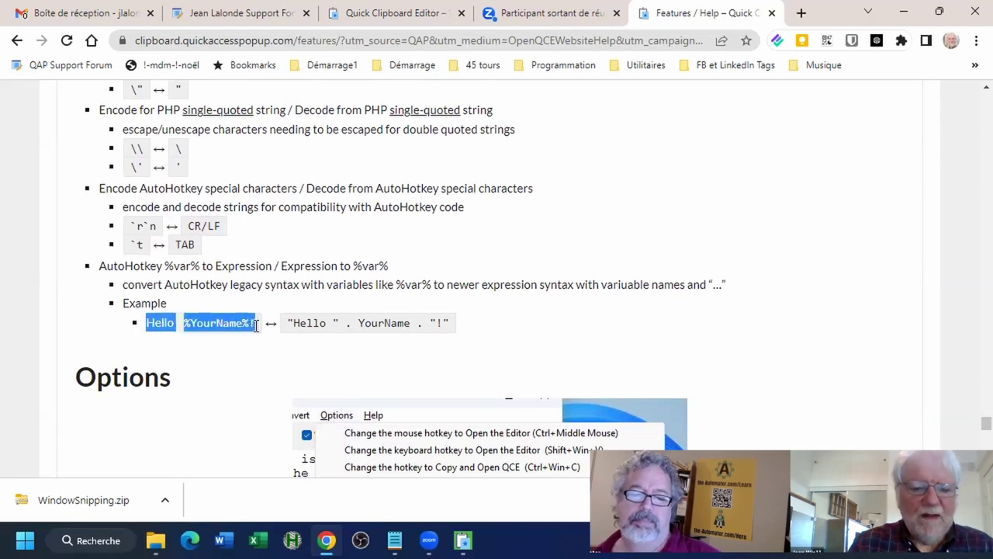
key(alt+Tab)
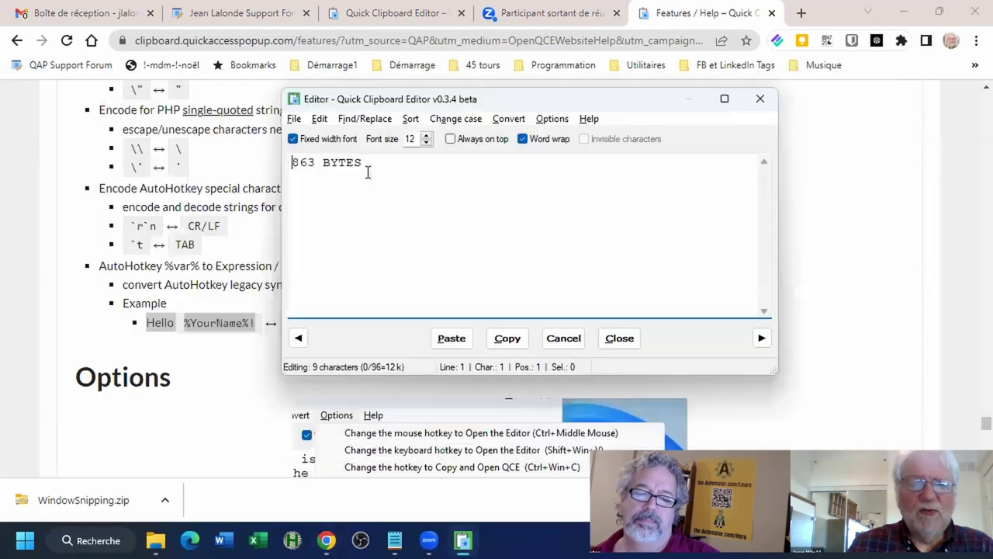
key(ctrl+a)
key(ctrl+v)
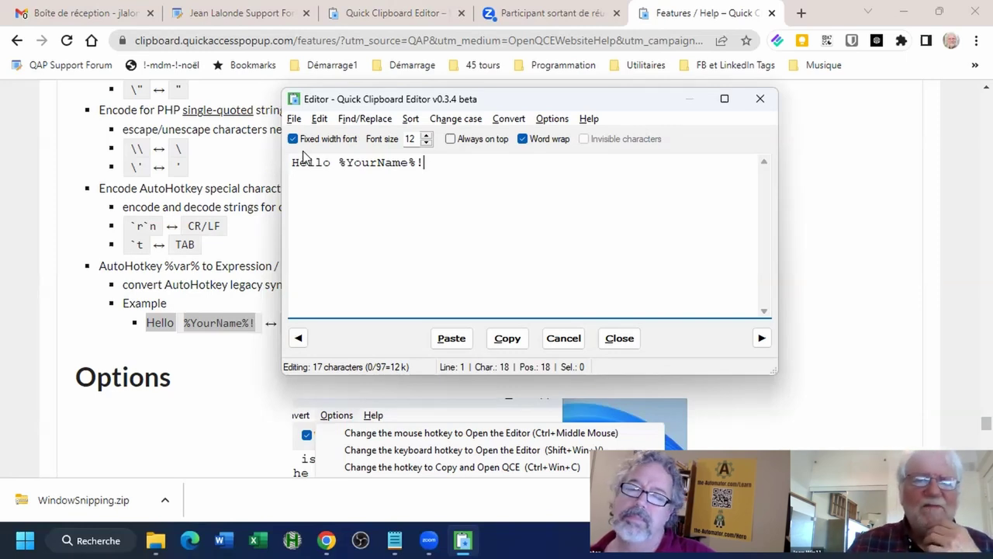
drag(339, 162, 415, 162)
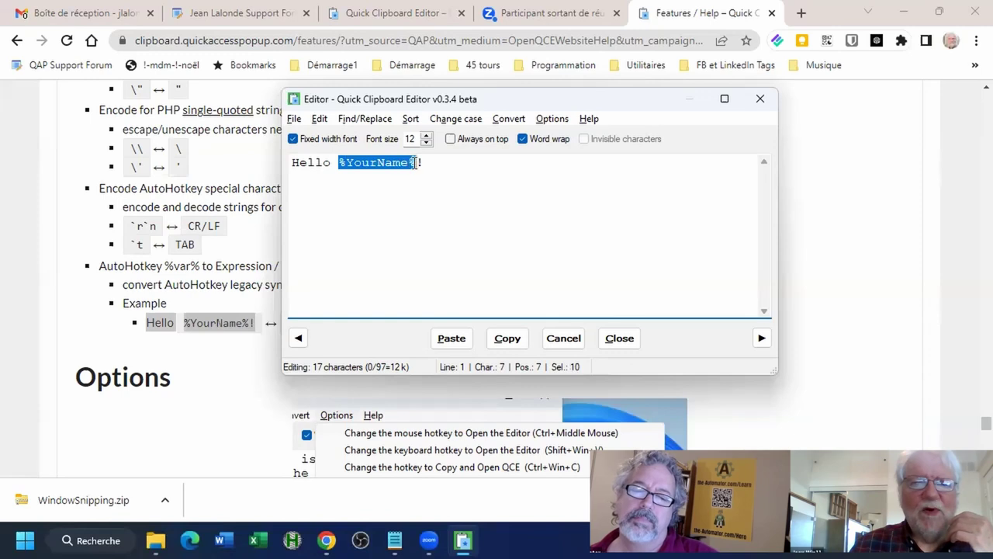
- Convert the whole "Hello %YourName%!" text with AutoHotkey %var% to Expression and highlight the quoted string and YourName in the result
click(450, 169)
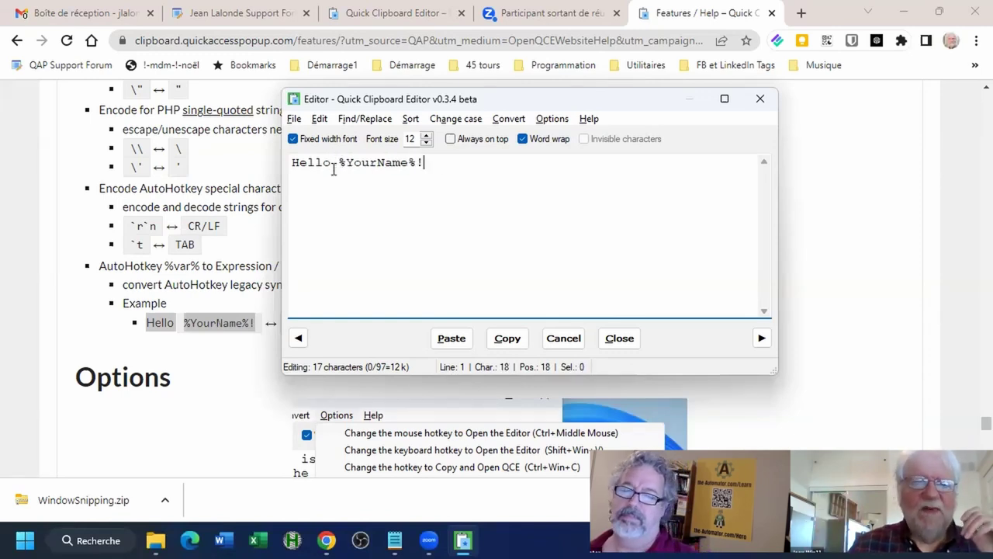
drag(443, 162, 304, 148)
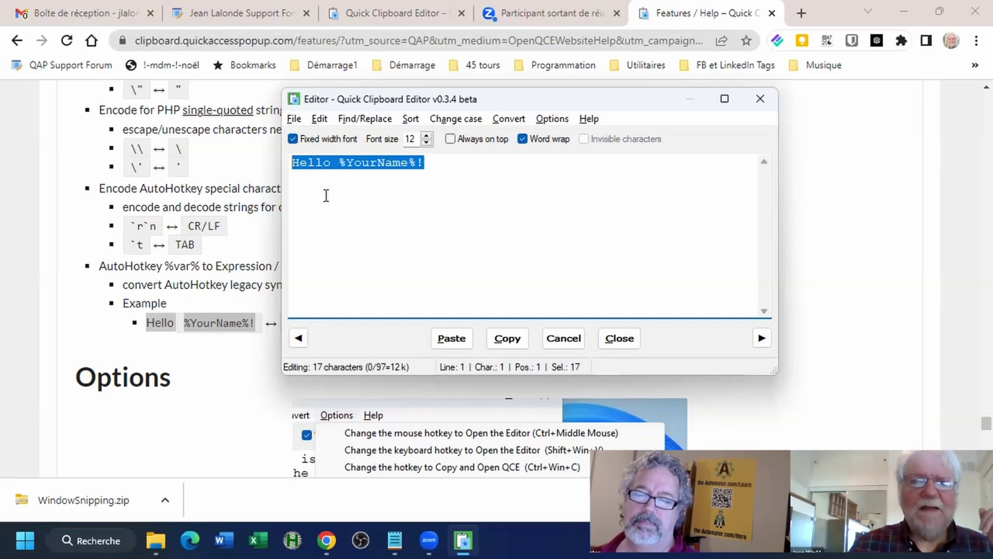
click(509, 119)
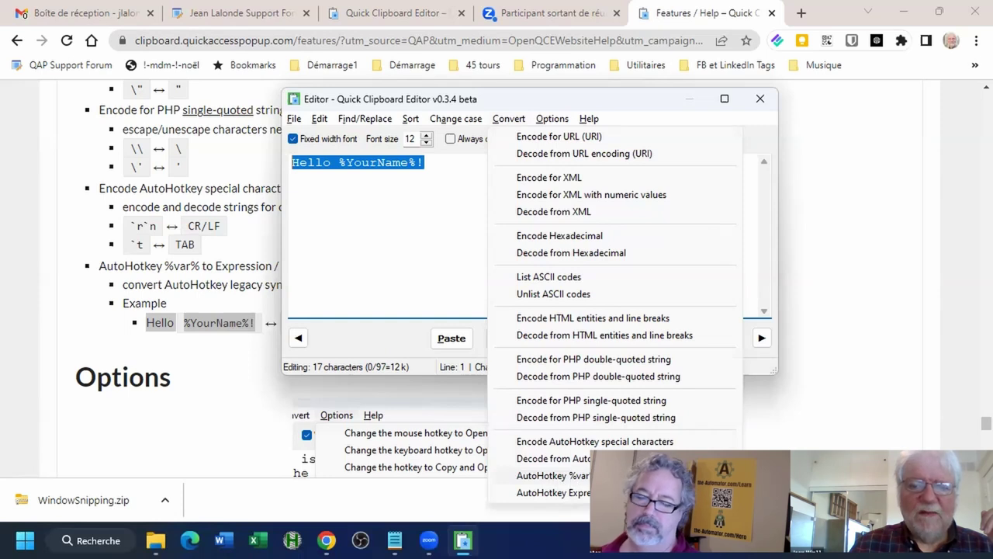
click(575, 475)
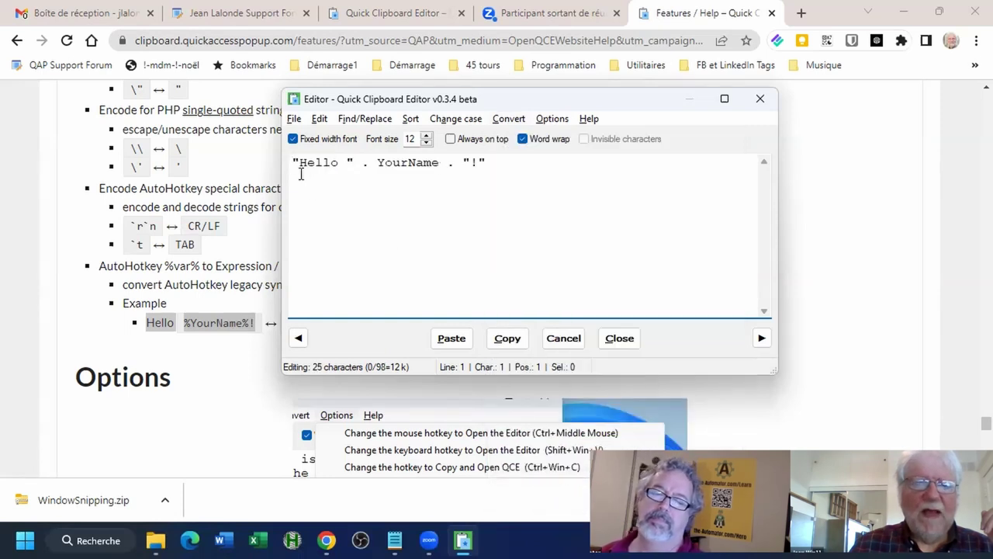
drag(294, 162, 349, 162)
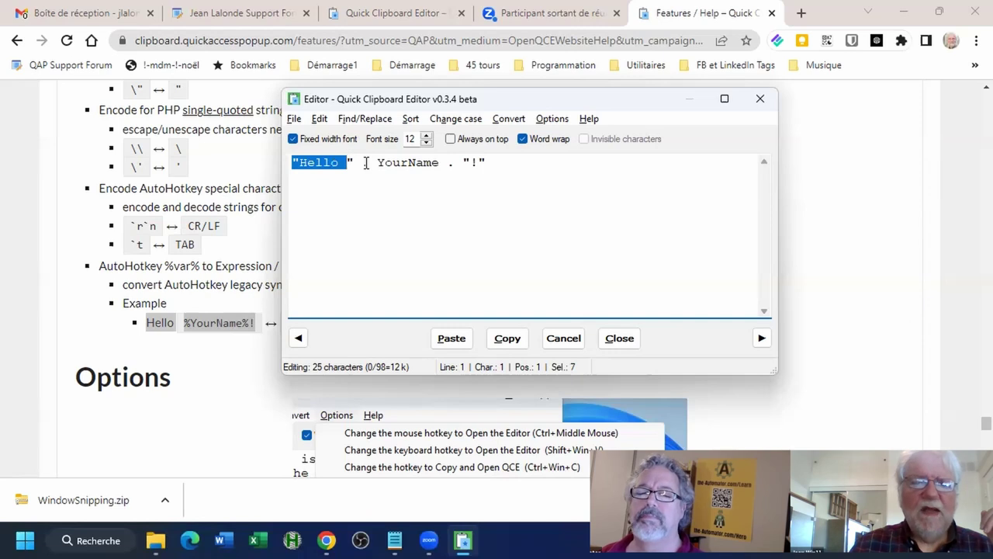
click(365, 163)
double_click(404, 163)
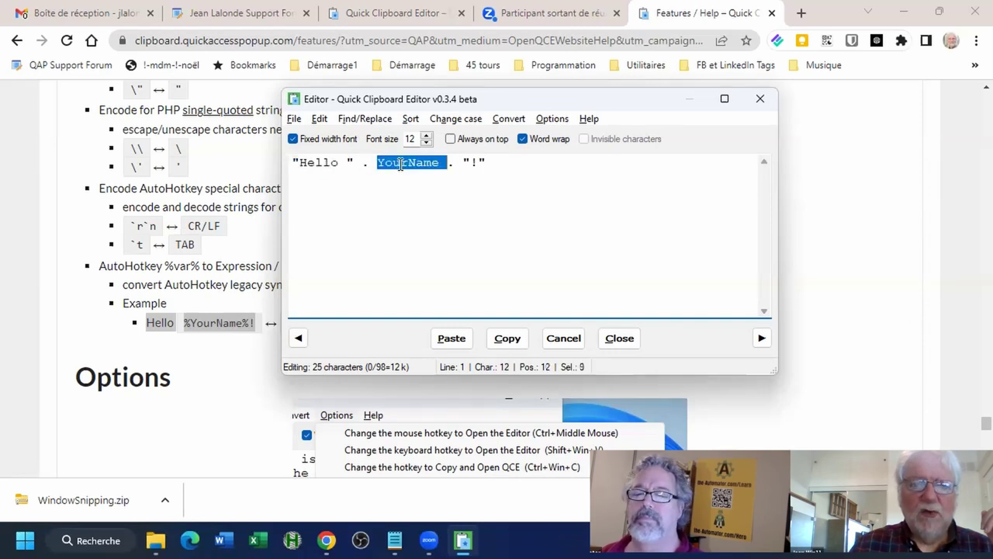
click(464, 163)
click(485, 163)
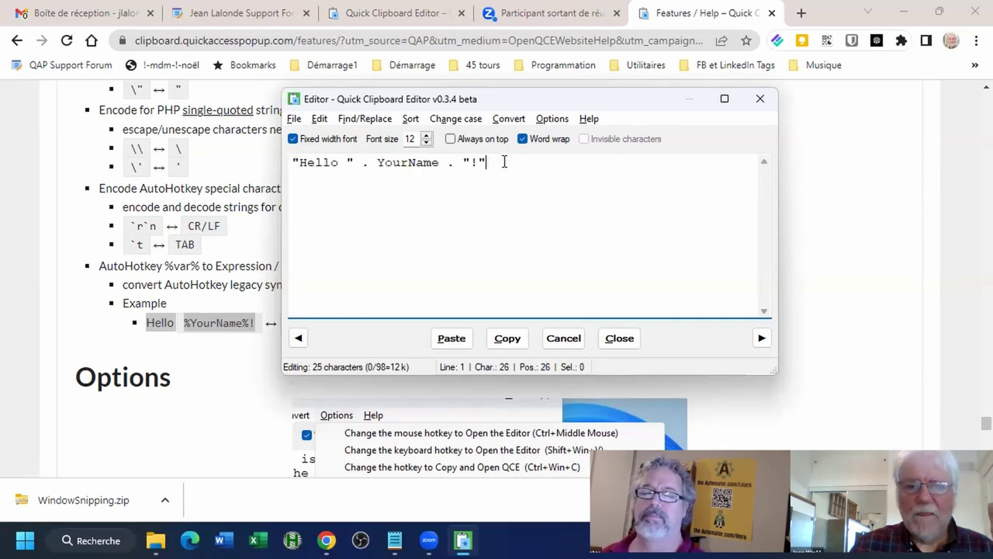
- Convert the text back from AutoHotkey Expression to %var% syntax and highlight the whole restored line
click(517, 120)
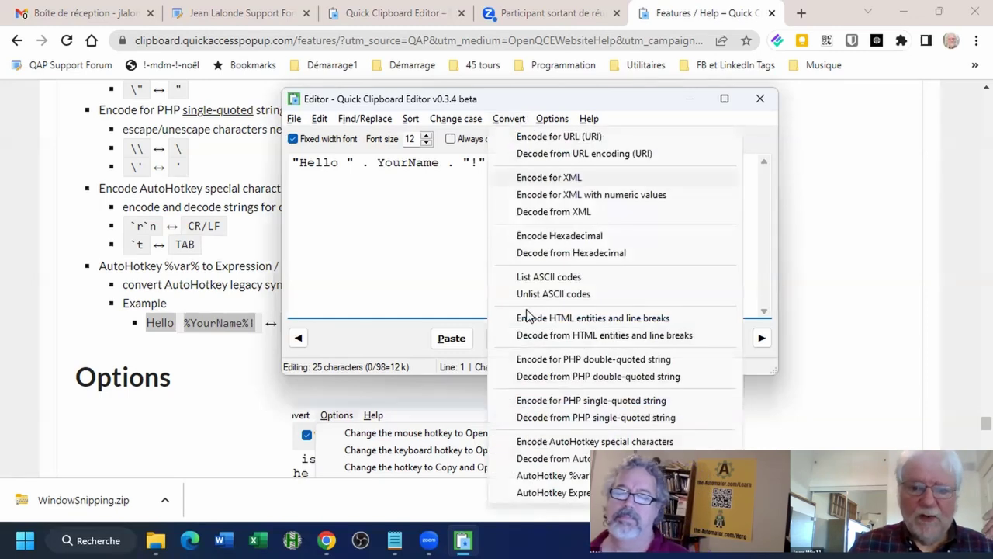
click(575, 493)
drag(427, 163, 267, 148)
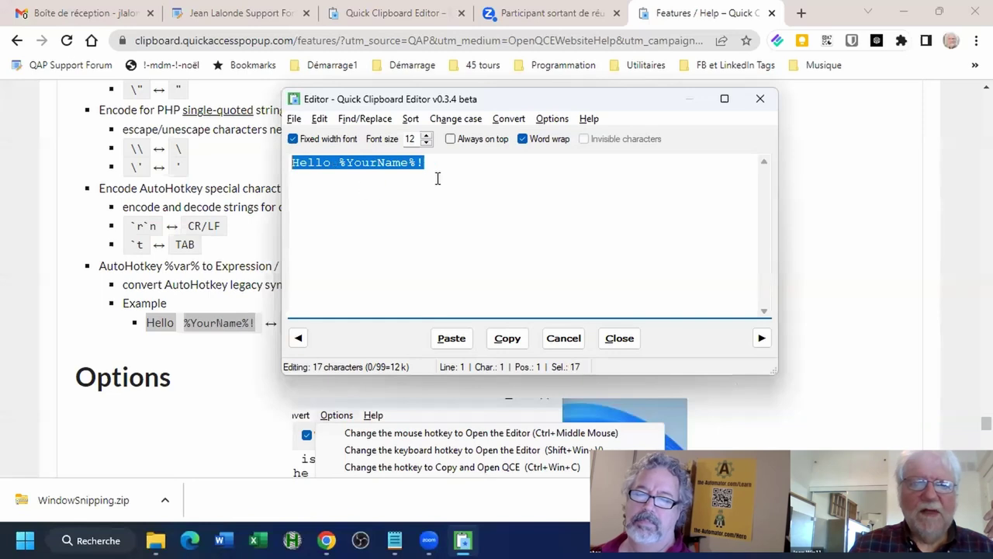
click(438, 178)
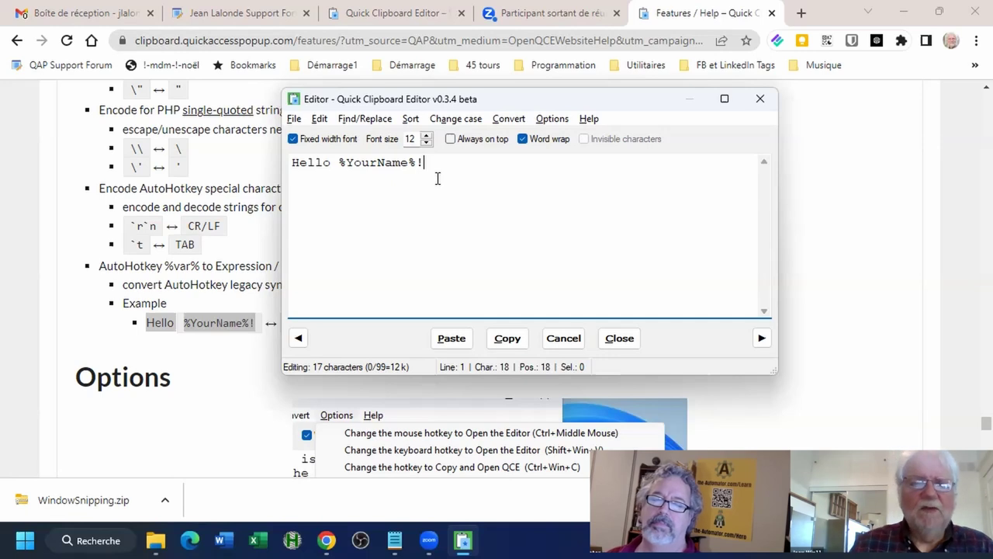
- Return to the help page and examine the AutoHotkey special character codes for CR/LF and TAB
click(500, 119)
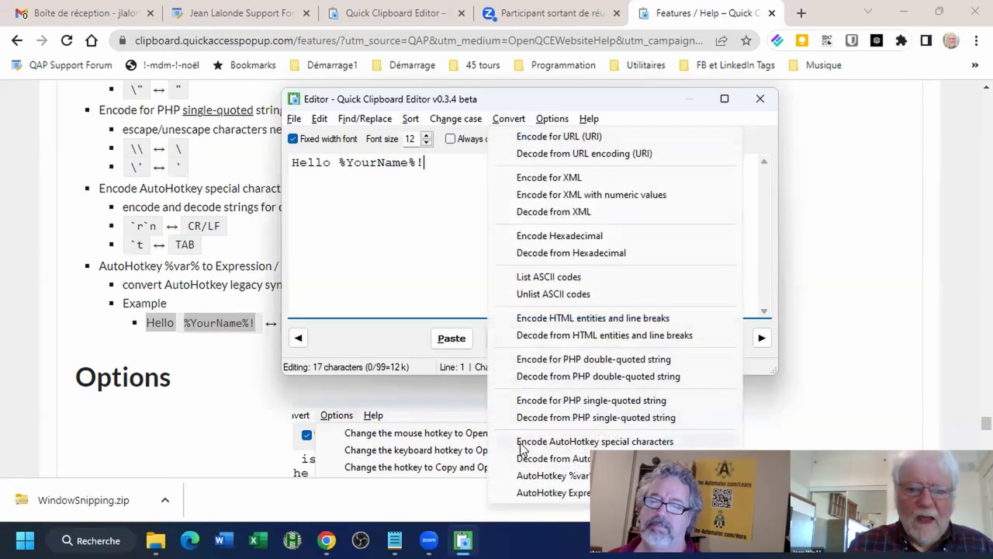
click(401, 281)
scroll(225, 347, up, 2)
scroll(155, 349, down, 1)
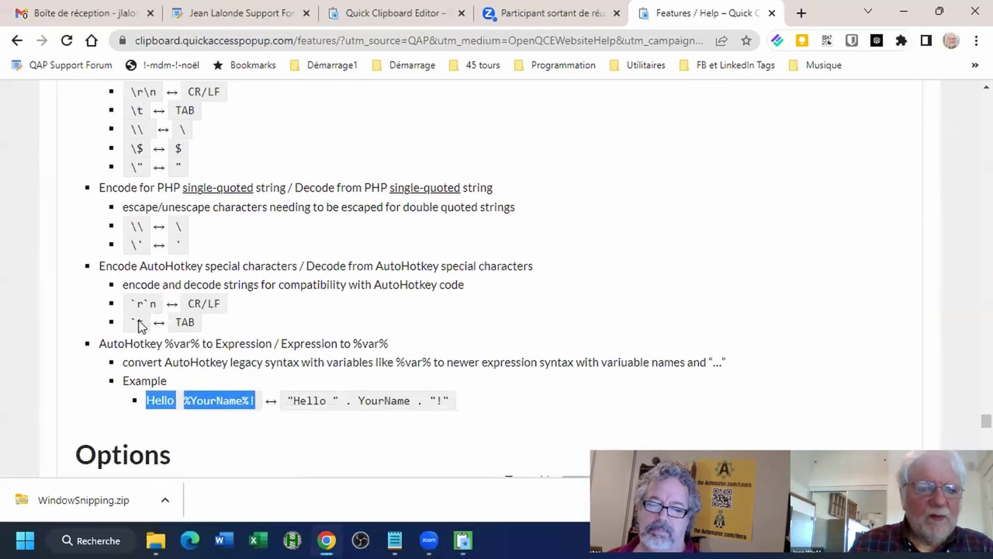
drag(131, 304, 148, 305)
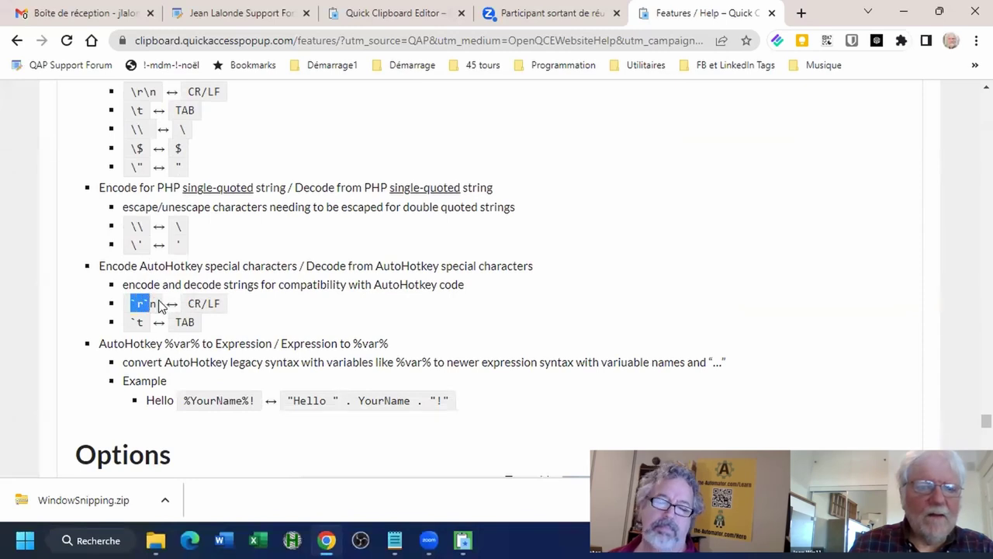
click(189, 302)
drag(188, 303, 220, 303)
drag(131, 321, 211, 324)
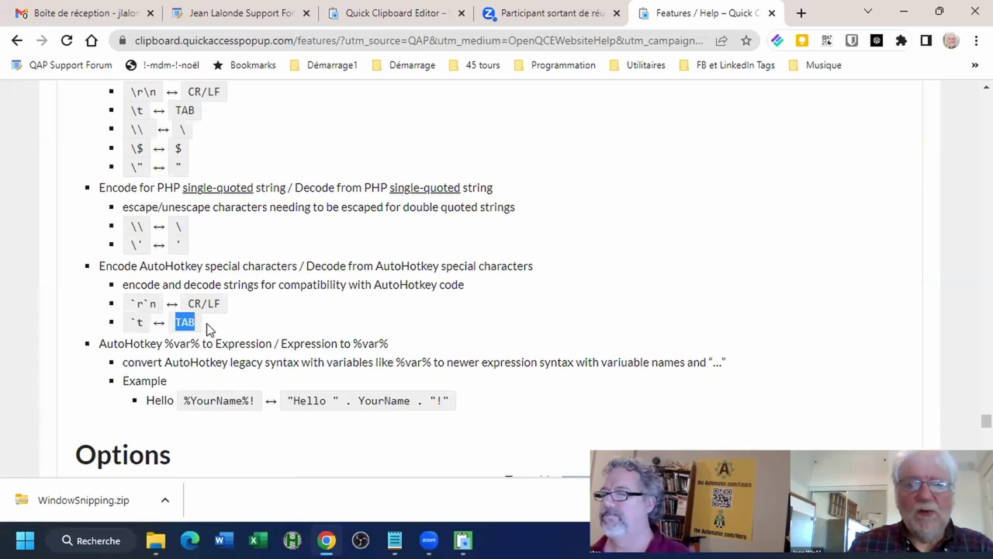
- Switch back to Quick Clipboard Editor, look over its editing commands and options, and open QuickClipboardEditor.ini for editing
key(alt+Tab)
click(508, 120)
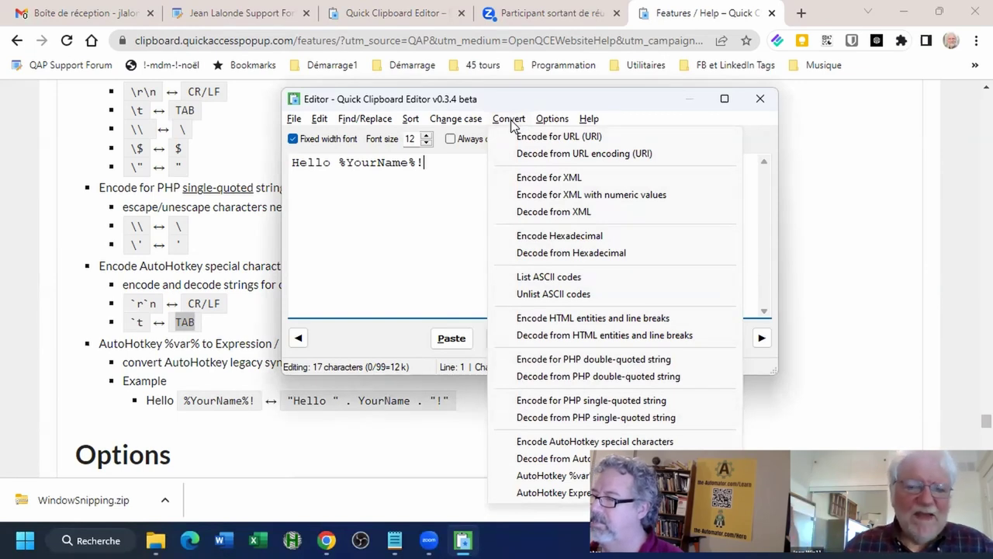
mouse_move(393, 118)
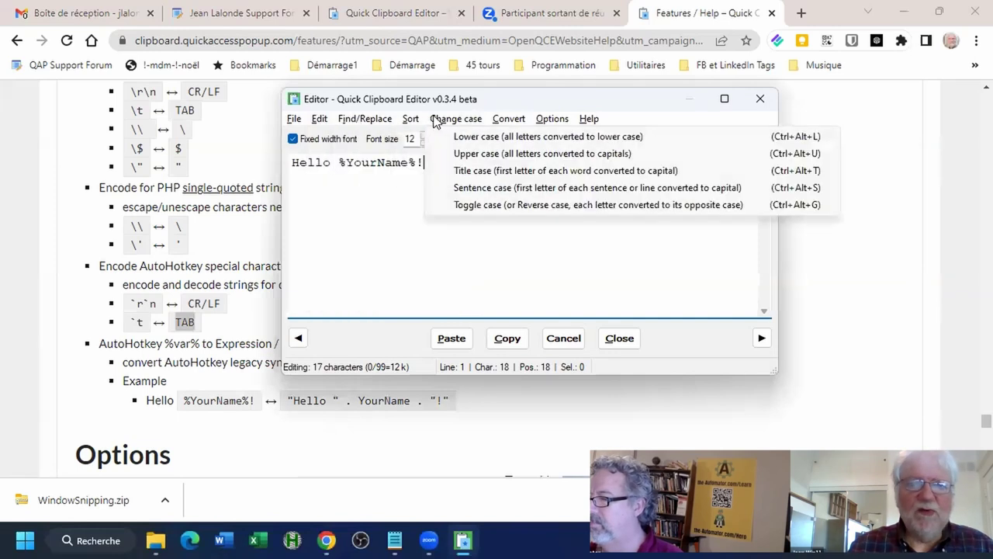
mouse_move(349, 124)
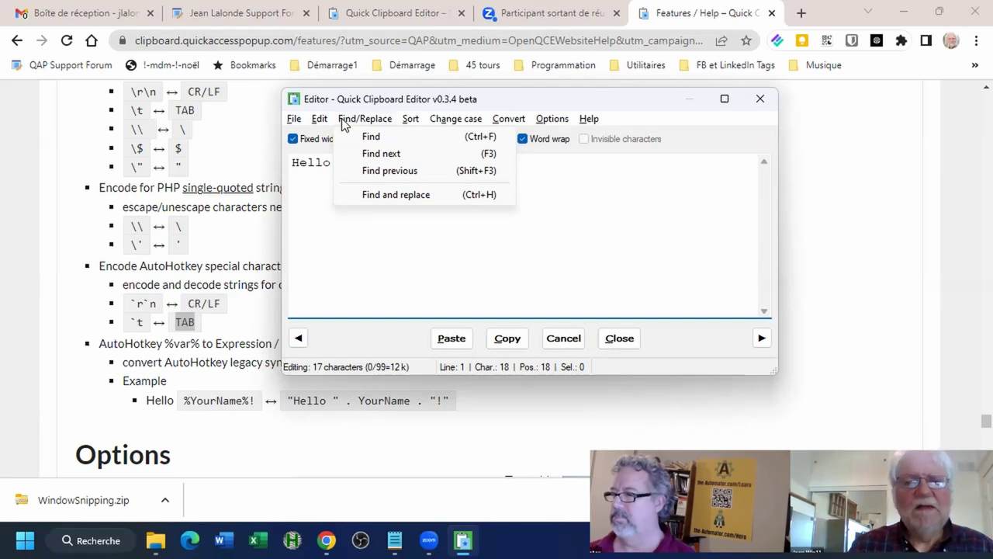
mouse_move(506, 121)
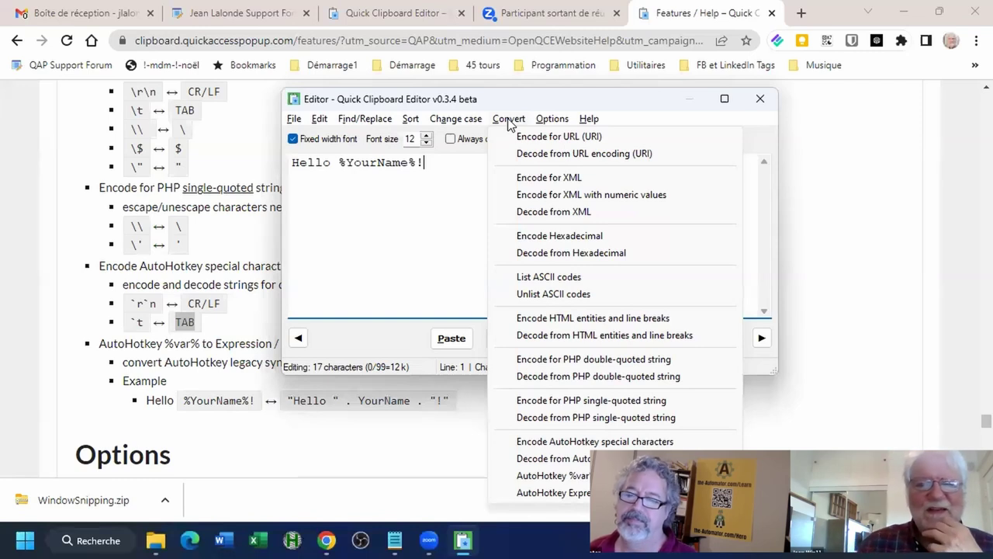
mouse_move(551, 123)
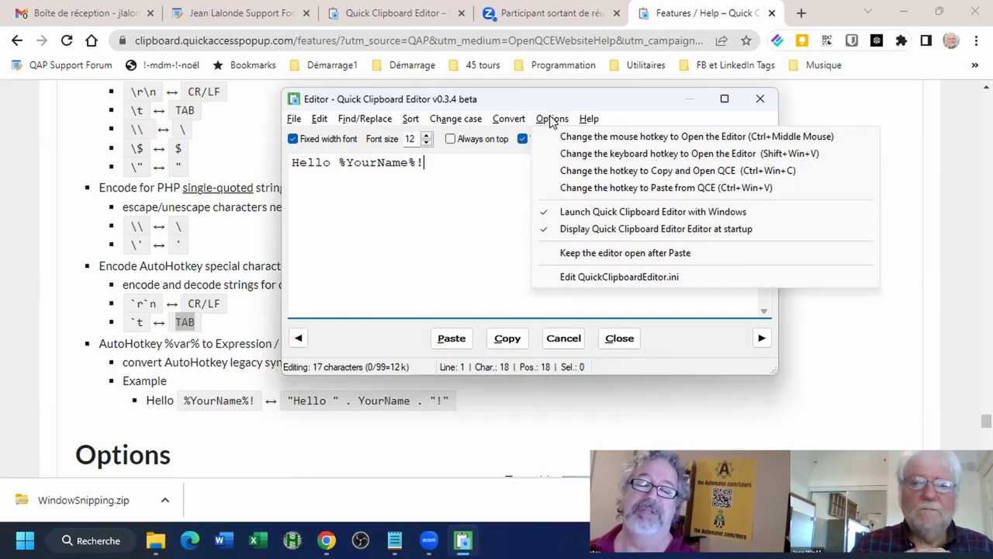
mouse_move(516, 120)
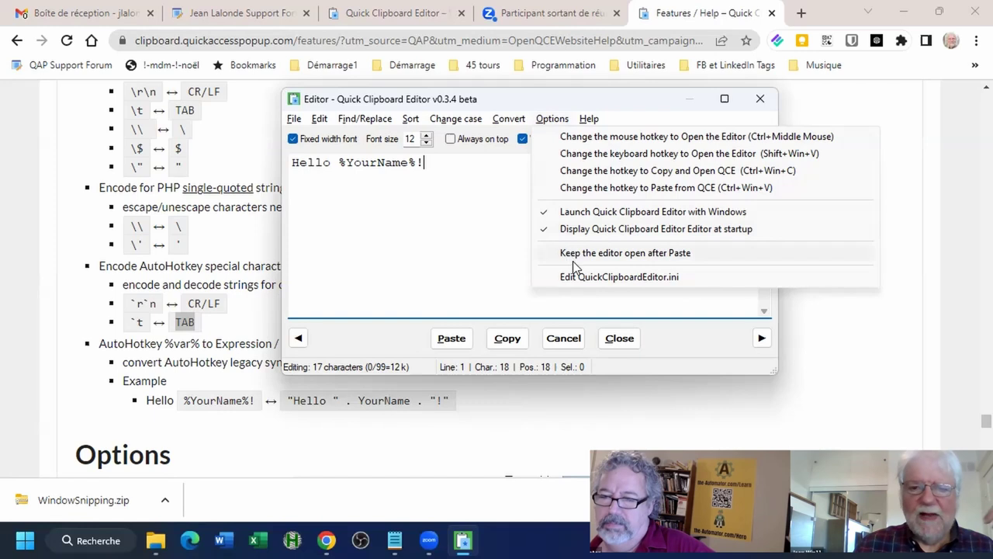
click(619, 278)
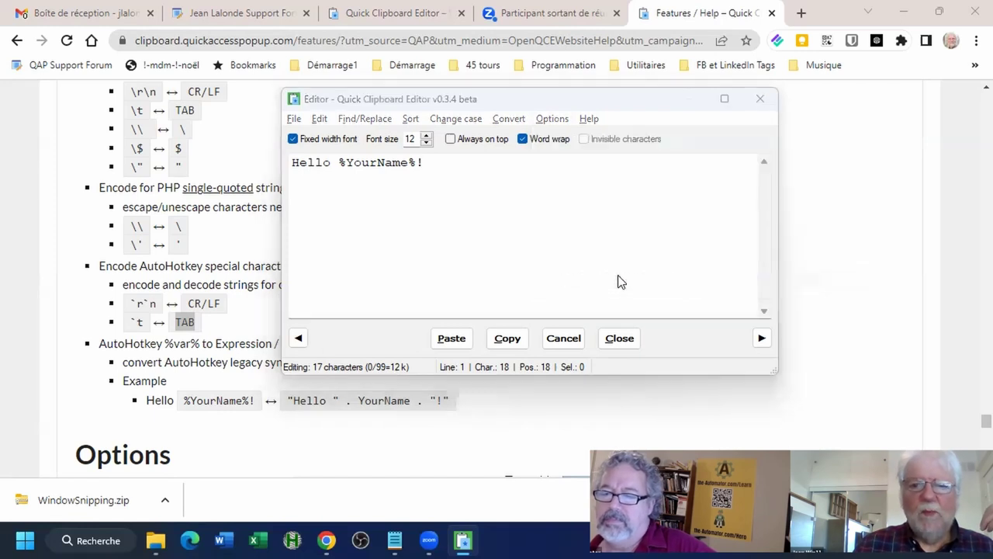
click(613, 318)
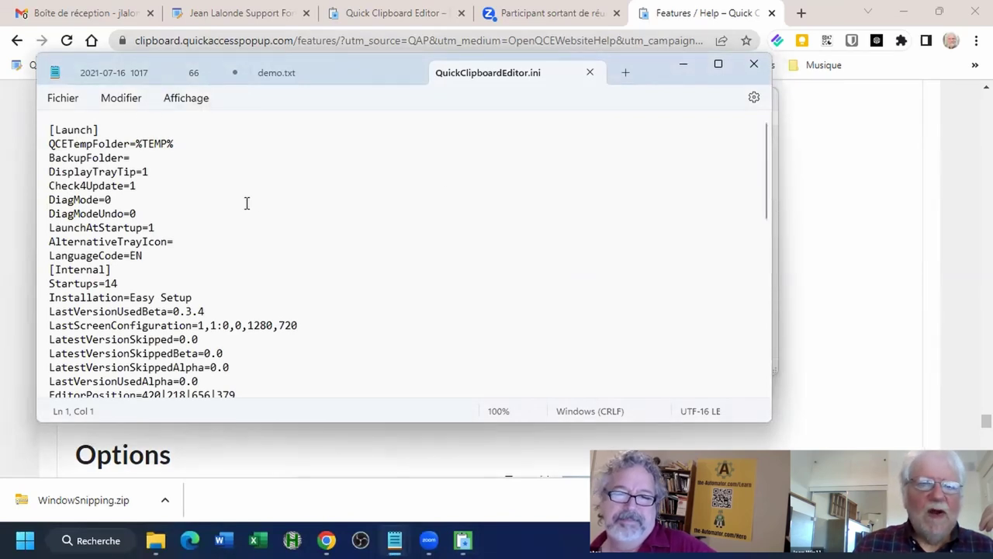
- Look through the settings in QuickClipboardEditor.ini and close it, keeping the unsaved file listing open in Notepad
scroll(247, 203, down, 10)
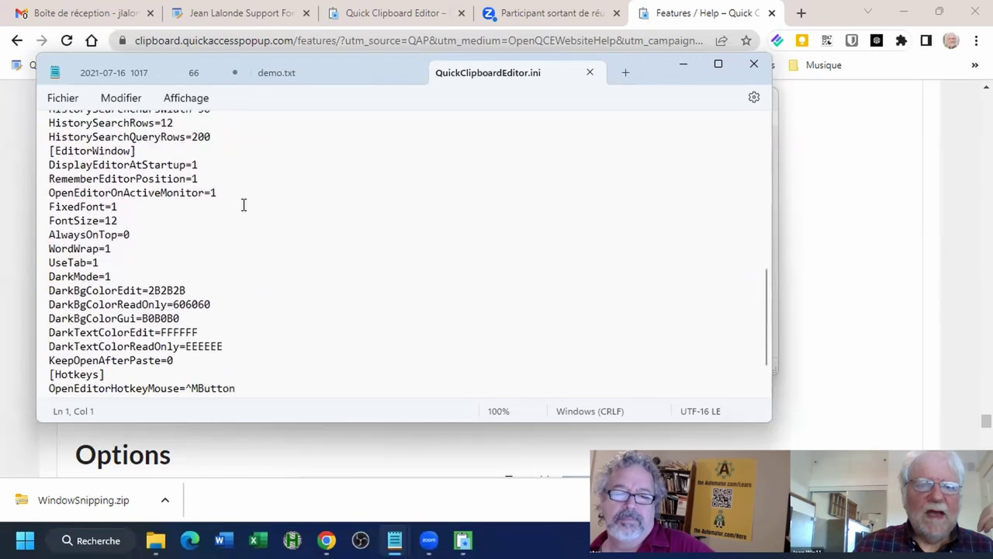
scroll(244, 204, up, 10)
click(754, 63)
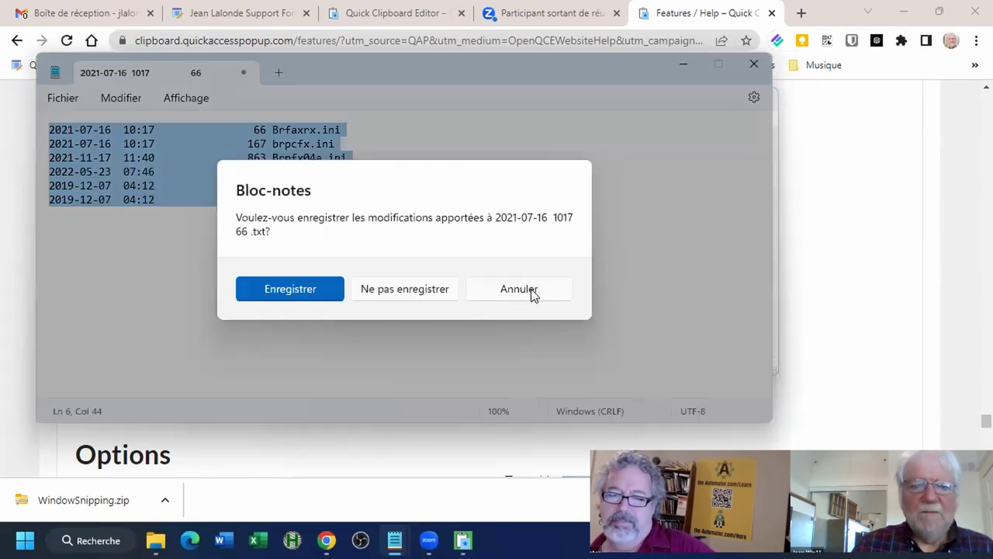
click(532, 293)
- Switch to the help page in the browser, open the description of settings values and examine the Launch and Hotkeys settings
key(alt+Tab)
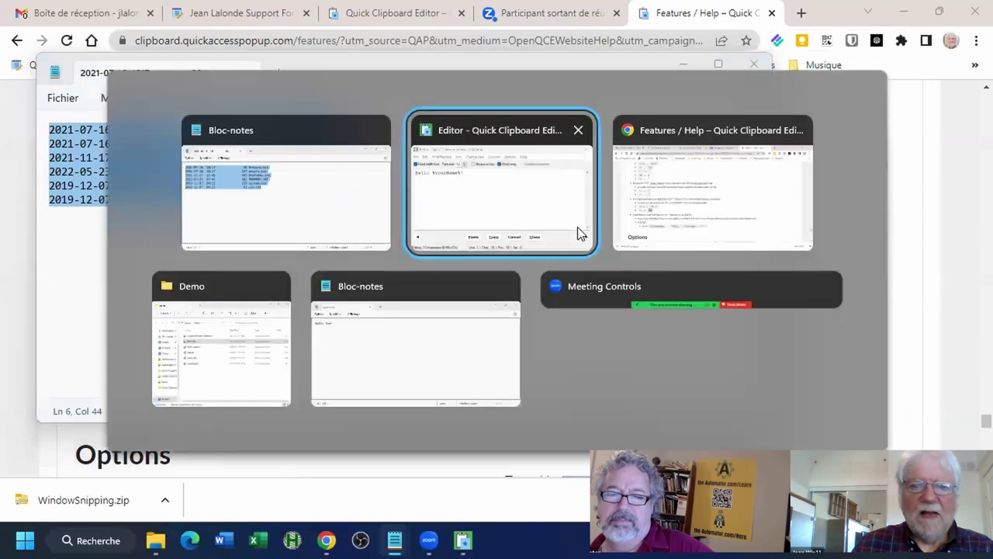
key(alt+Tab)
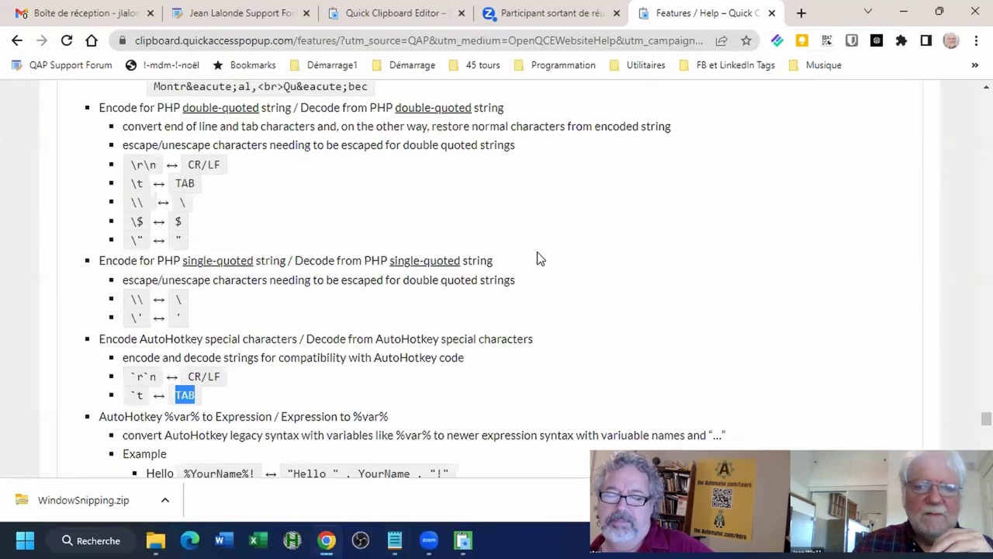
scroll(541, 259, up, 20)
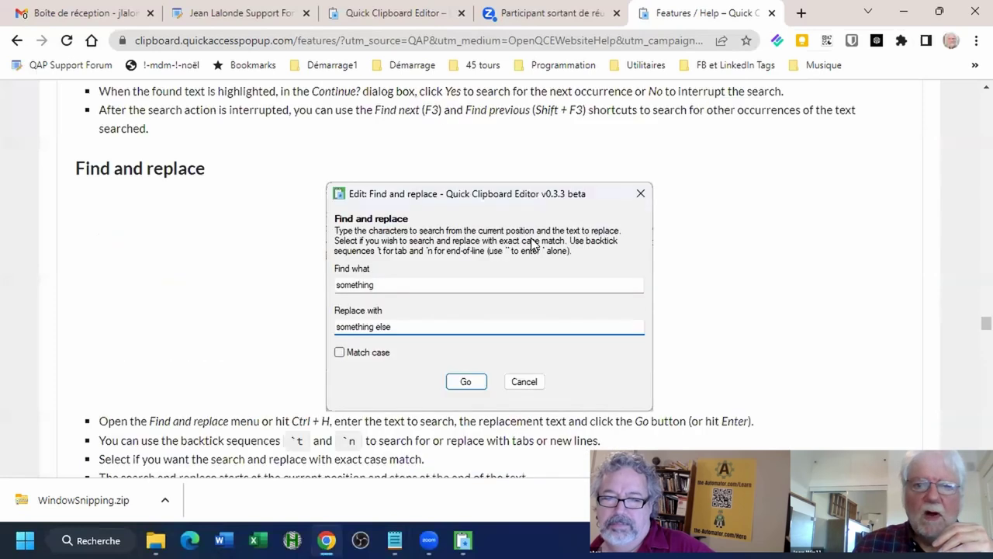
scroll(533, 243, up, 20)
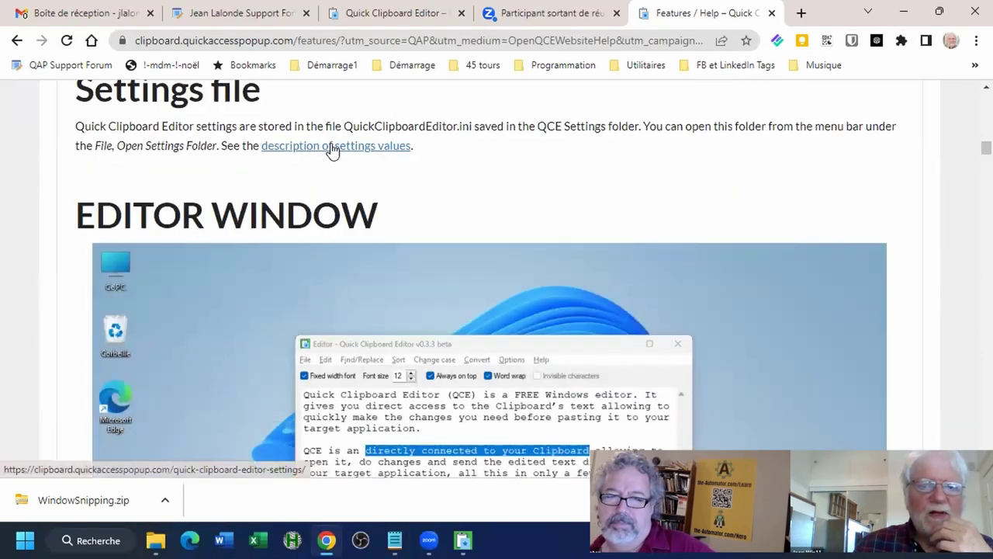
click(334, 147)
scroll(504, 306, down, 4)
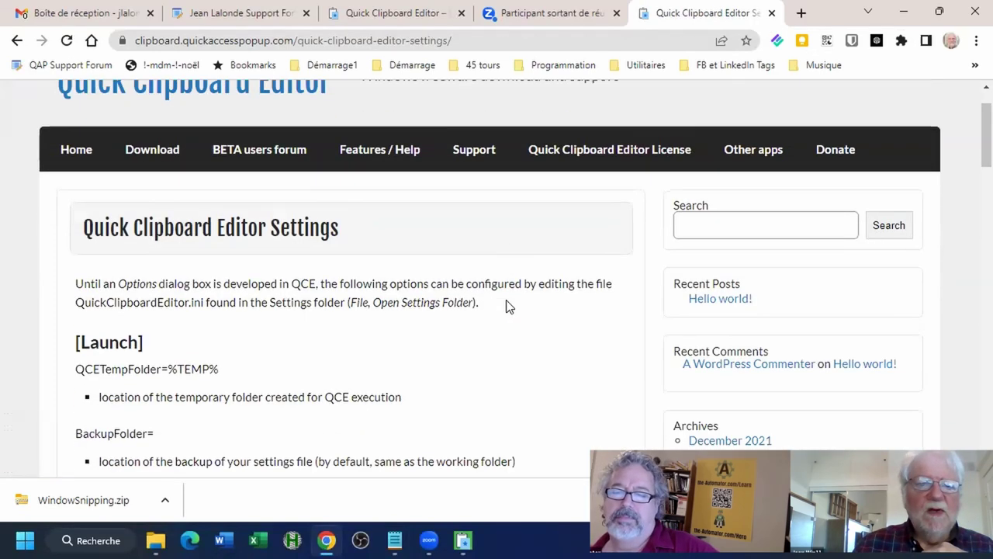
scroll(501, 304, down, 4)
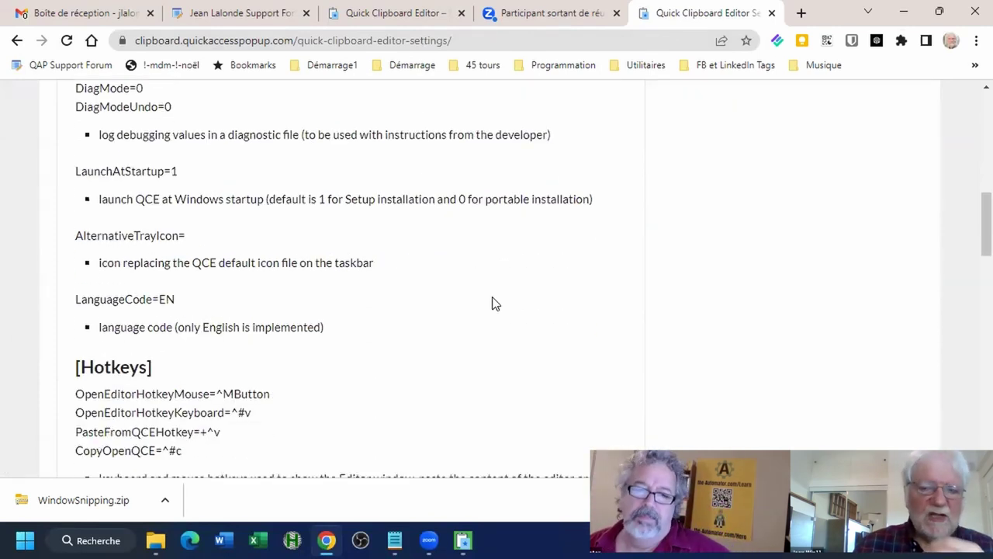
scroll(490, 303, up, 4)
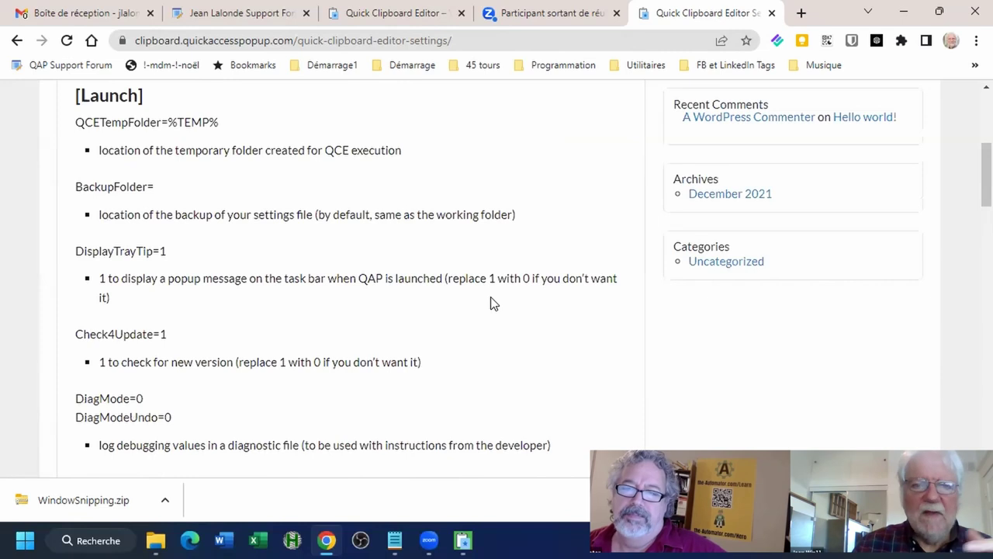
scroll(491, 303, up, 4)
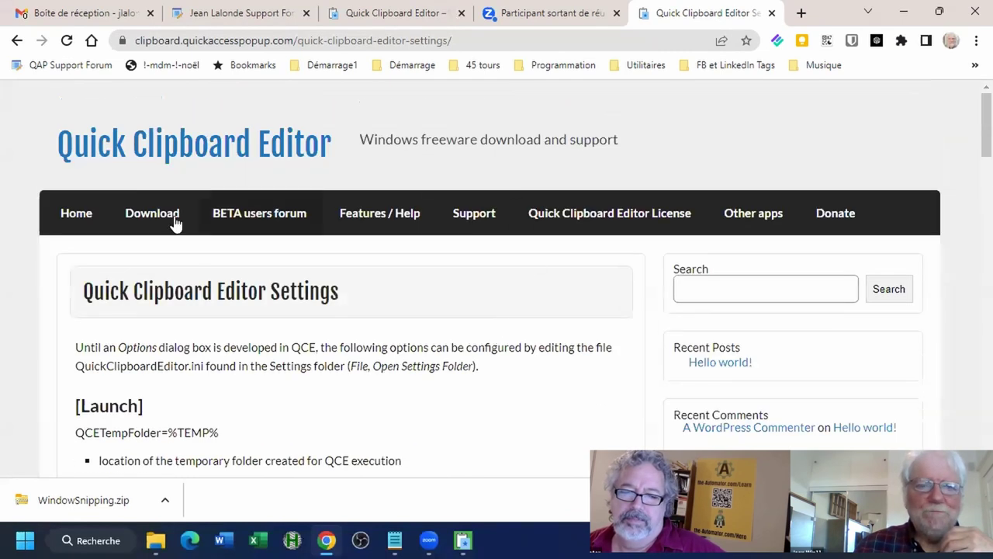
- Return to the Features / Help page, open the BETA users forum and look through the QCE BETA SUPPORT threads
click(377, 220)
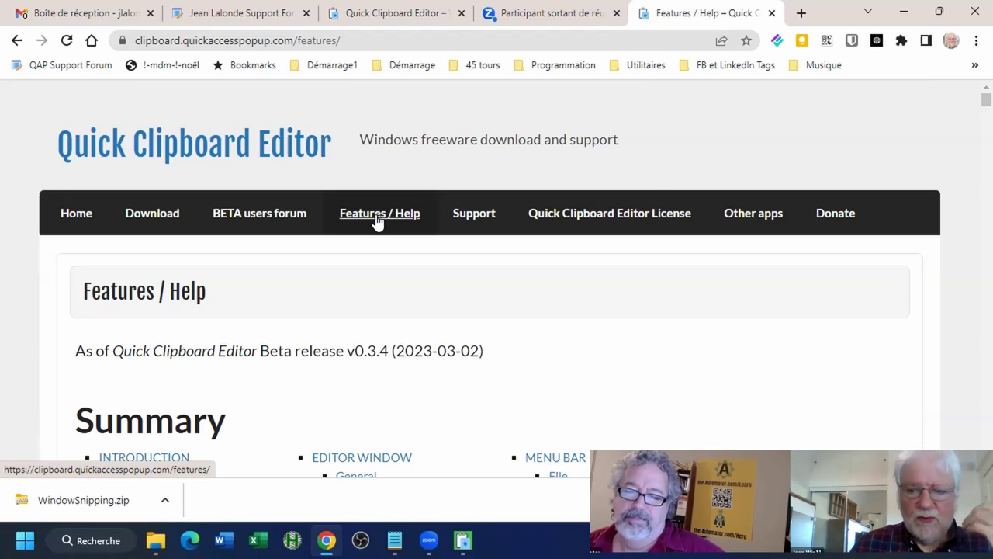
click(255, 222)
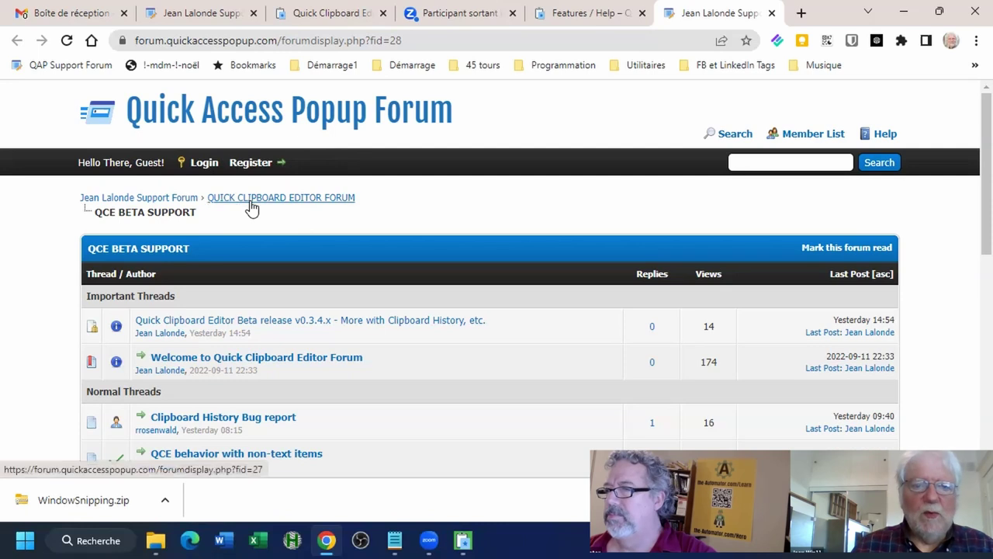
scroll(296, 253, down, 2)
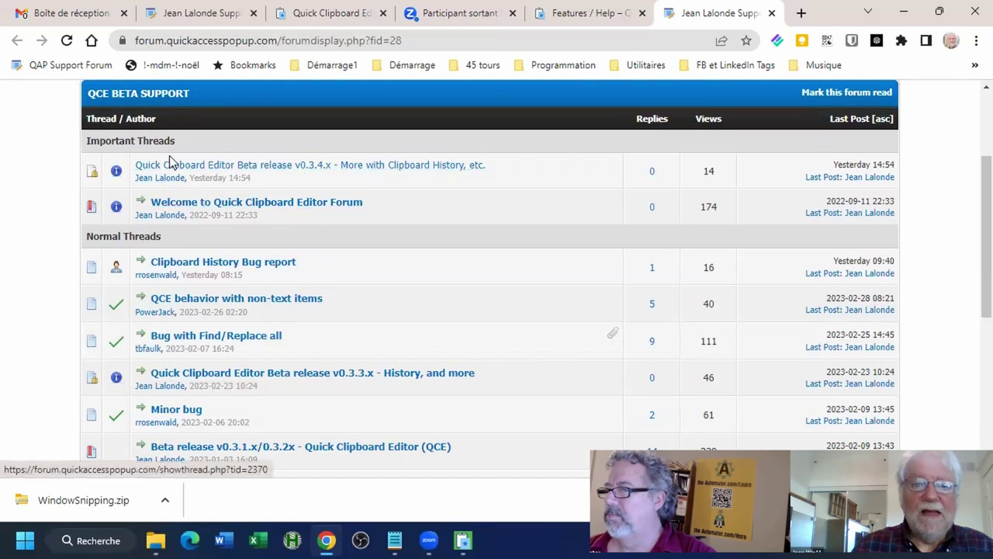
- Open the Quick Clipboard Editor Beta release v0.3.4.x thread, read its download links and History changes, and return to the thread list
click(291, 170)
scroll(372, 324, down, 2)
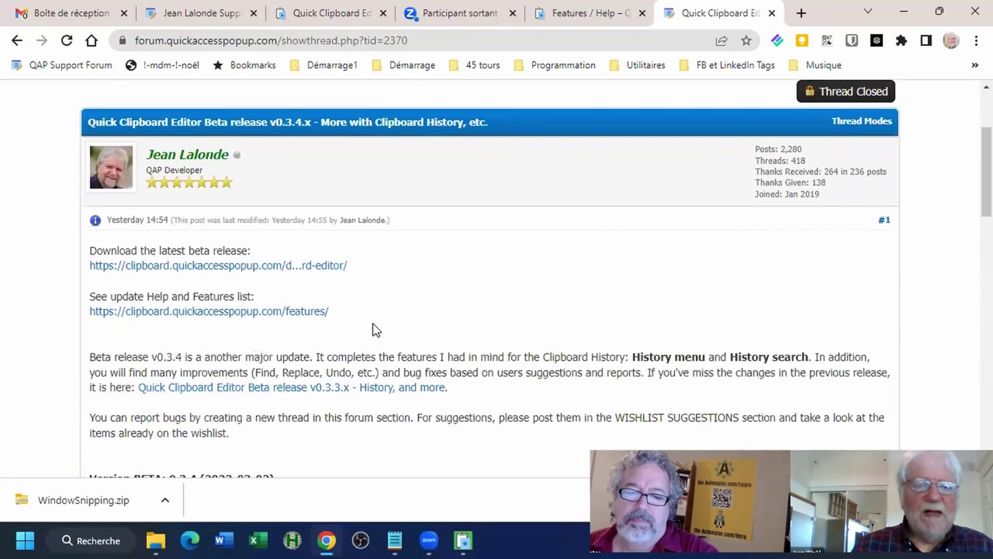
scroll(372, 326, down, 6)
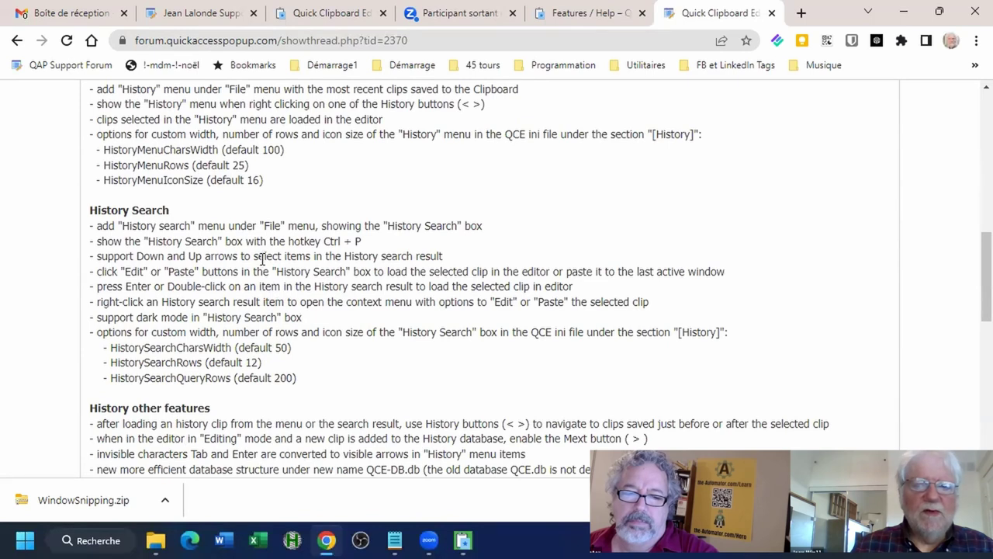
scroll(265, 256, up, 6)
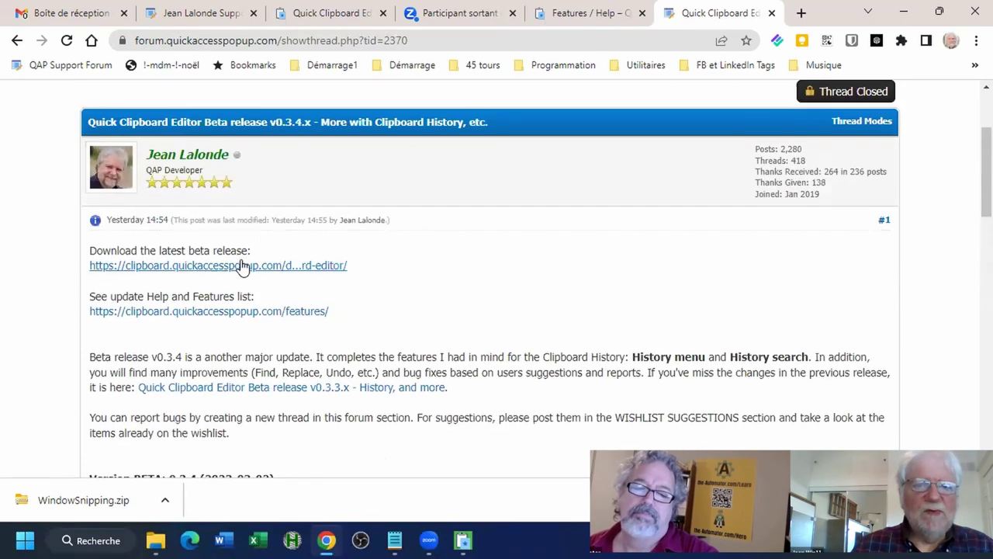
click(16, 42)
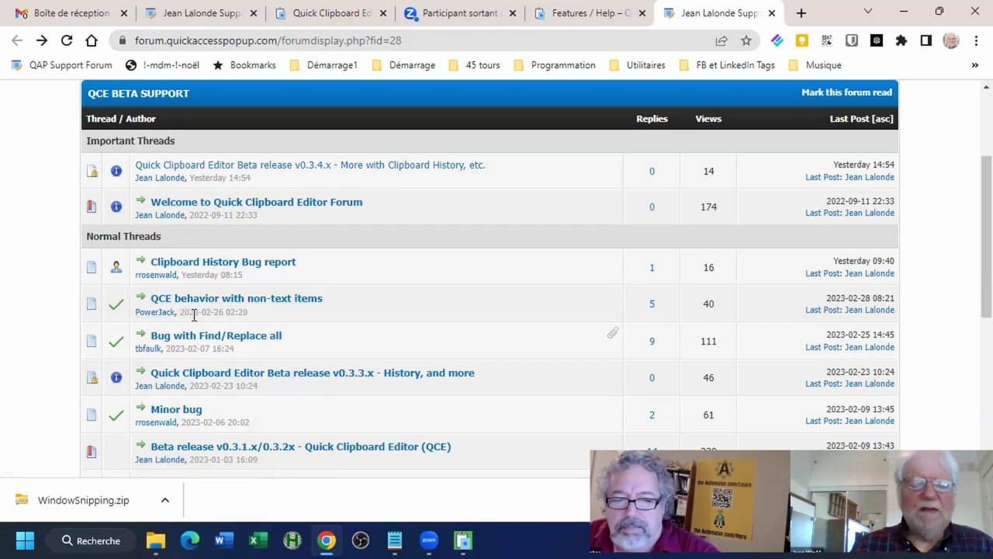
- Go up to the QUICK CLIPBOARD EDITOR FORUM, open WISHLIST SUGGESTIONS and look through its threads
scroll(215, 311, up, 3)
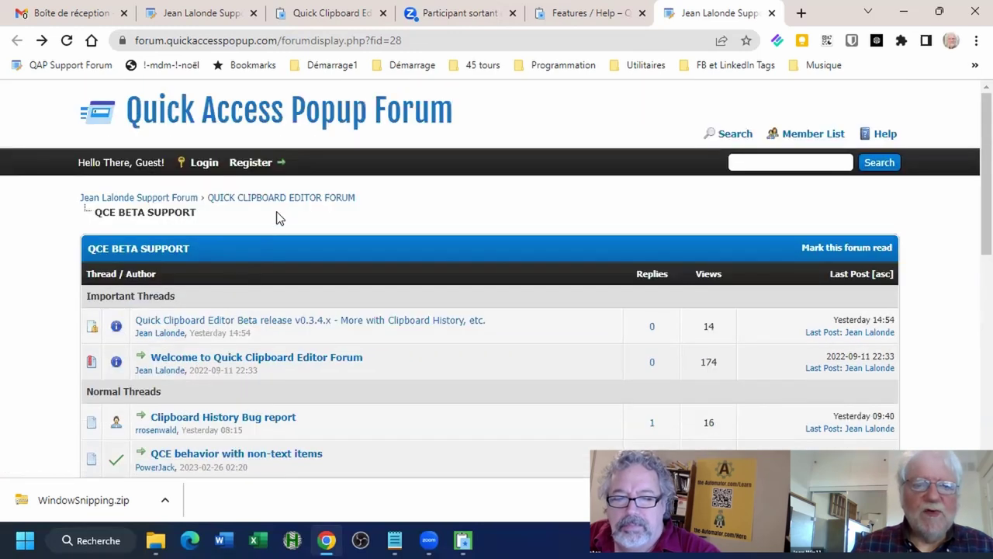
click(281, 199)
scroll(191, 291, down, 1)
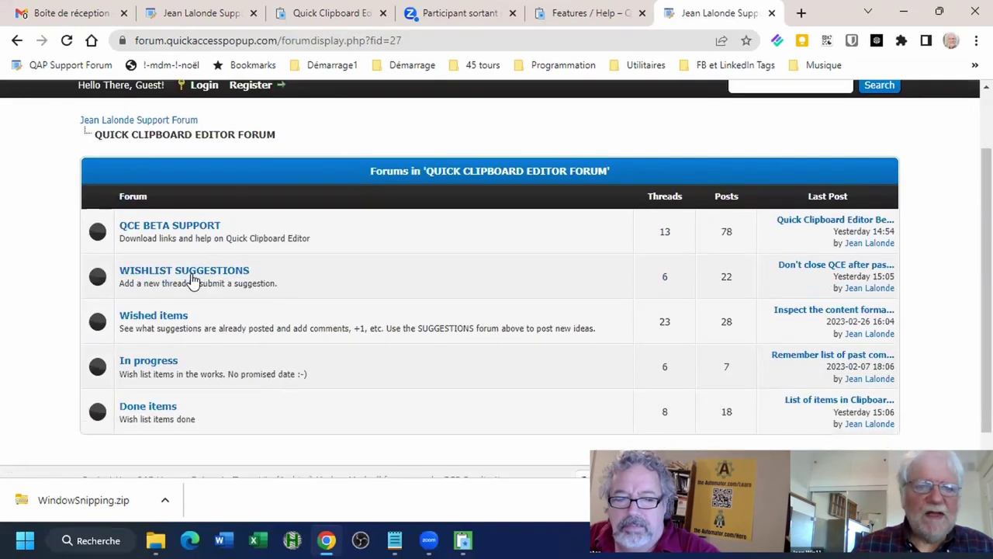
click(161, 273)
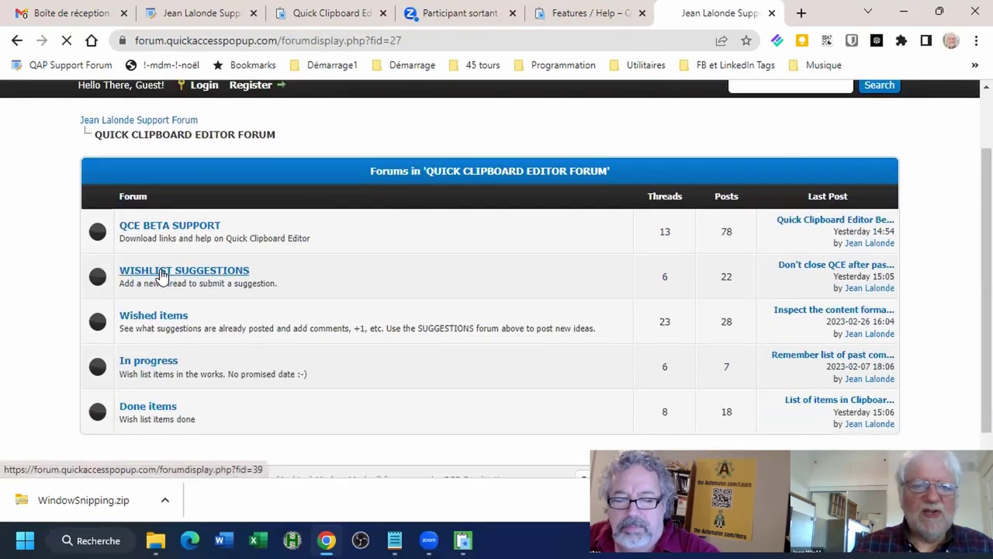
scroll(216, 326, down, 3)
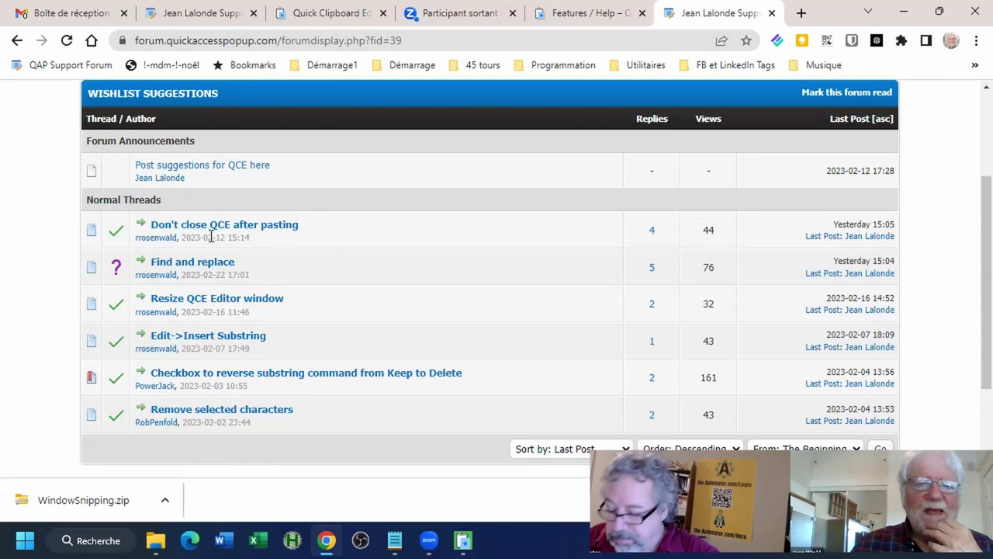
- Return to the QUICK CLIPBOARD EDITOR FORUM, open Wished items and examine the list of posted feature ideas
scroll(279, 218, up, 3)
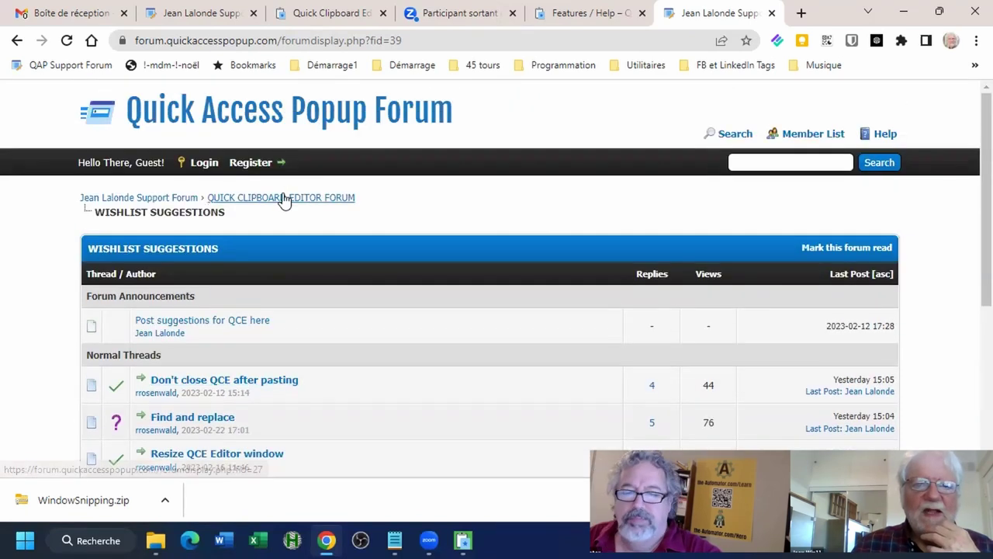
click(284, 194)
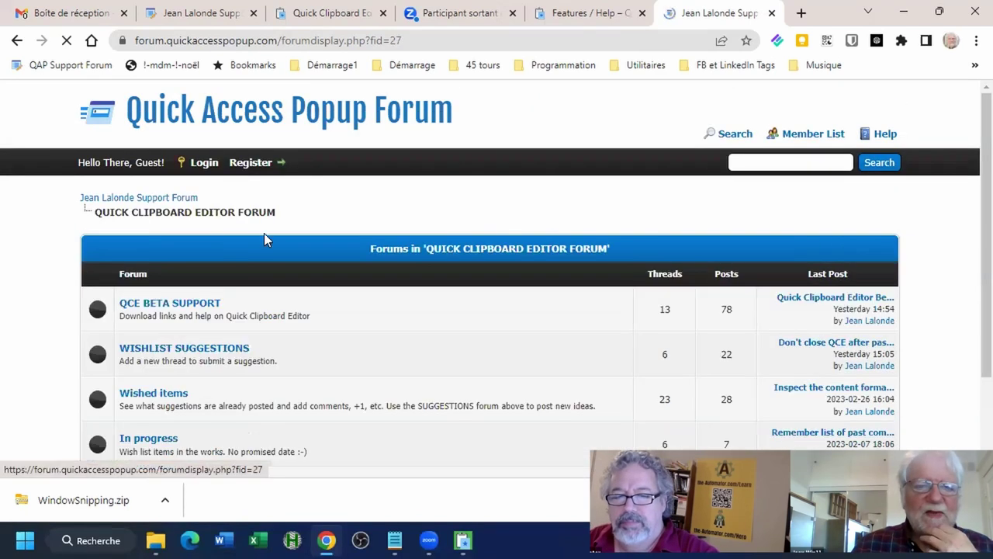
click(142, 398)
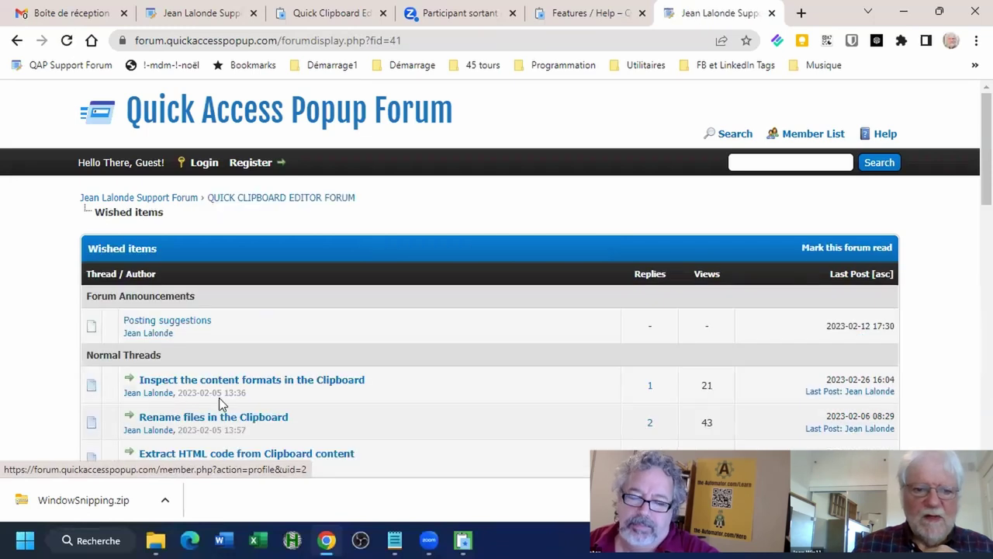
scroll(225, 400, down, 3)
scroll(225, 400, down, 7)
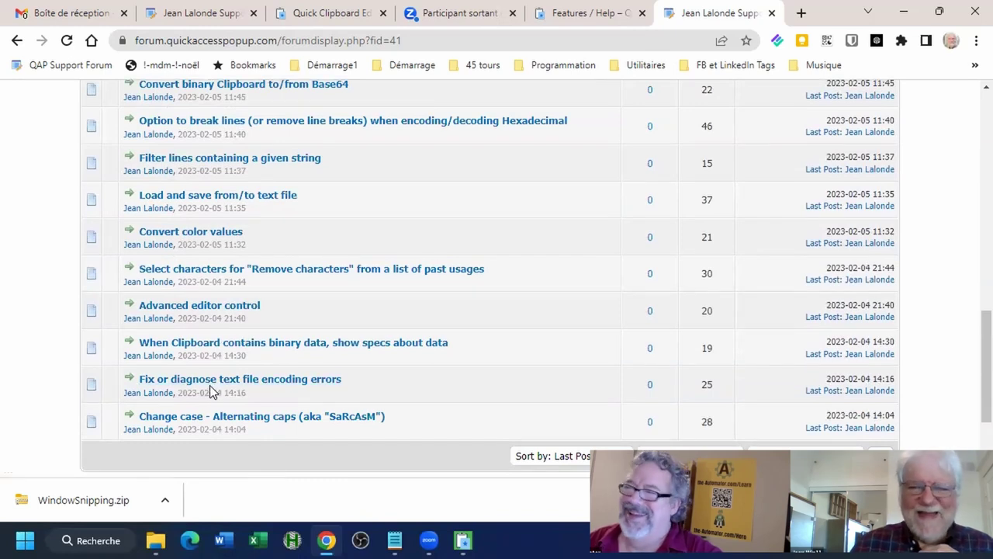
scroll(209, 387, up, 1)
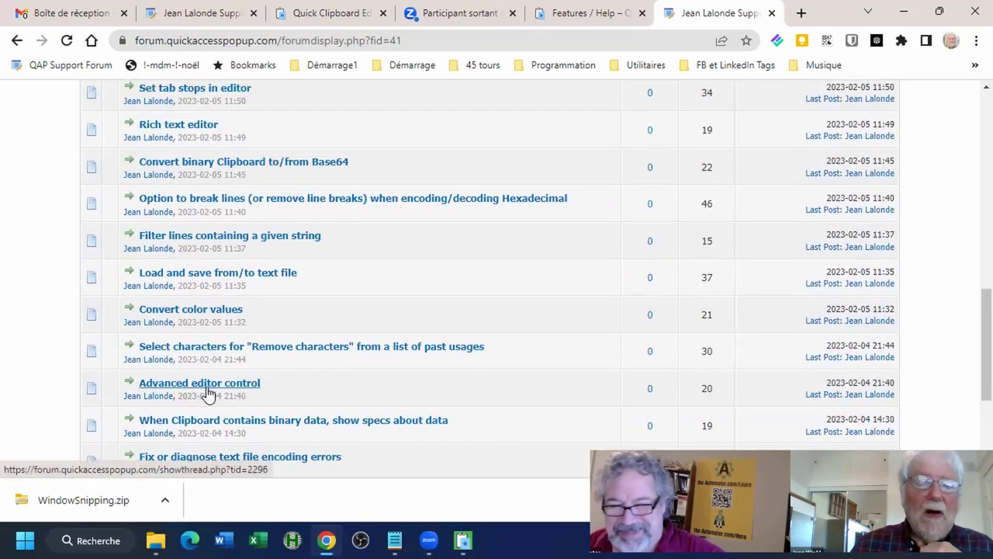
scroll(207, 395, up, 1)
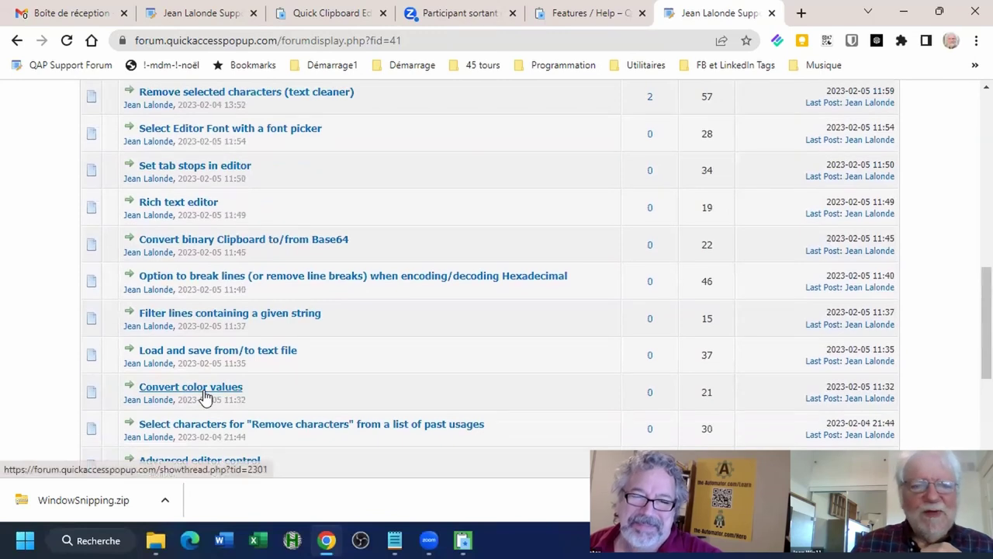
scroll(207, 395, up, 2)
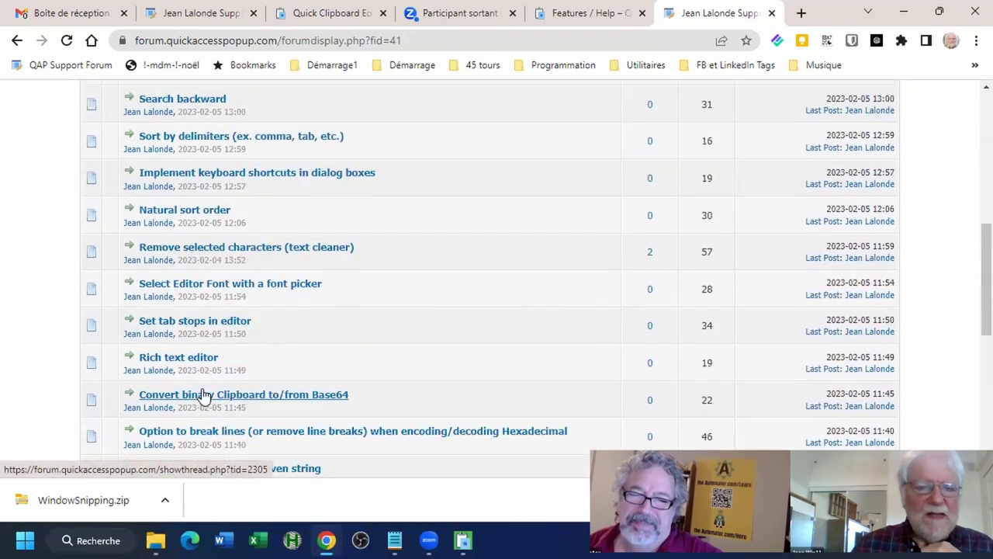
scroll(201, 397, up, 3)
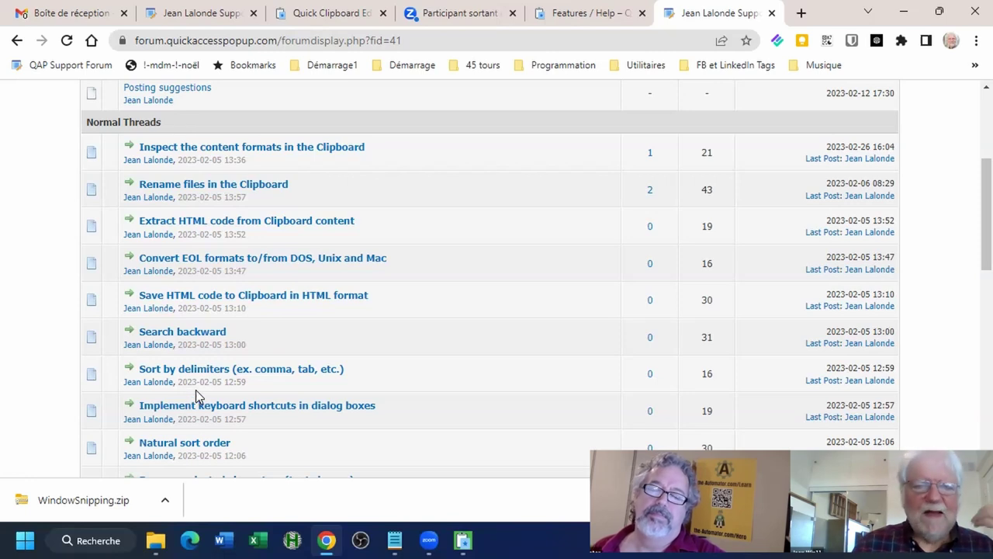
scroll(194, 383, up, 2)
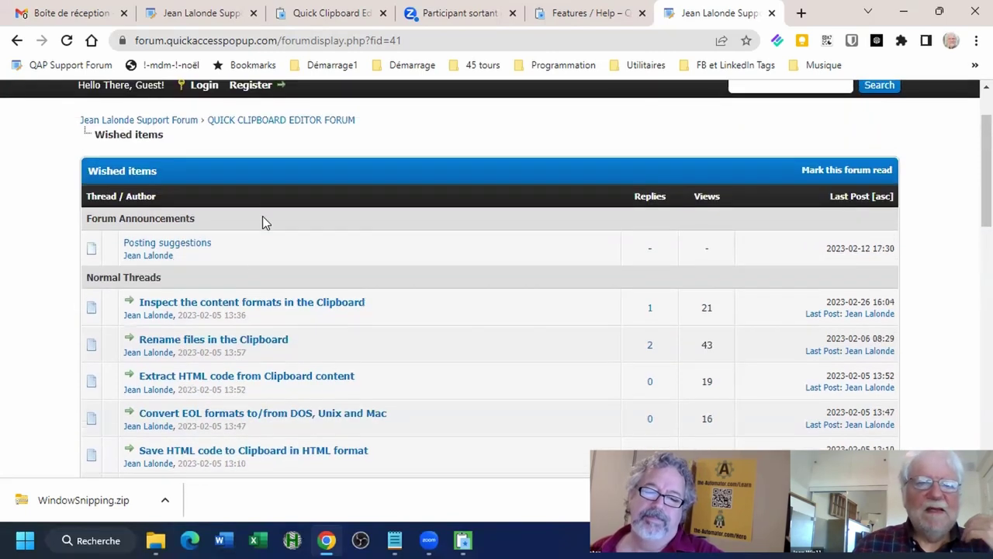
- Return to the forum overview, open In progress and examine the threads marked as Moved
click(269, 124)
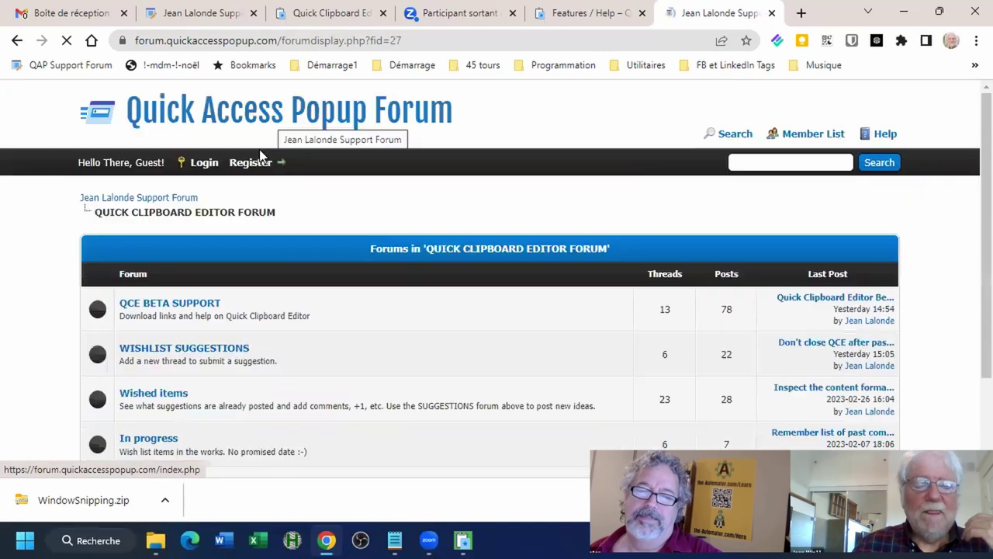
scroll(262, 308, down, 3)
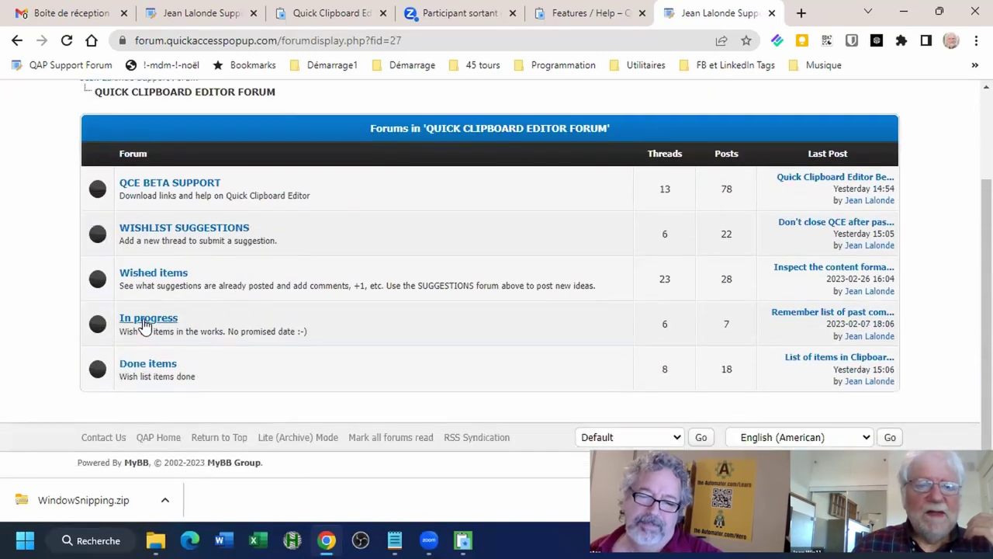
click(142, 322)
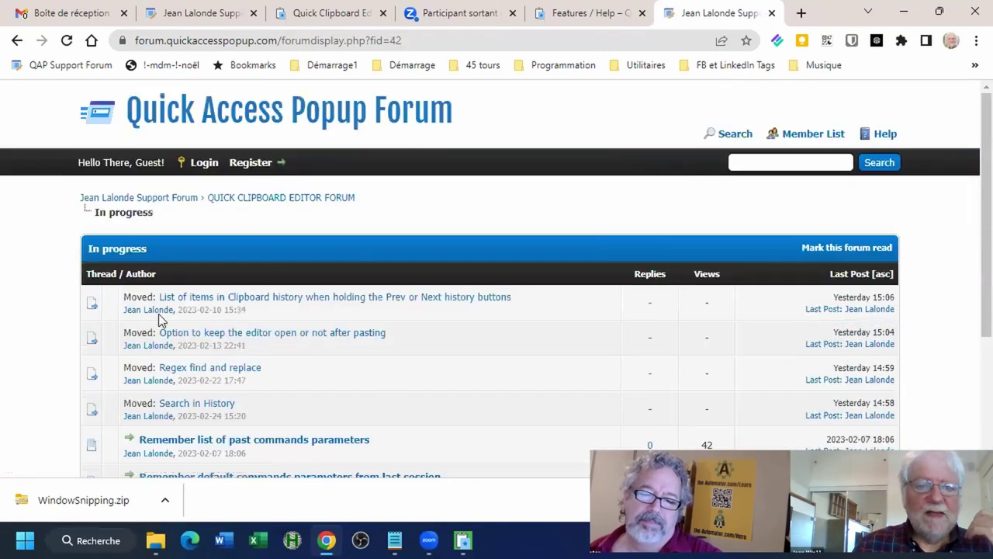
scroll(295, 346, down, 2)
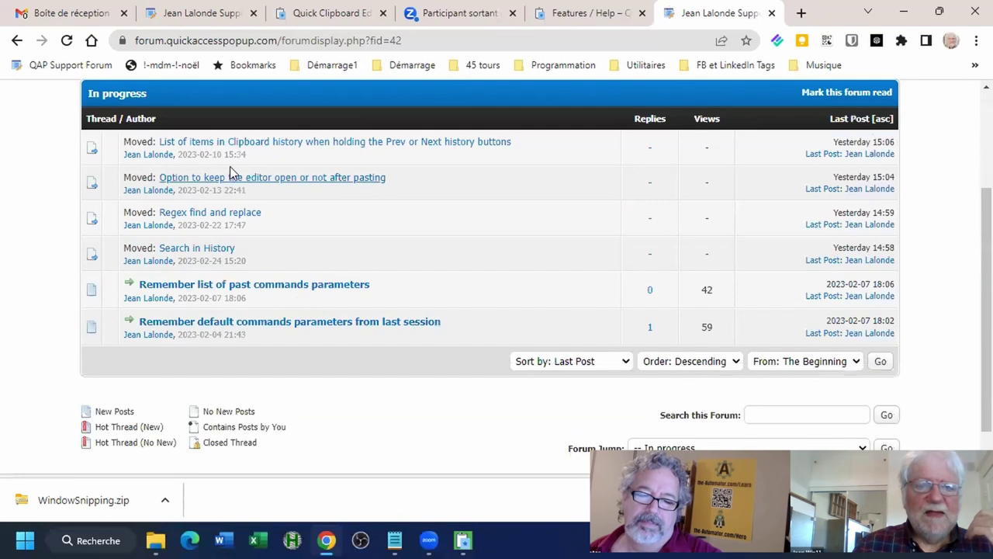
double_click(133, 143)
double_click(132, 177)
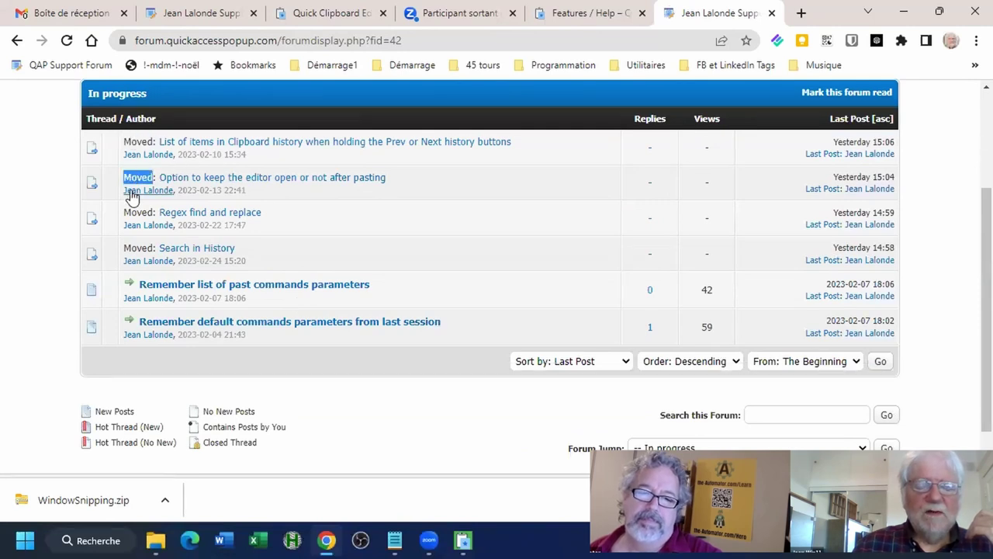
double_click(133, 213)
double_click(131, 247)
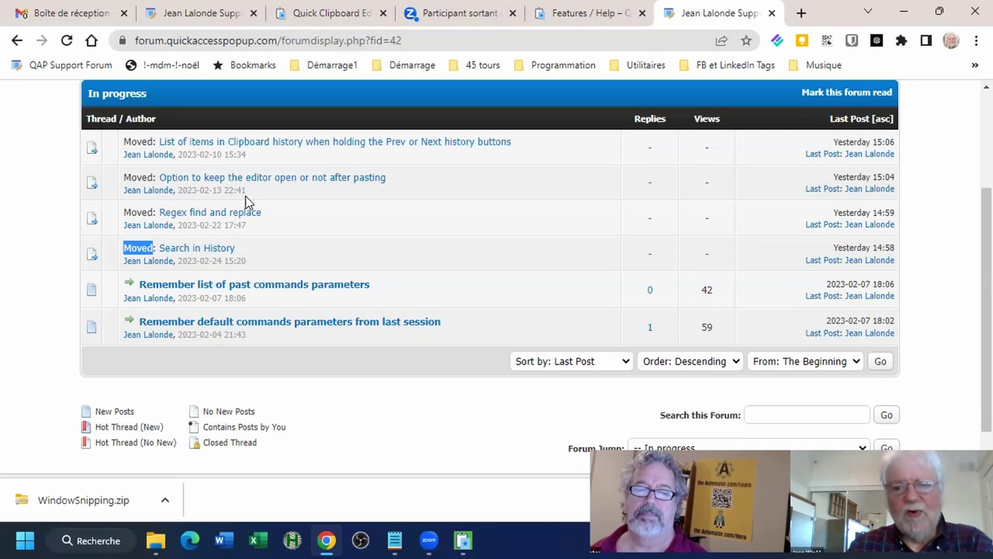
- Go back to the QUICK CLIPBOARD EDITOR FORUM, open Done items and look through the completed wish list threads
scroll(243, 230, up, 2)
click(288, 199)
scroll(209, 295, down, 2)
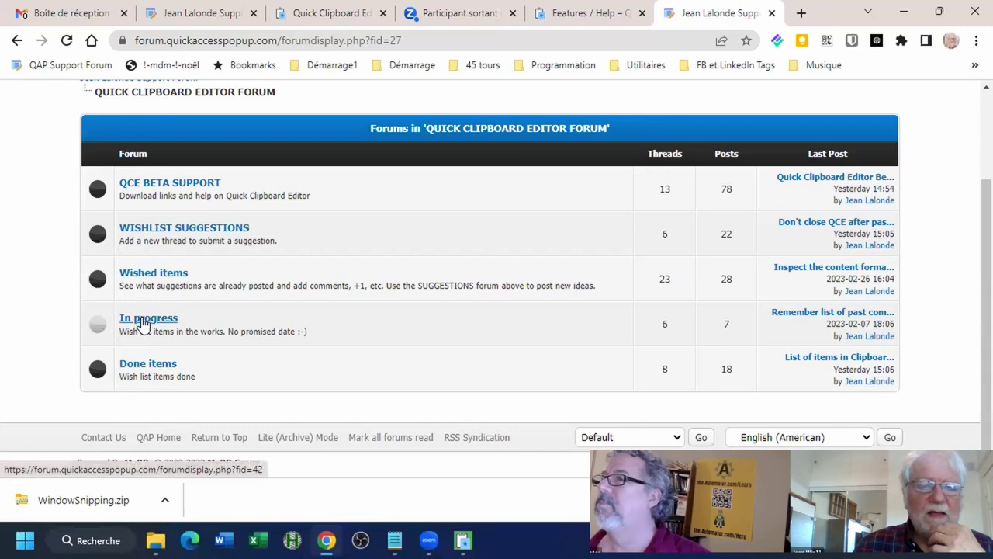
click(136, 364)
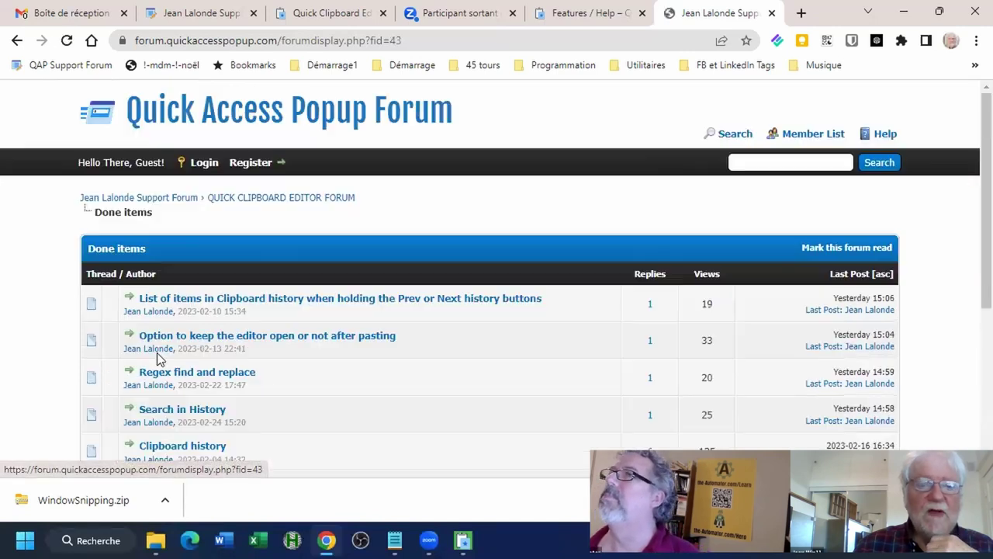
scroll(188, 353, down, 3)
scroll(188, 352, up, 3)
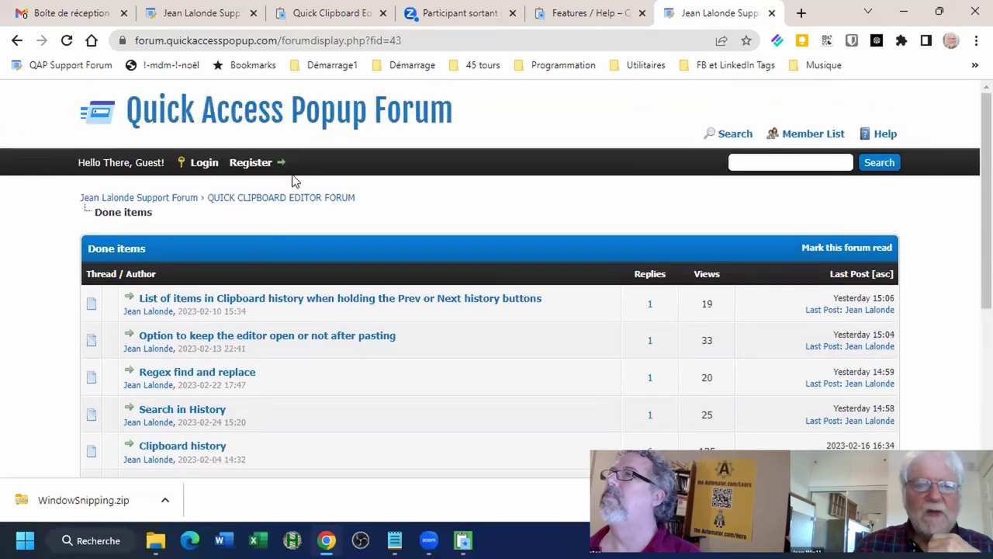
- Revisit the QCE BETA SUPPORT threads from the forum overview, and reopen the WISHLIST SUGGESTIONS section
click(256, 199)
click(169, 305)
scroll(233, 311, down, 2)
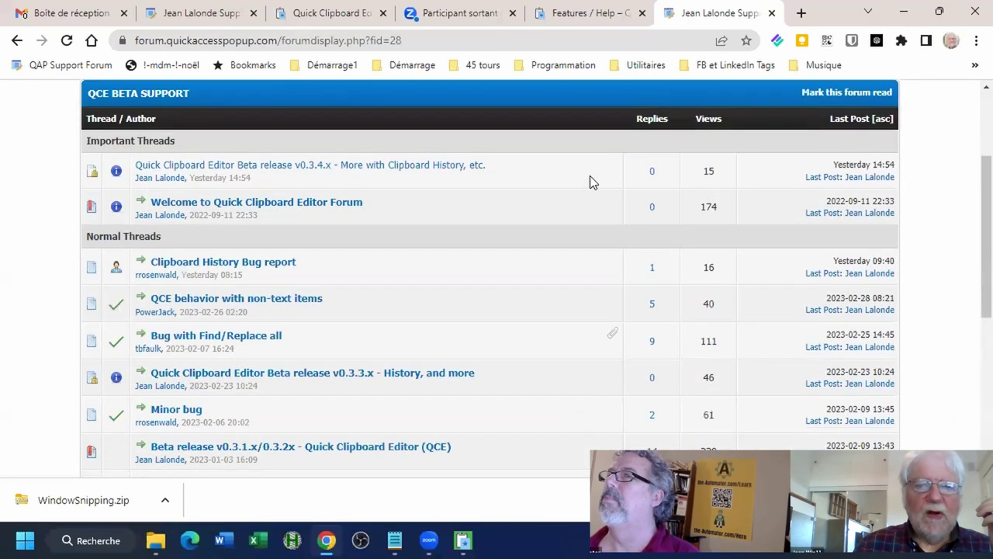
scroll(698, 186, up, 1)
scroll(269, 106, up, 1)
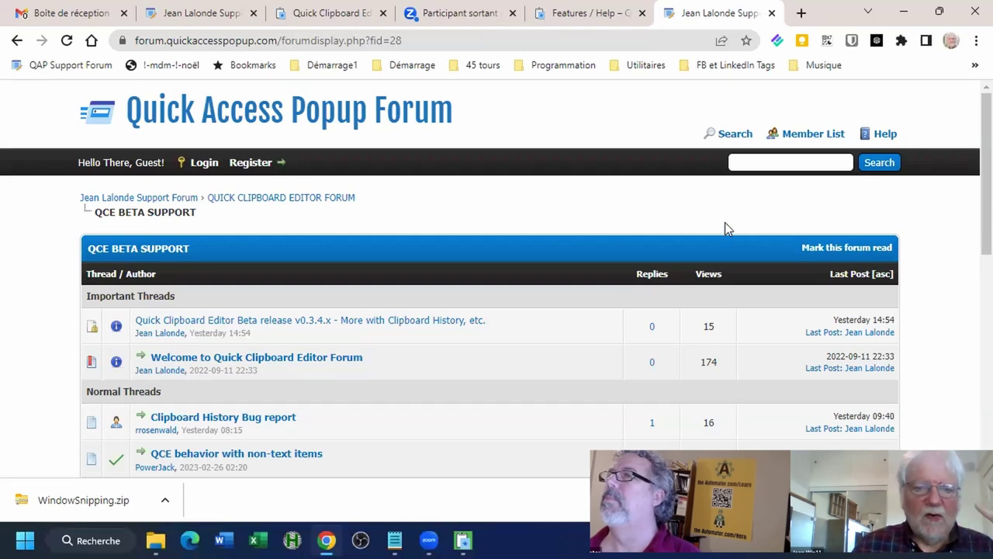
click(238, 199)
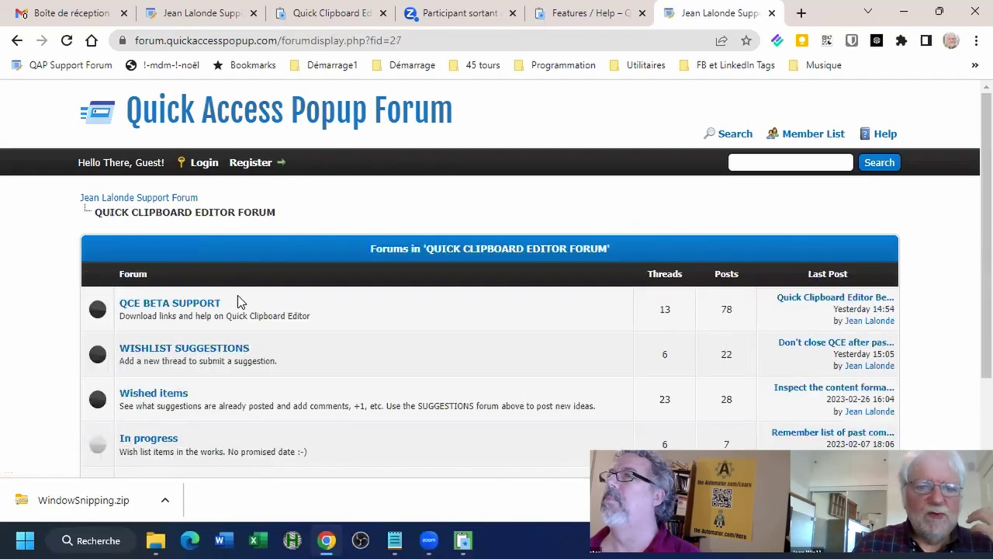
click(169, 349)
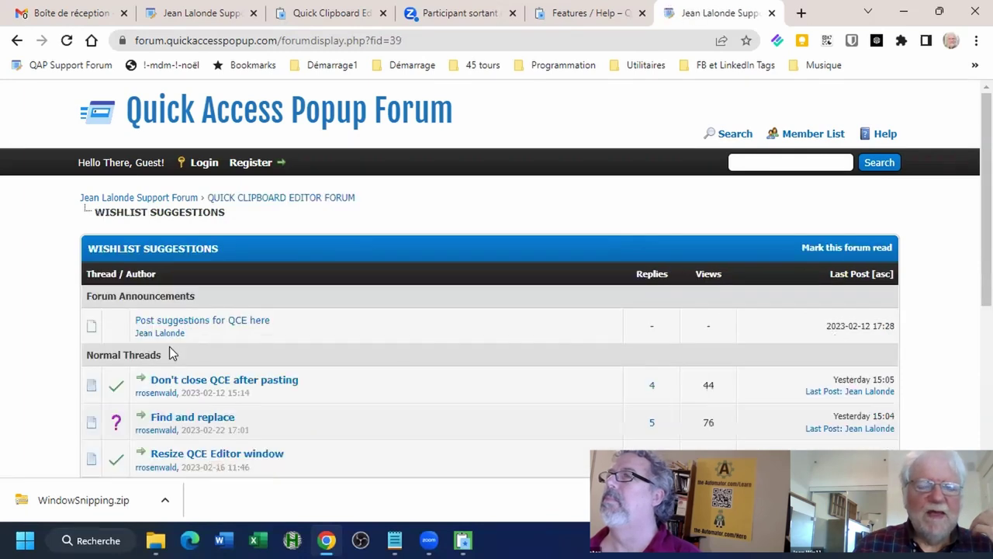